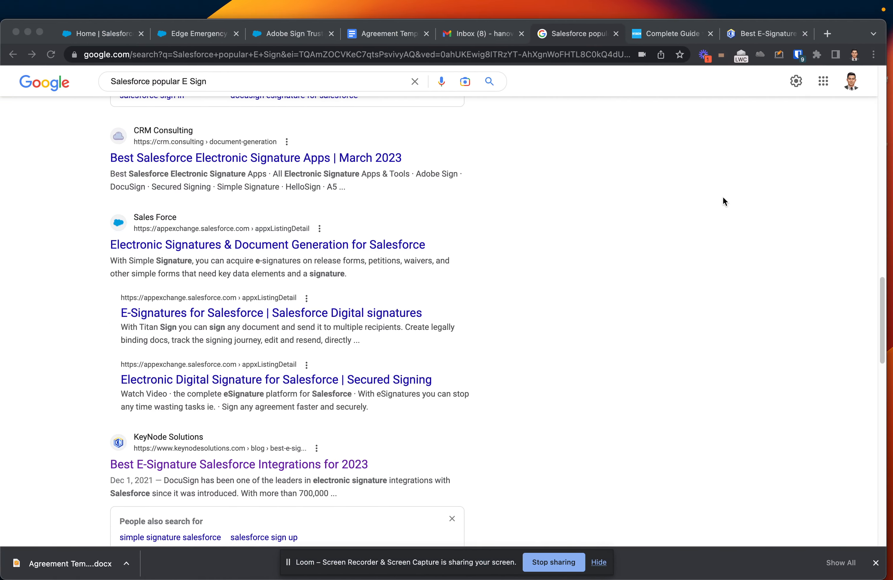
Scroll back to the top of the Google results for 'Salesforce popular E Sign'.
scroll(723, 199, up, 15)
scroll(723, 198, up, 6)
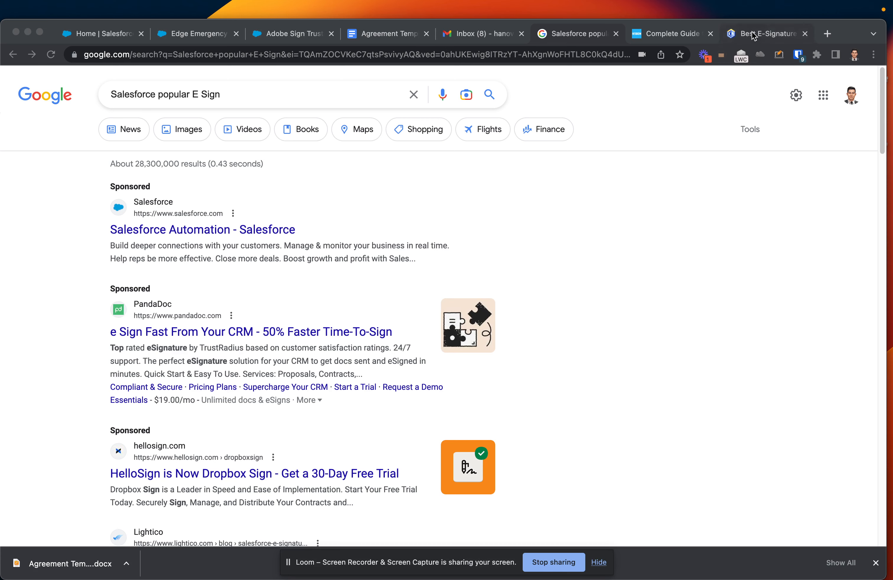
Open the KeyNode Best E-Signature Salesforce Integrations article and scroll down through it.
click(690, 34)
click(762, 34)
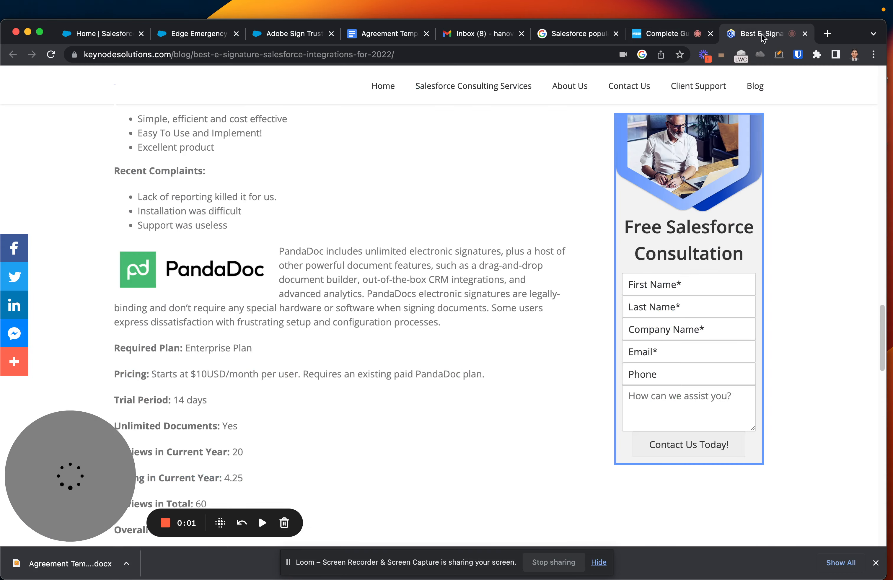
scroll(469, 393, down, 2)
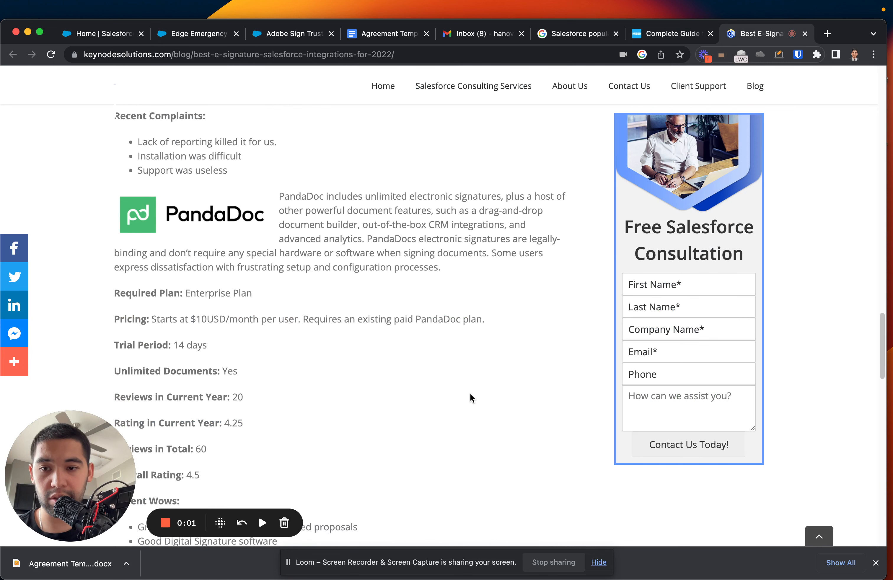
drag(50, 465, 743, 461)
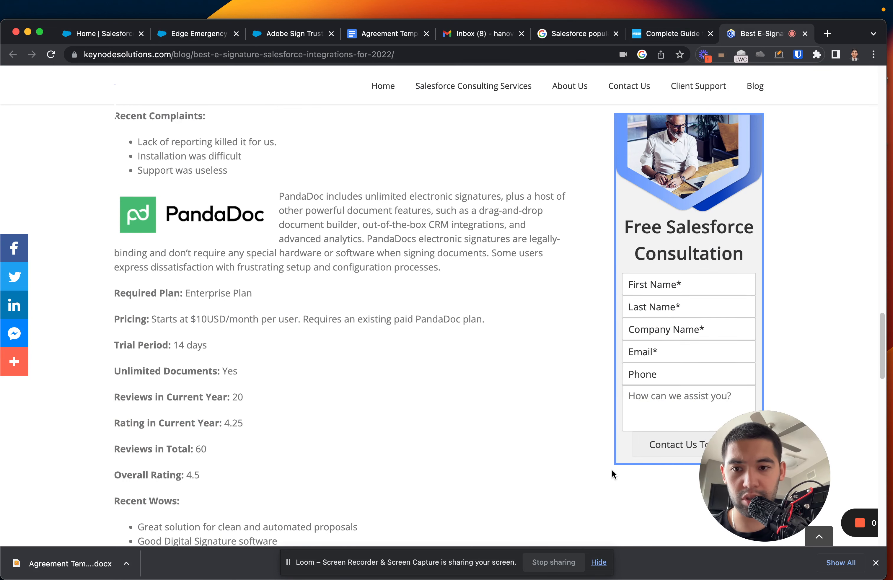
scroll(612, 471, down, 1)
scroll(611, 469, up, 20)
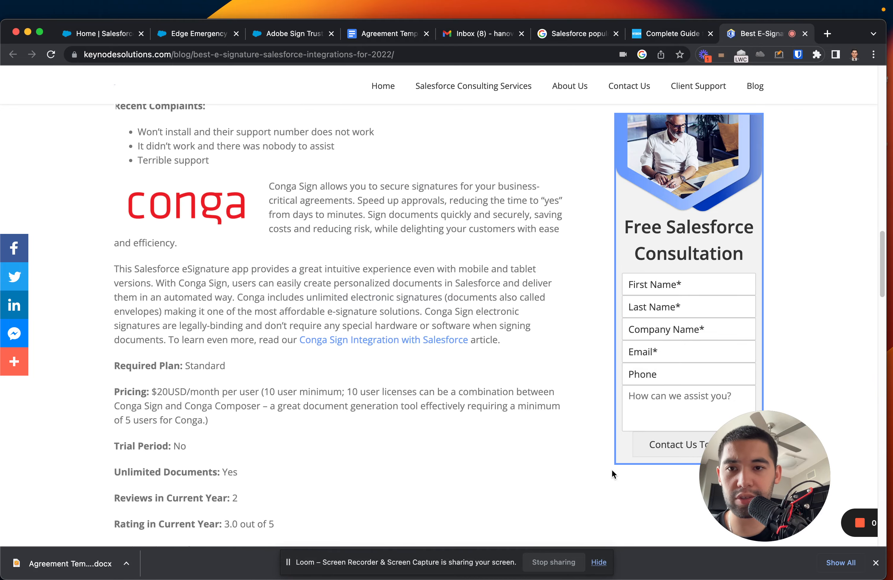
scroll(612, 470, up, 20)
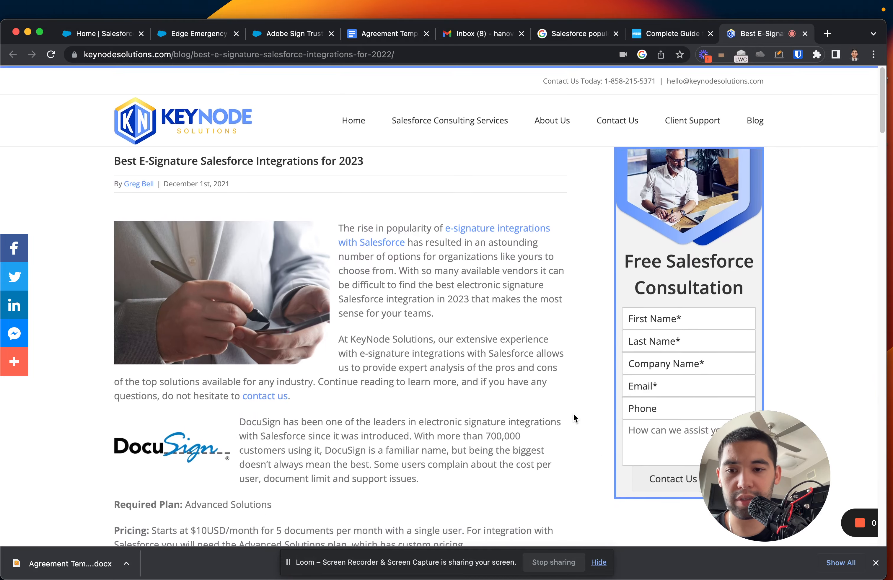
scroll(575, 415, down, 6)
scroll(575, 415, down, 2)
scroll(510, 323, down, 2)
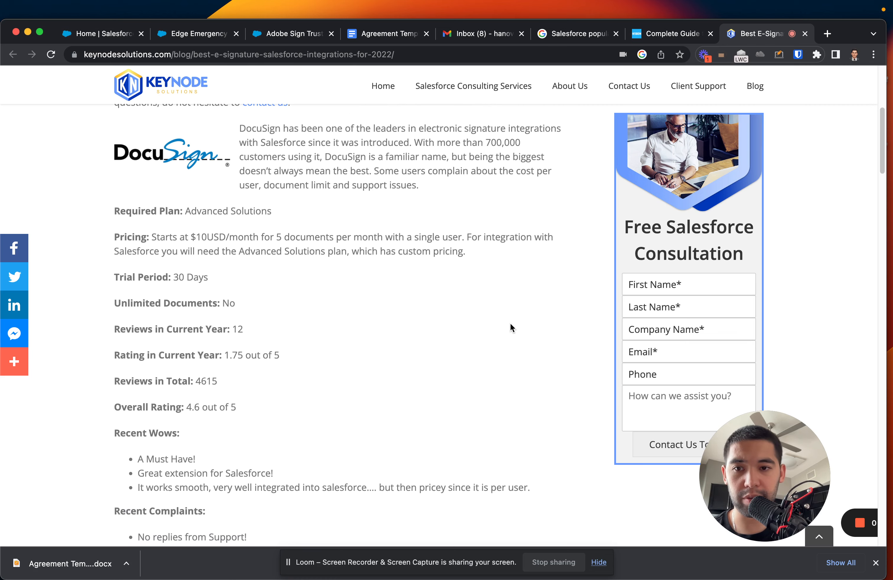
scroll(451, 335, down, 3)
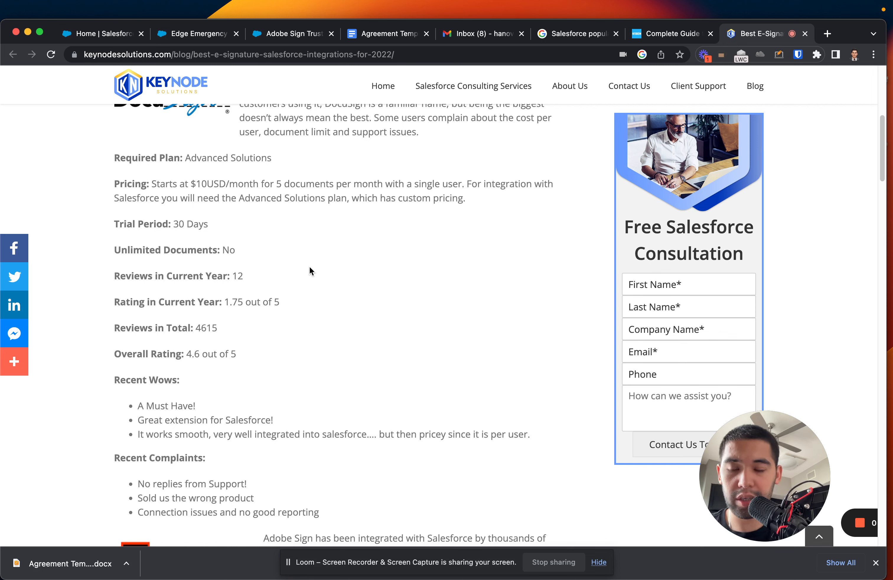
Highlight DocuSign's trial period line and continue down the article.
drag(114, 225, 185, 228)
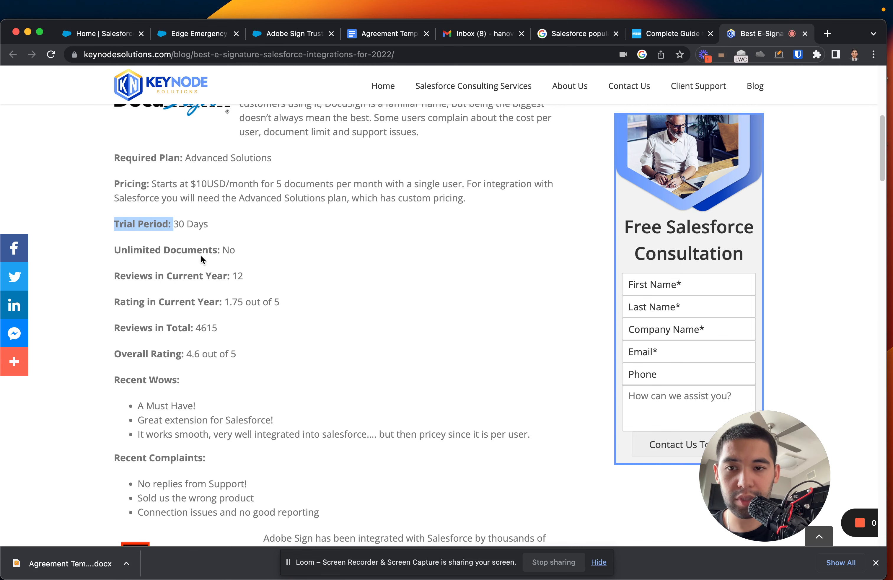
scroll(209, 289, down, 4)
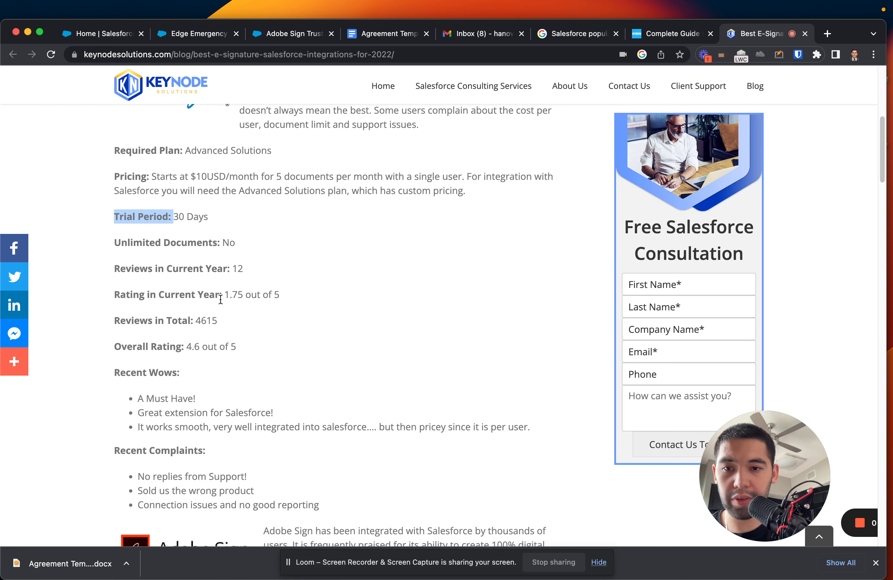
scroll(179, 309, down, 1)
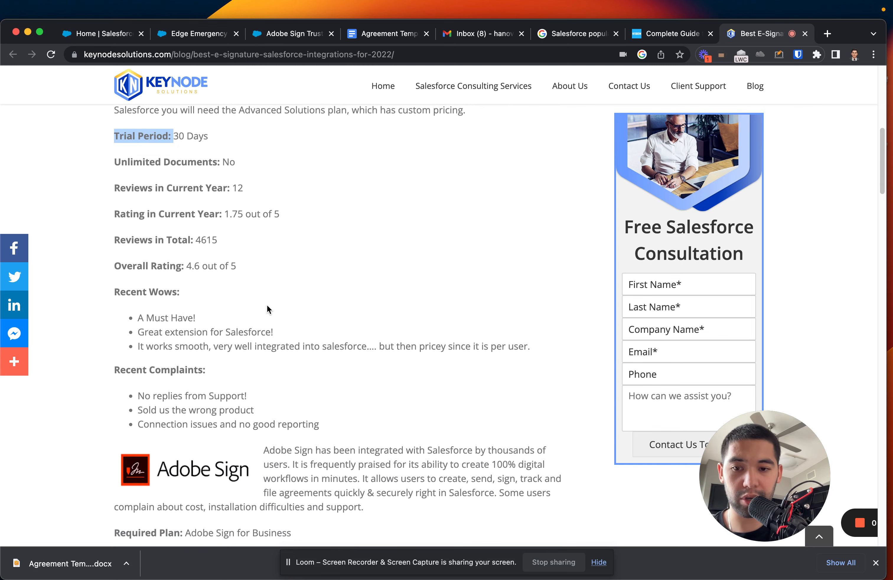
scroll(275, 310, down, 10)
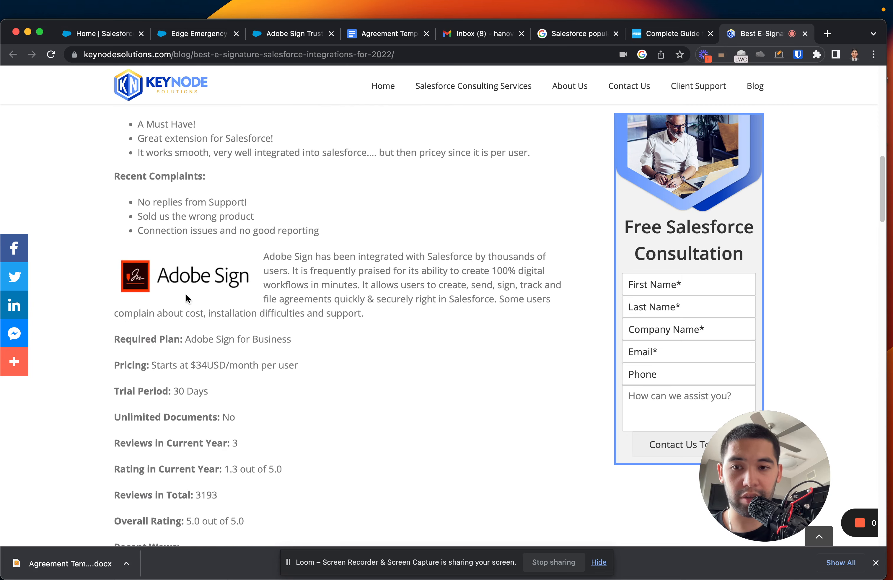
Reach the Adobe Sign entry and highlight its 5.0 overall rating, then clear it.
drag(186, 297, 301, 269)
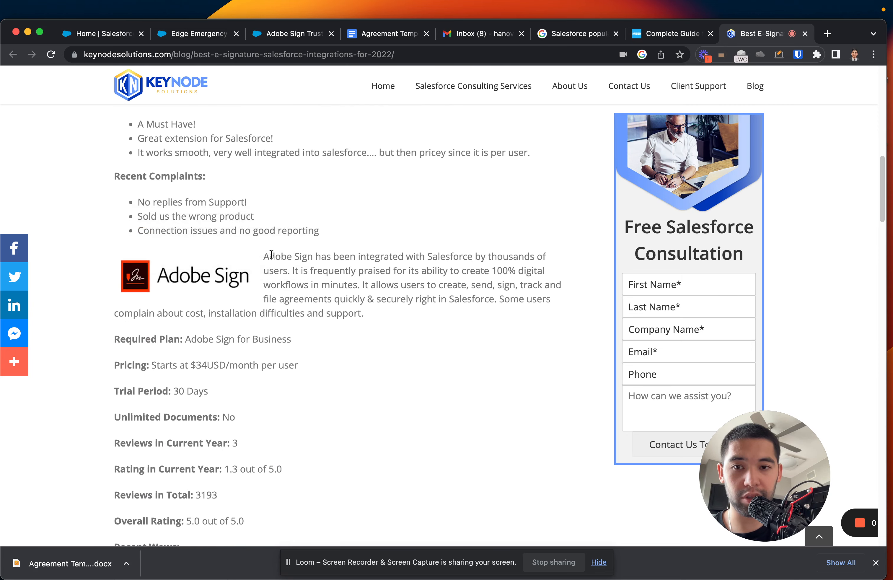
scroll(293, 285, down, 1)
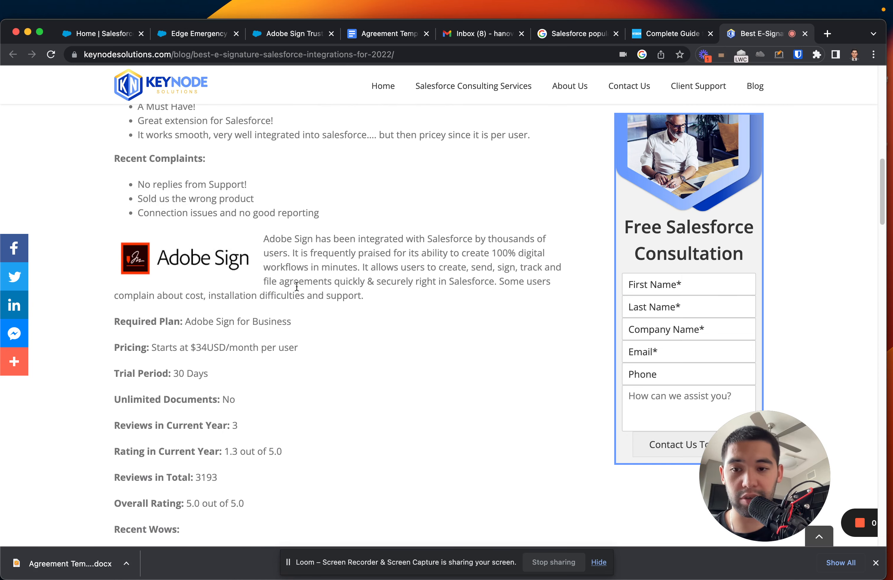
scroll(341, 356, down, 2)
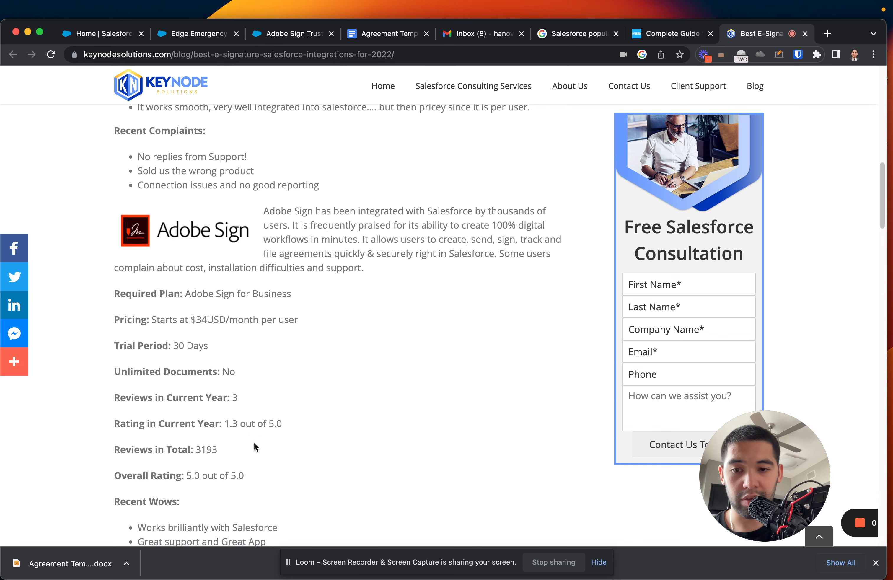
drag(121, 478, 244, 478)
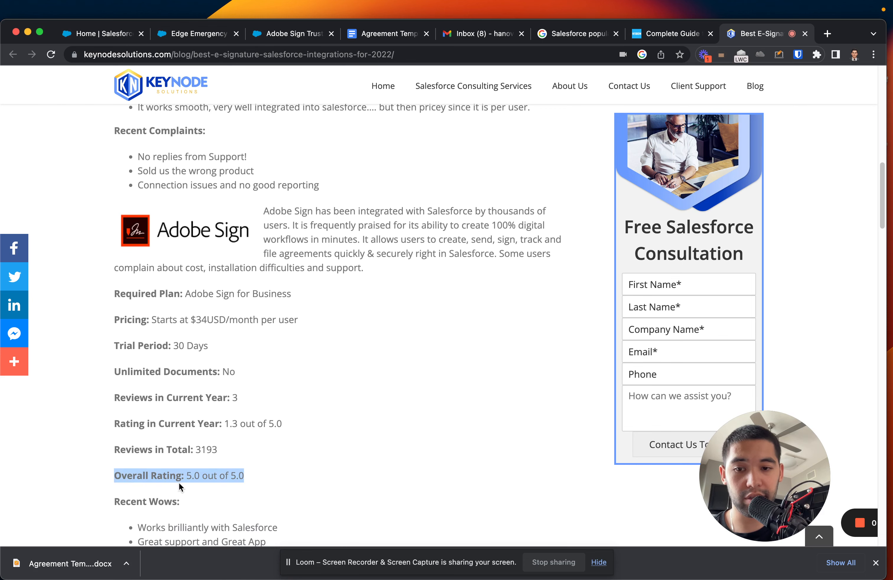
scroll(291, 442, down, 6)
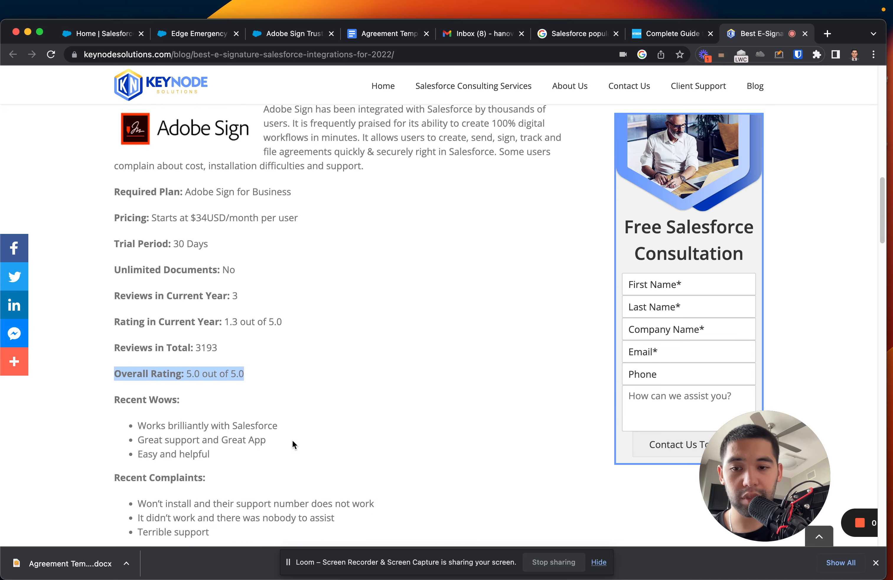
click(148, 427)
scroll(316, 431, down, 1)
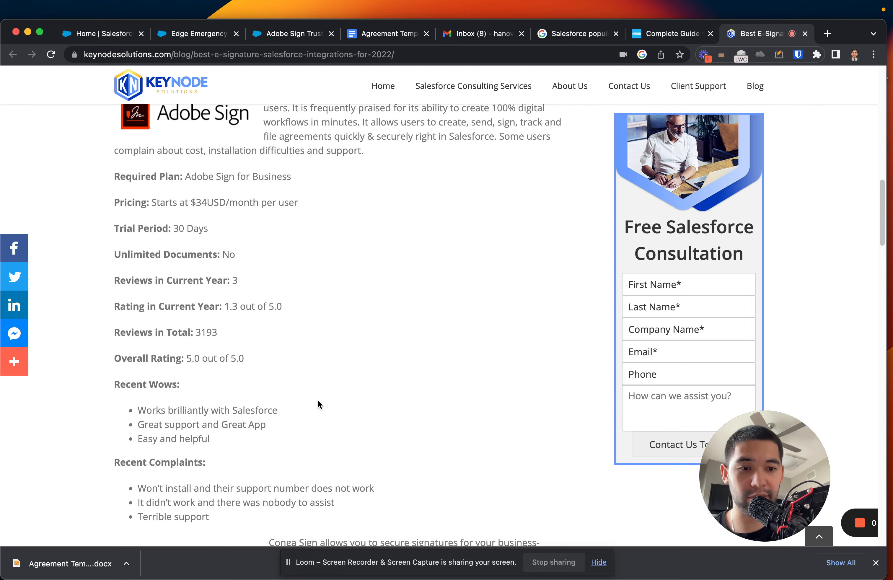
scroll(310, 409, down, 2)
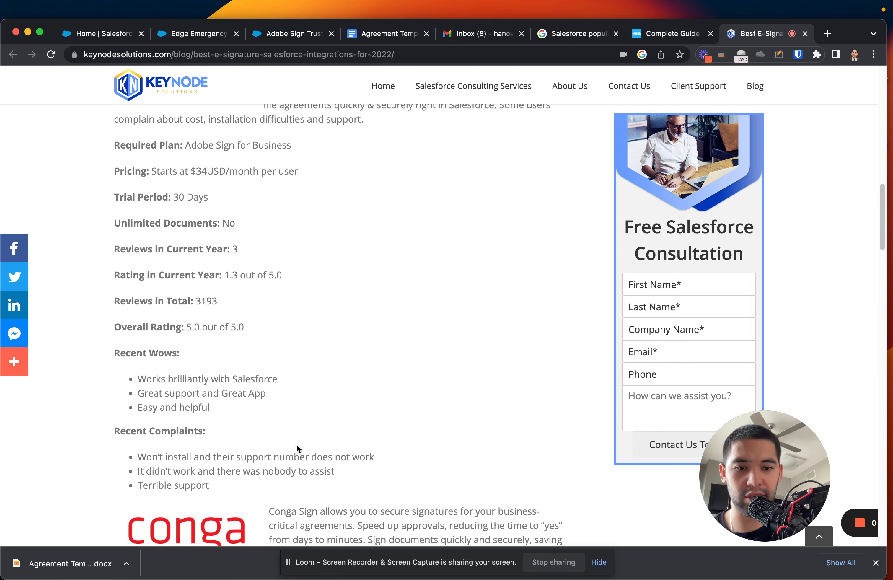
scroll(297, 444, down, 5)
scroll(295, 443, down, 6)
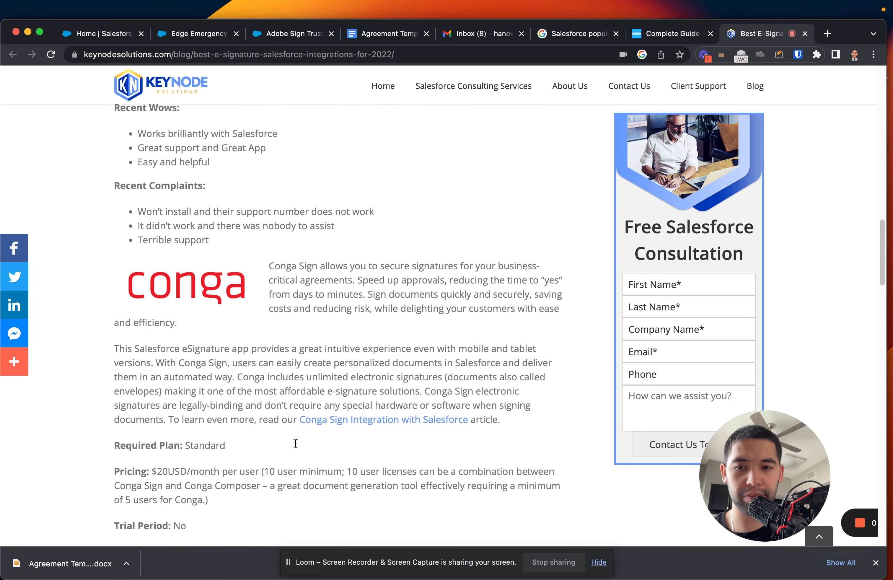
scroll(284, 427, down, 1)
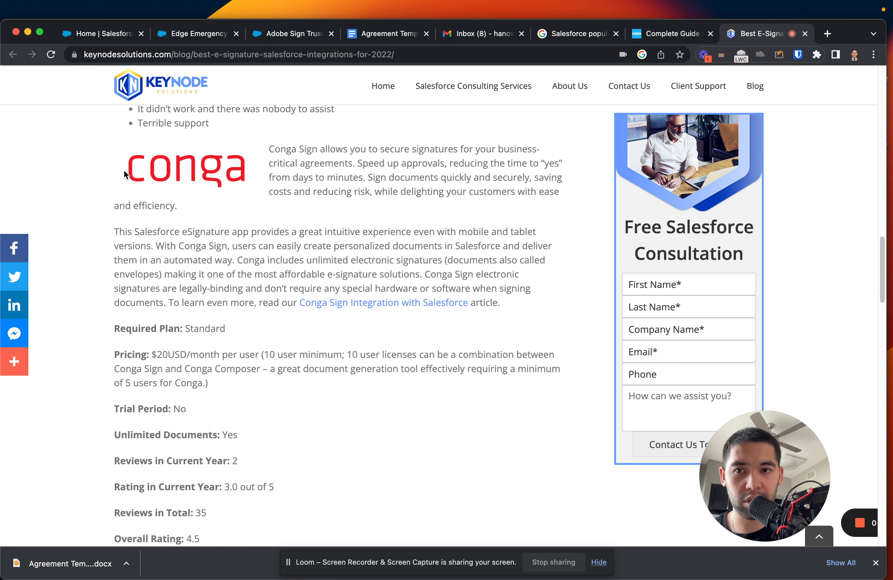
drag(123, 169, 230, 190)
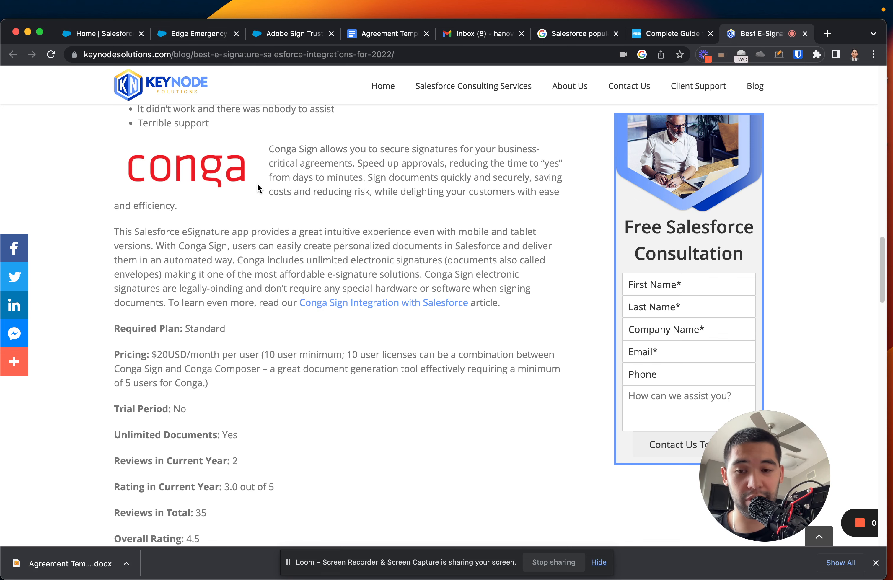
scroll(218, 351, down, 2)
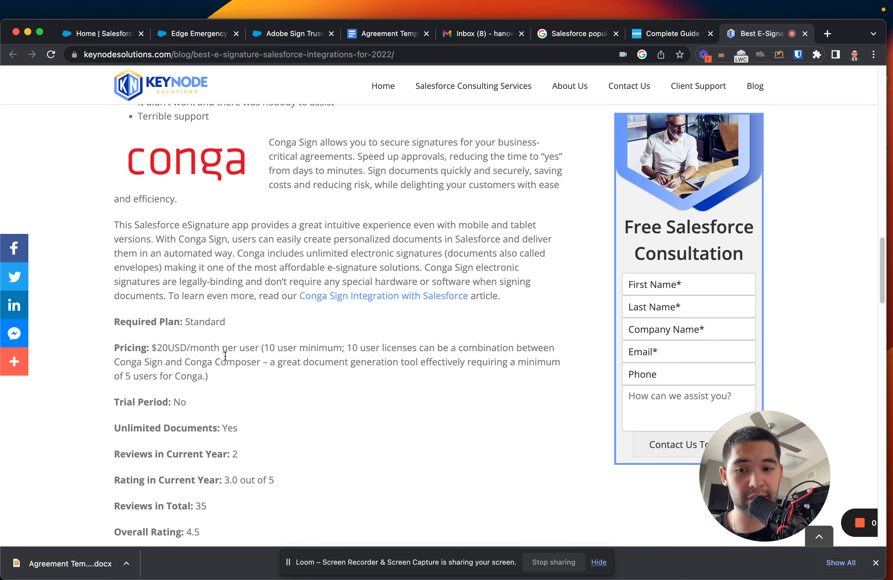
drag(121, 374, 192, 374)
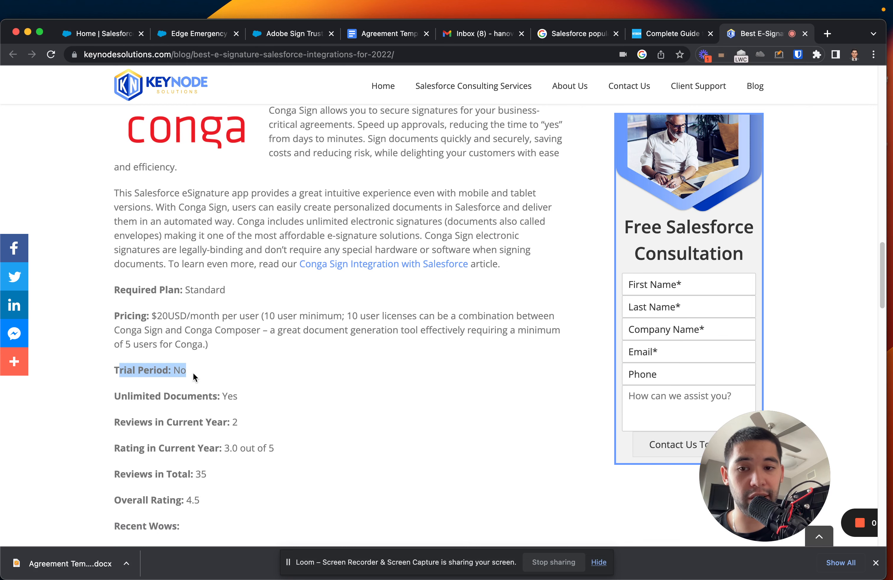
scroll(244, 388, down, 1)
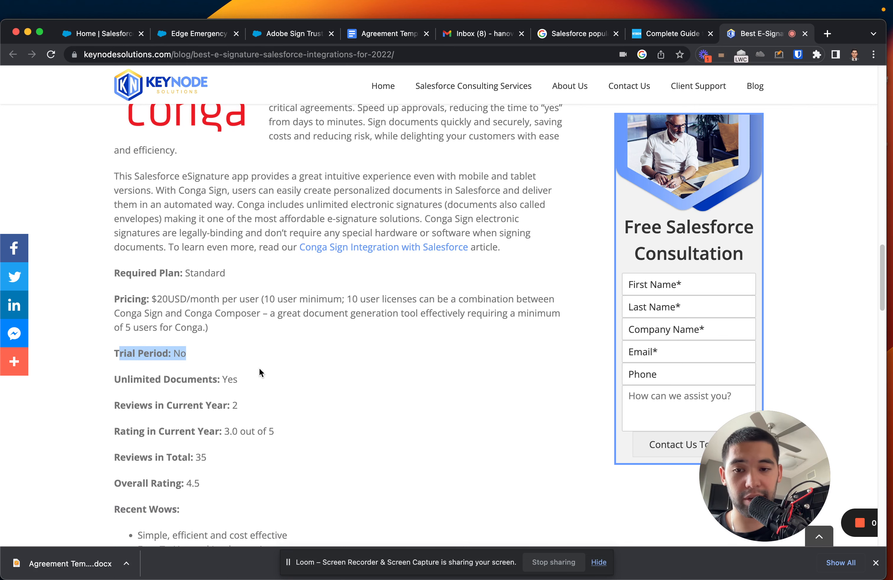
scroll(259, 368, down, 3)
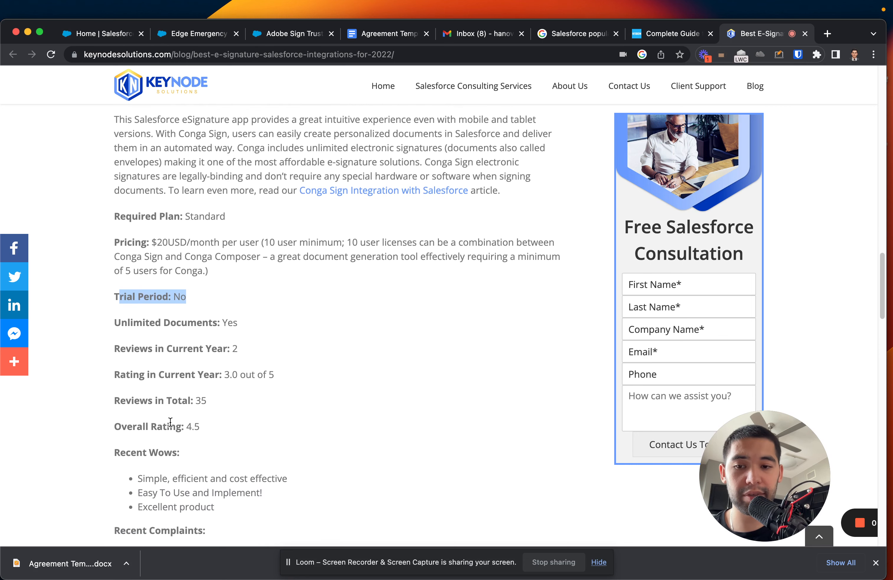
drag(175, 427, 191, 429)
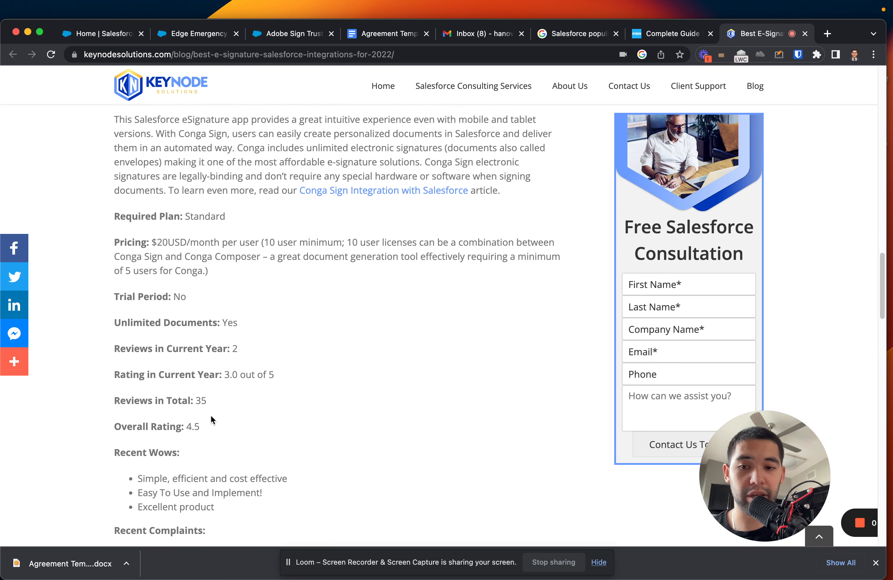
scroll(211, 410, up, 3)
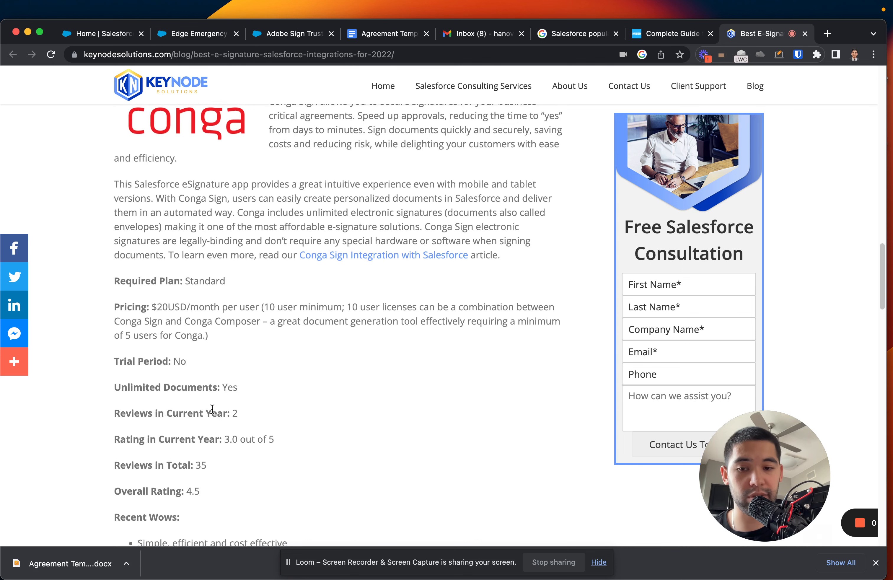
scroll(212, 409, down, 10)
scroll(212, 413, down, 6)
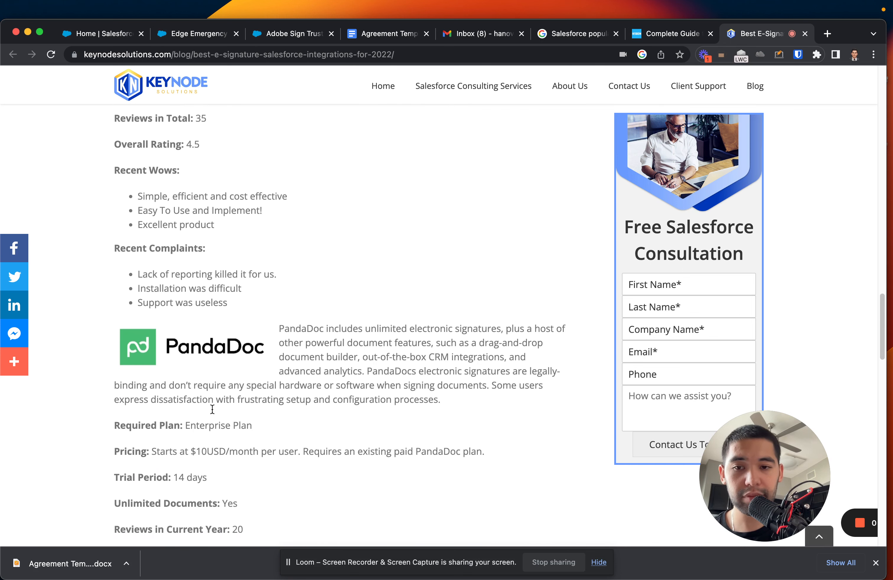
scroll(266, 281, down, 5)
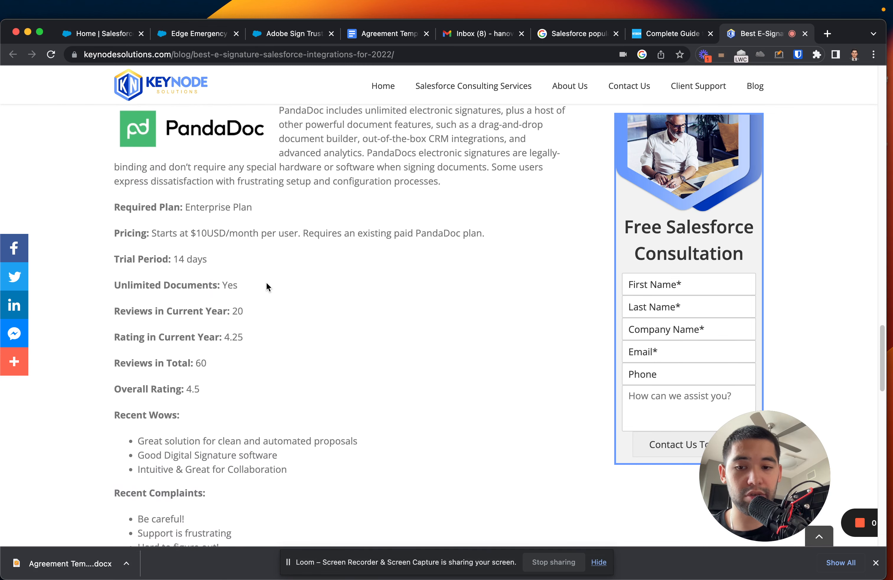
scroll(266, 283, down, 5)
scroll(265, 282, down, 11)
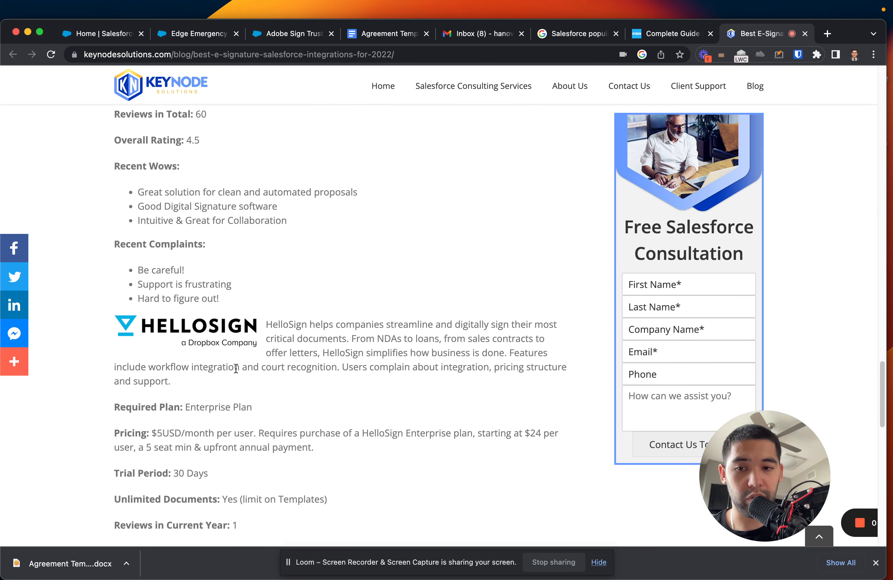
scroll(243, 362, down, 11)
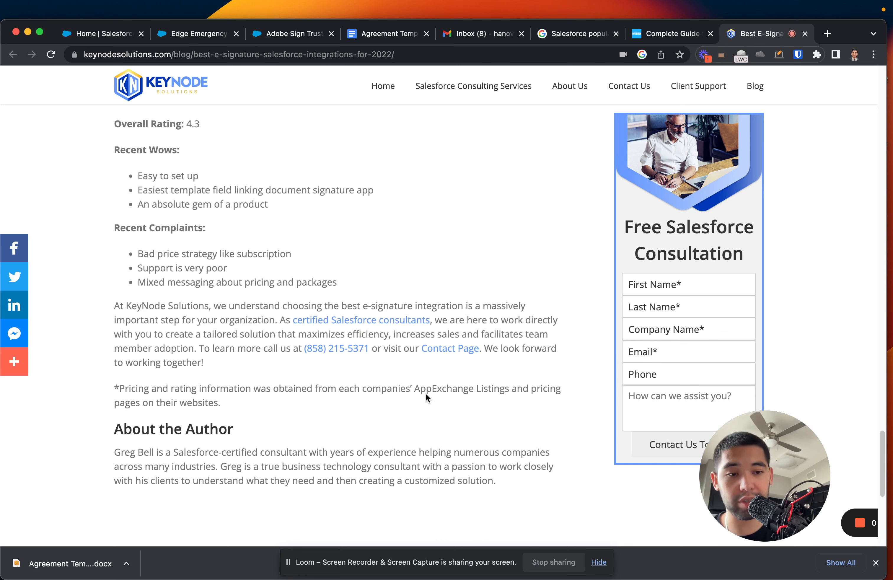
Skim the SalesforceBen eSignature guide, close the KeyNode article and return to Google results.
click(675, 35)
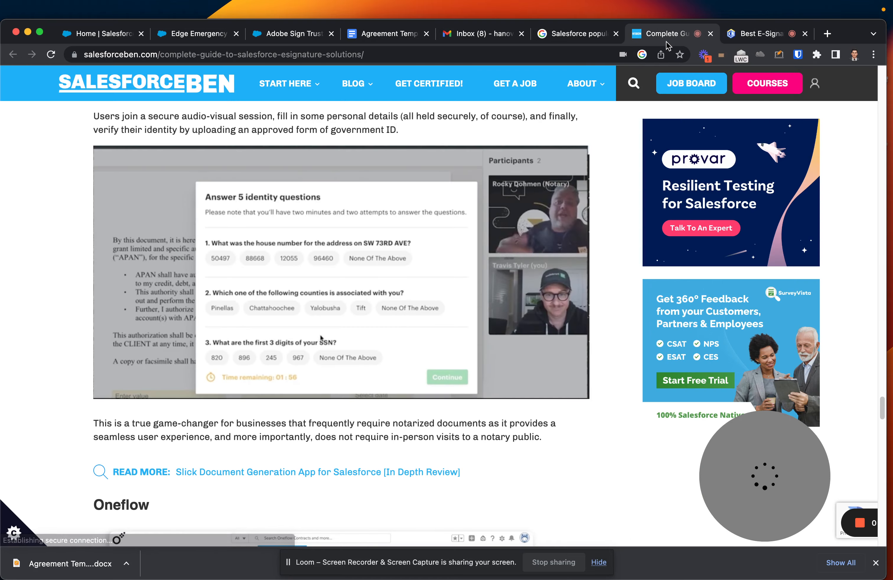
scroll(332, 318, up, 10)
scroll(332, 318, up, 20)
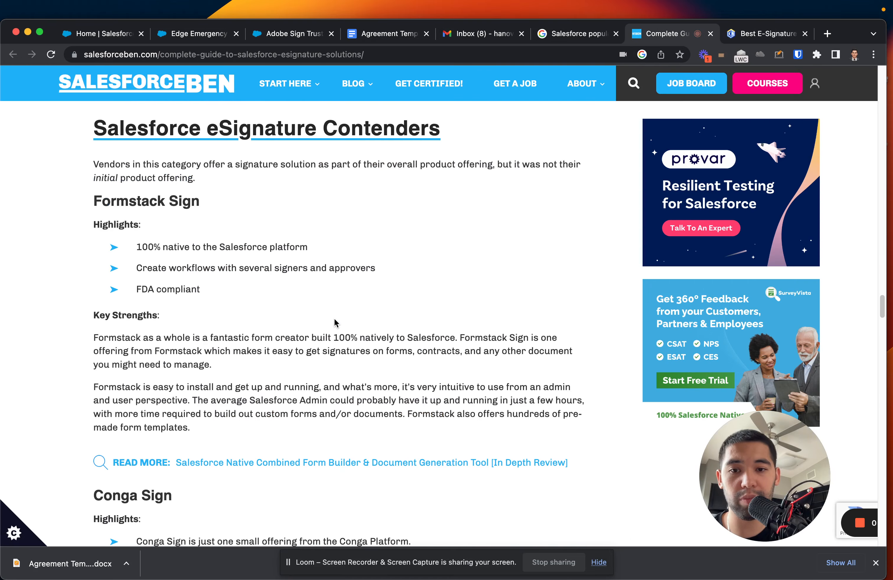
scroll(335, 318, up, 20)
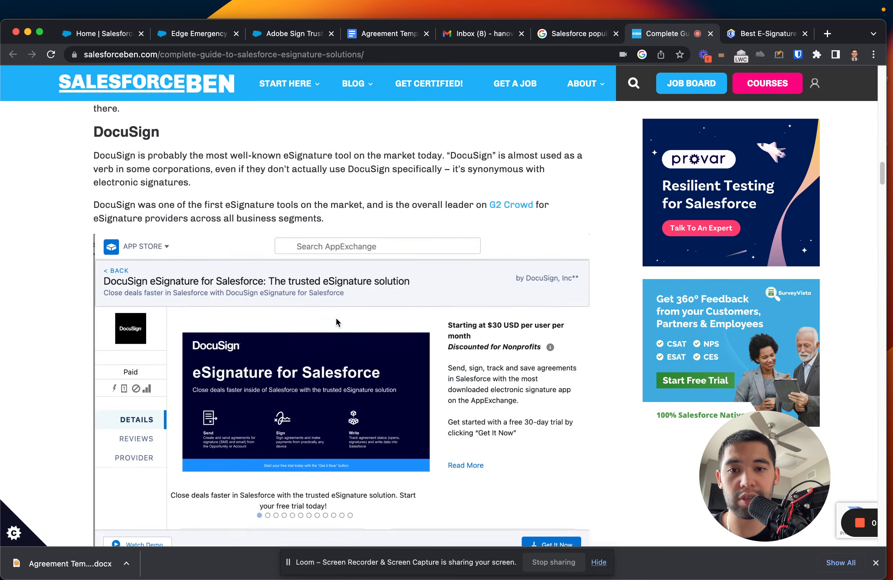
scroll(336, 318, up, 7)
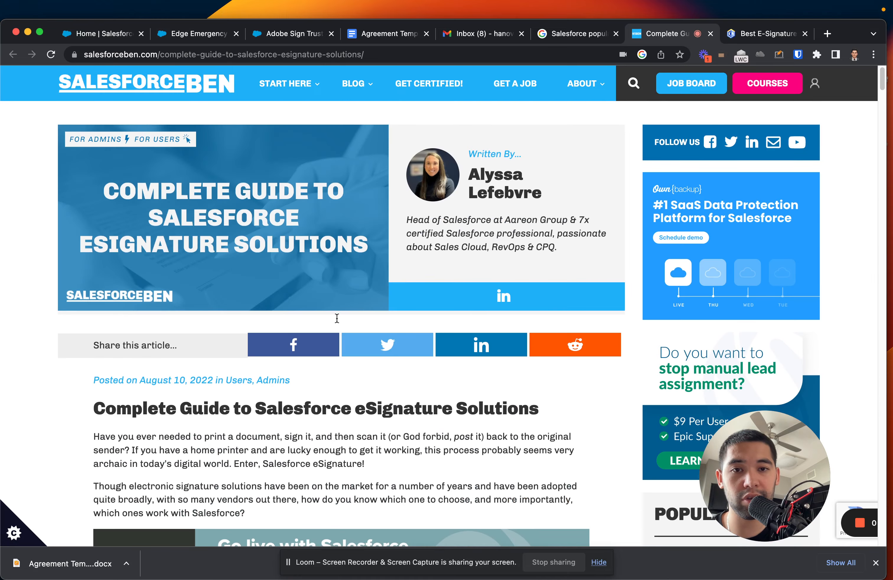
scroll(337, 319, down, 10)
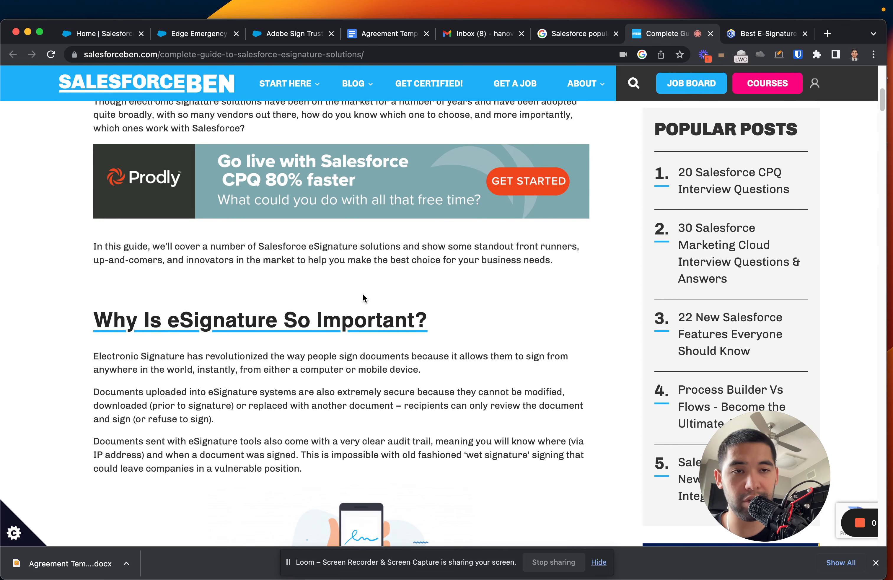
middle_click(751, 33)
click(640, 33)
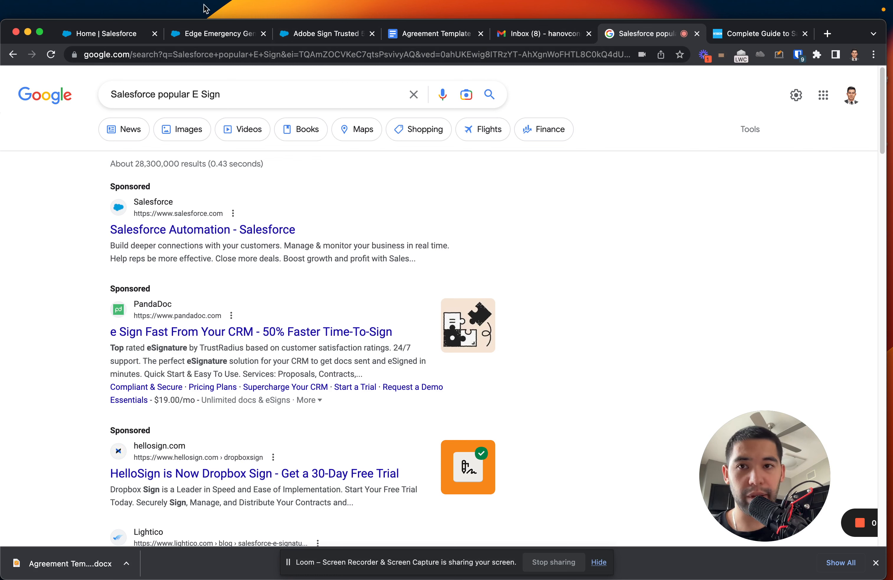
Open the Adobe Sign AppExchange listing and highlight its product name and free 30-day trial sentence.
click(311, 39)
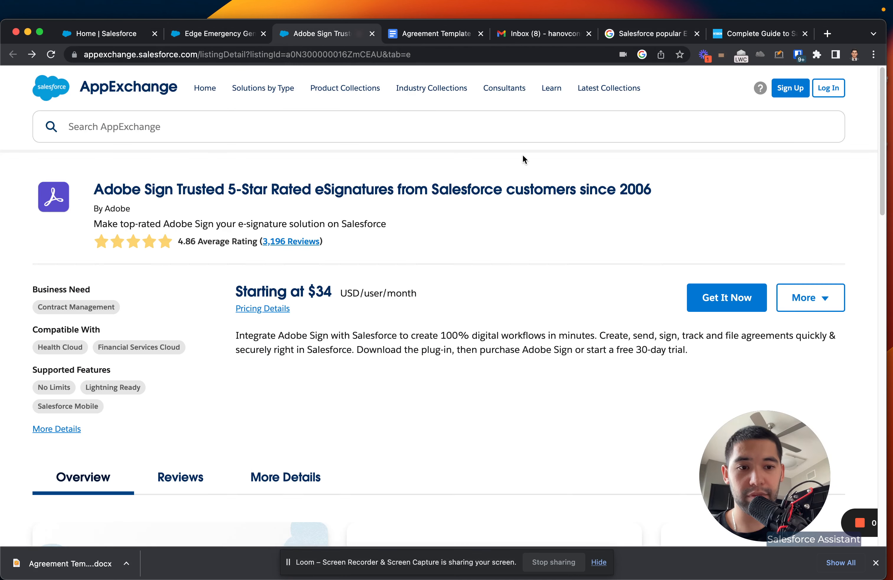
drag(755, 451, 795, 451)
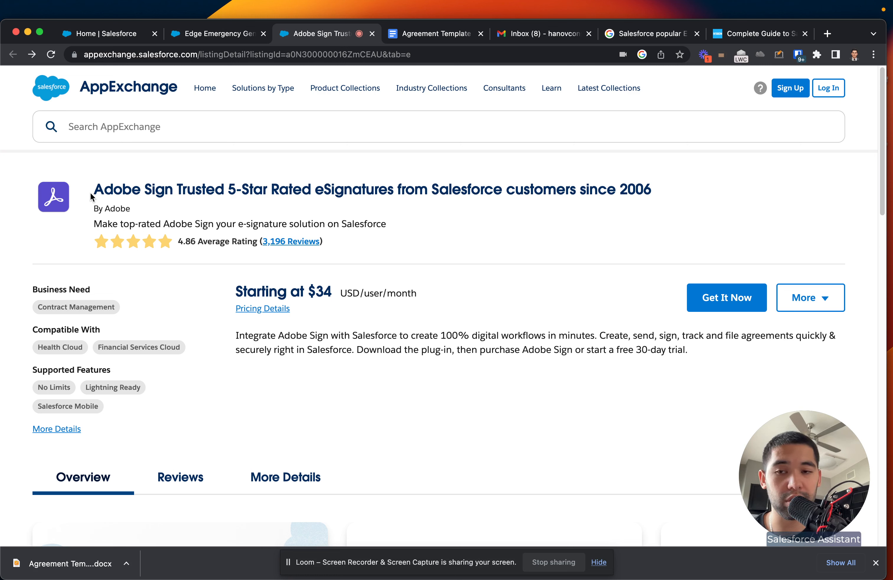
drag(92, 196, 176, 190)
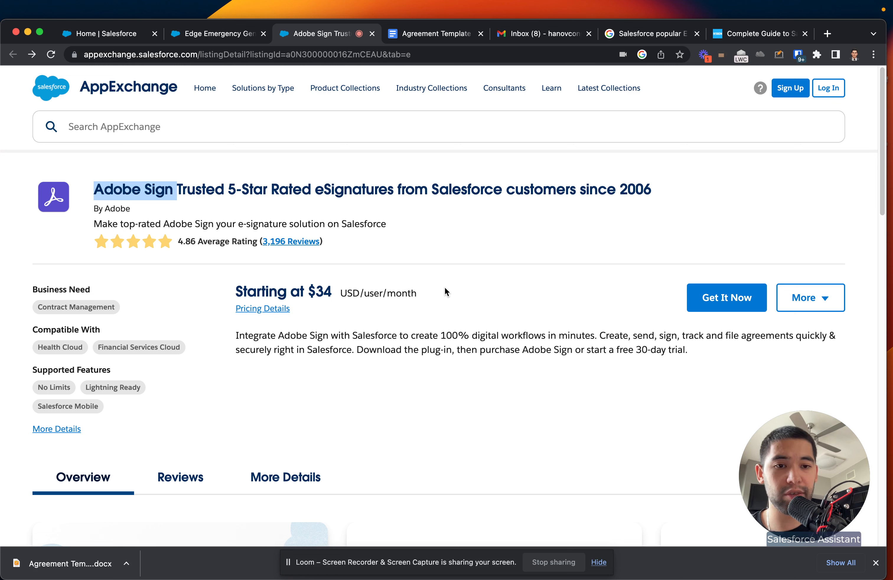
drag(685, 350, 306, 350)
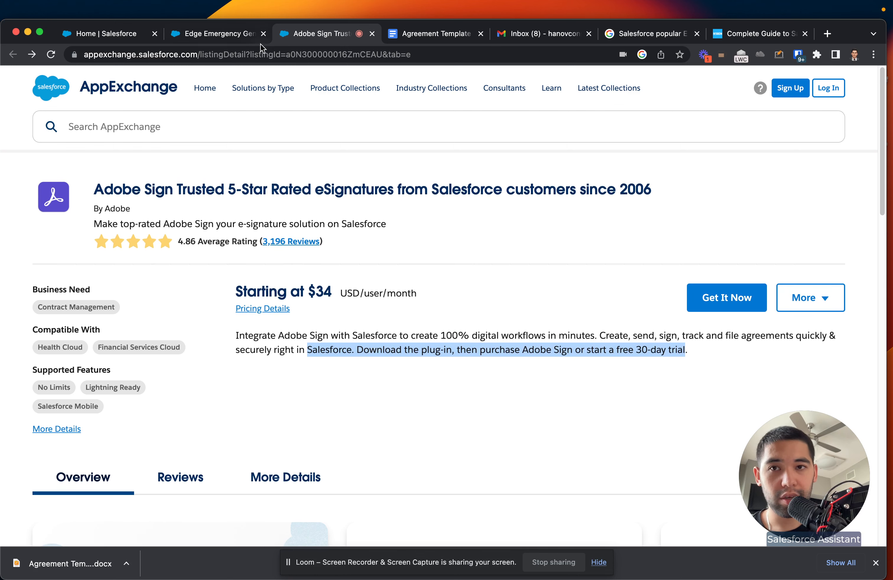
From the Salesforce home, launch Adobe Acrobat Sign for Salesforce via the App Launcher.
click(207, 41)
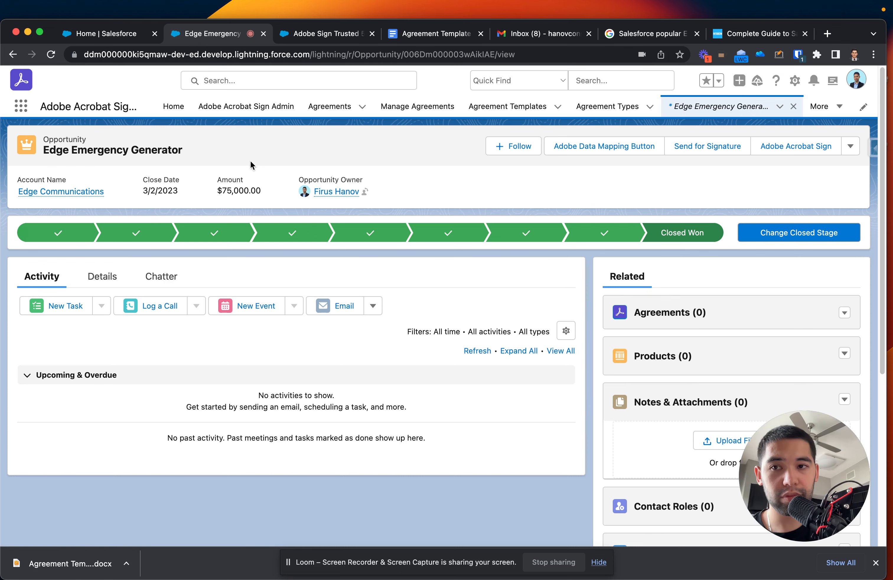
click(114, 35)
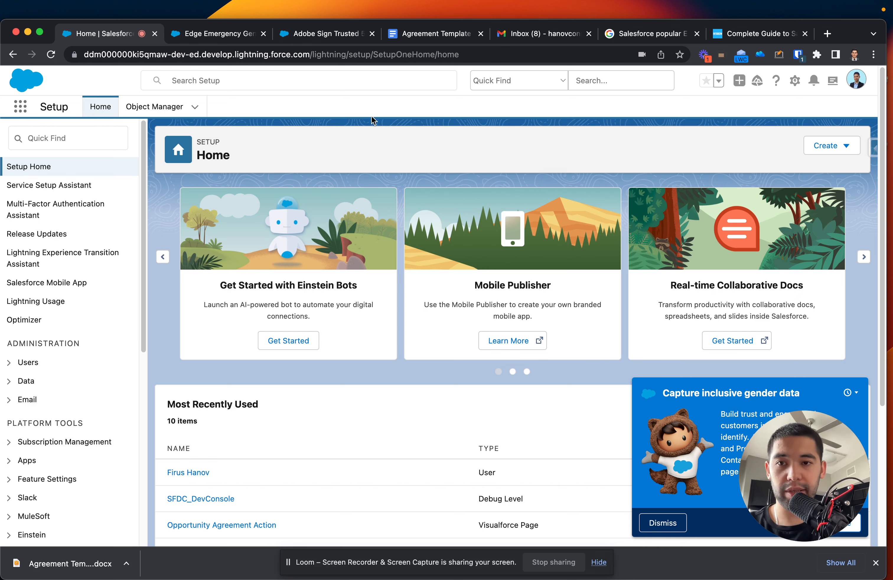
click(26, 111)
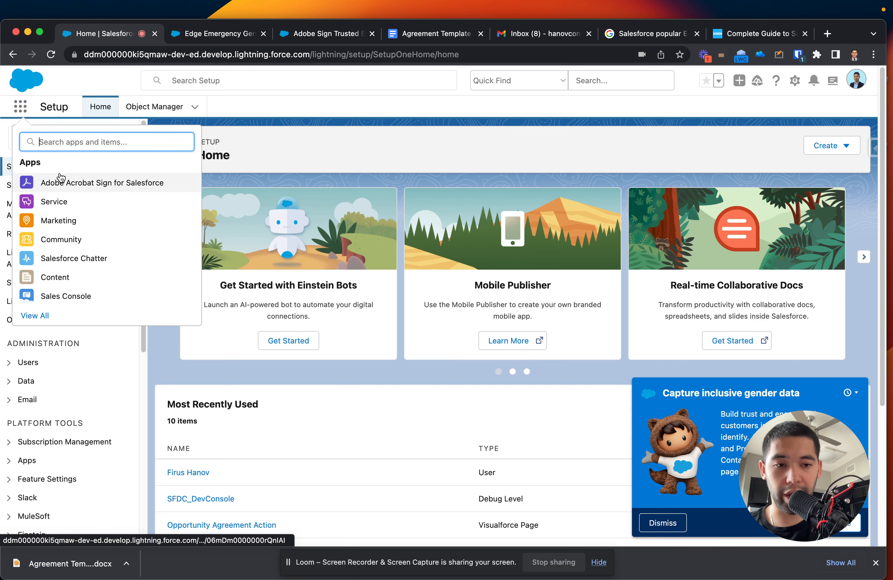
click(61, 186)
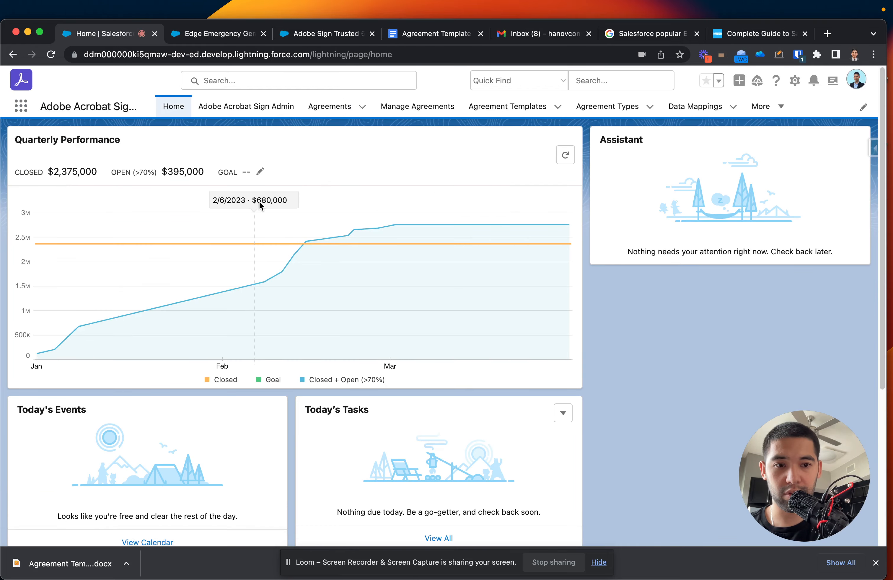
mouse_move(783, 525)
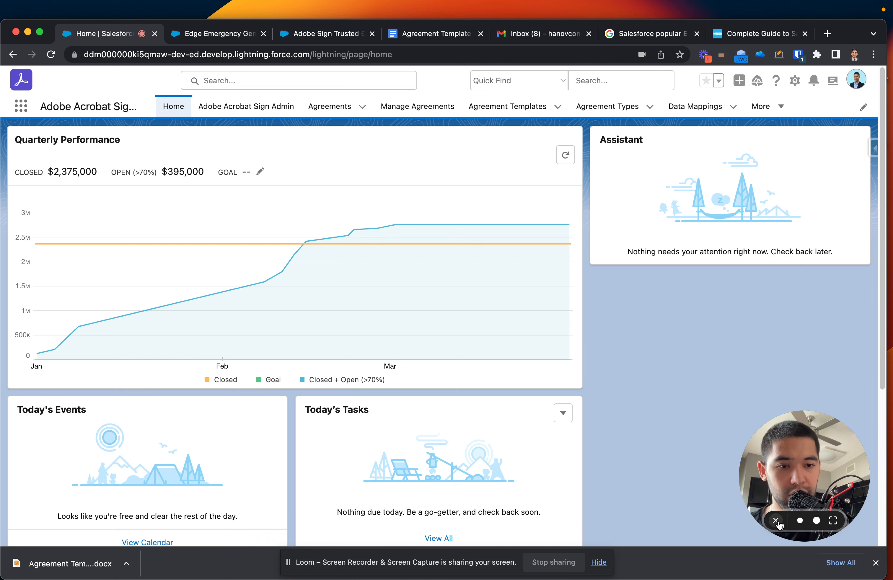
click(777, 522)
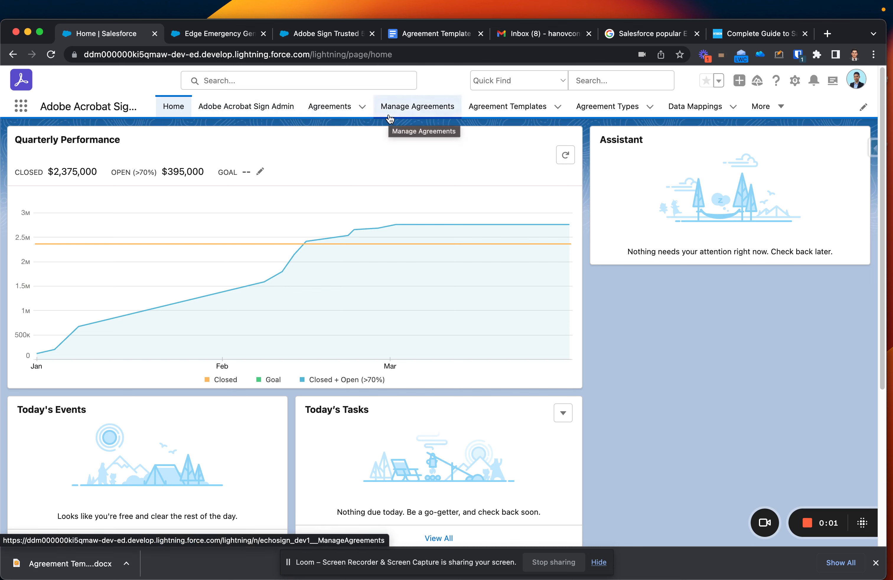
Open Agreements and annotate the Signed, Canceled / Declined and Out for Signature statuses.
click(313, 111)
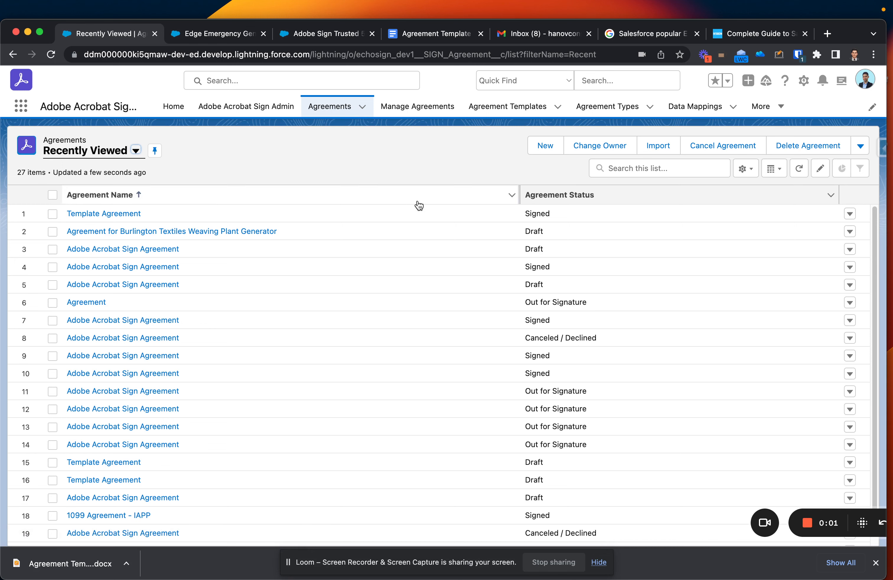
click(778, 55)
mouse_move(547, 201)
mouse_down()
mouse_move(507, 209)
mouse_move(502, 223)
mouse_move(518, 439)
mouse_up()
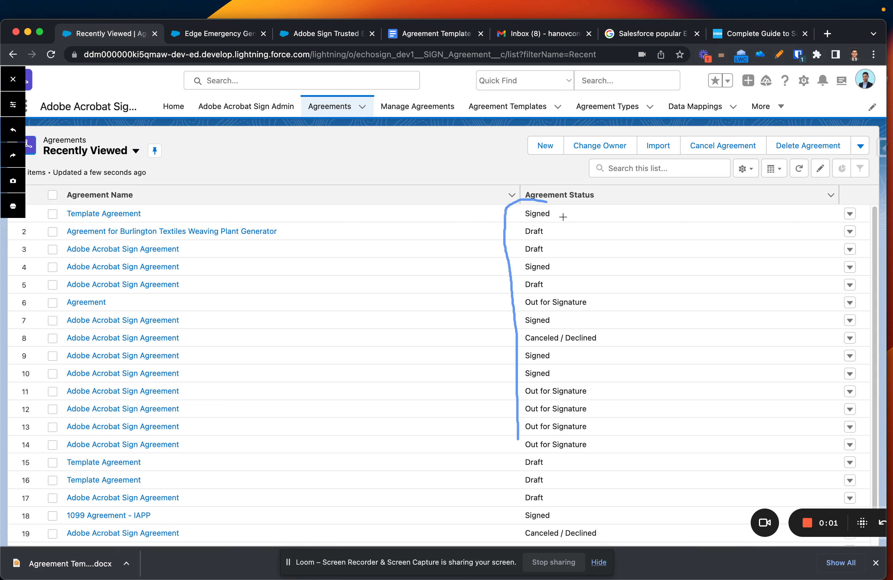
mouse_move(557, 213)
mouse_down()
mouse_move(575, 214)
mouse_move(573, 230)
mouse_move(589, 230)
mouse_move(553, 230)
mouse_up()
mouse_move(538, 338)
mouse_down()
mouse_move(524, 344)
mouse_move(612, 338)
mouse_move(555, 330)
mouse_move(525, 339)
mouse_up()
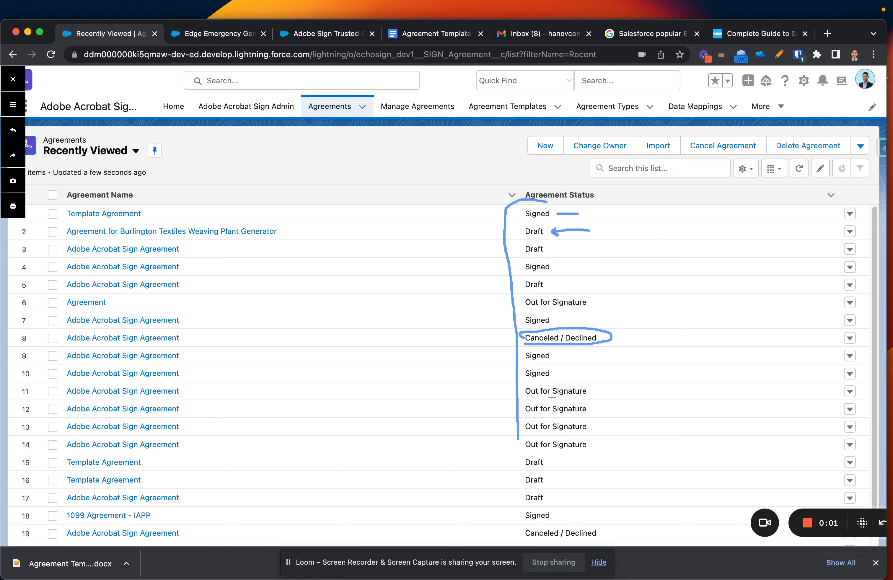
drag(525, 400, 592, 397)
click(776, 56)
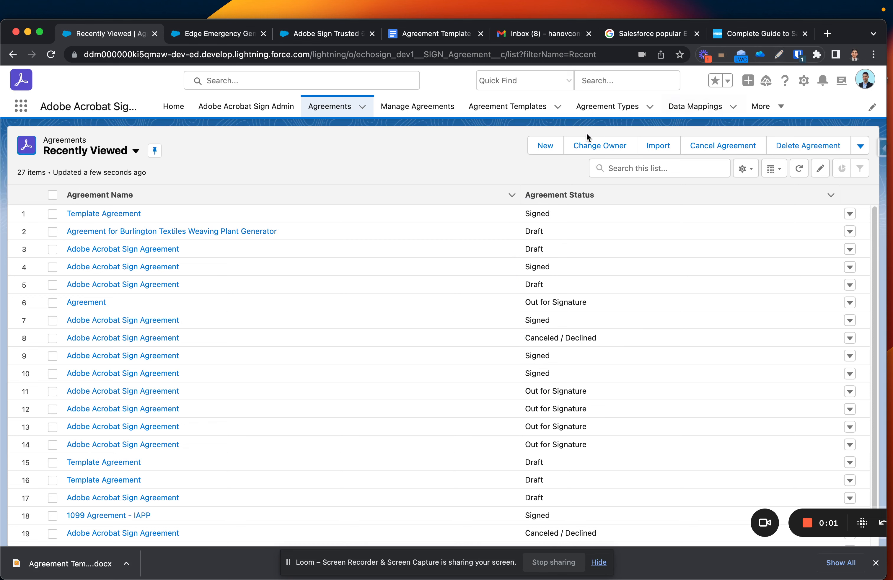
Browse Manage Agreements, Agreement Templates and Agreement Types (Domestic, International, MFA, NDA).
click(410, 112)
click(504, 108)
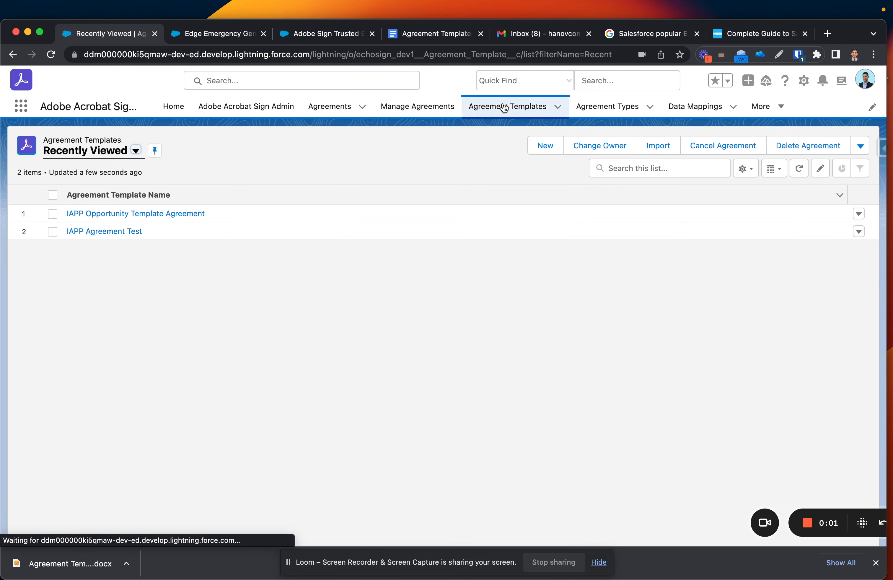
click(583, 109)
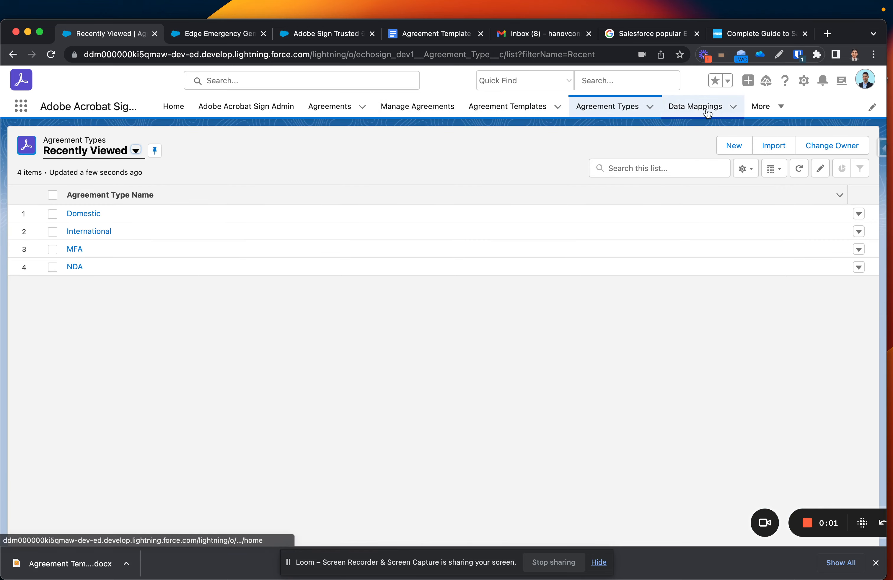
click(763, 109)
click(822, 107)
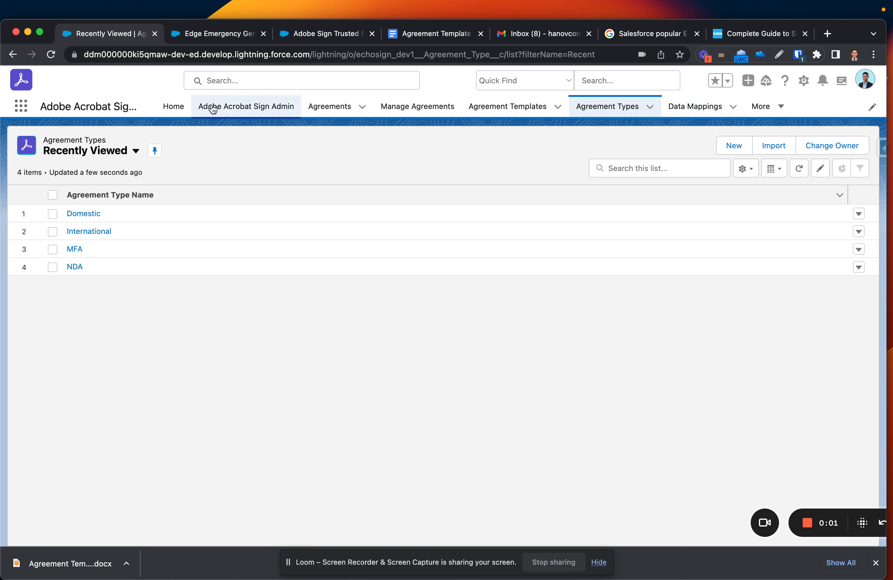
click(22, 108)
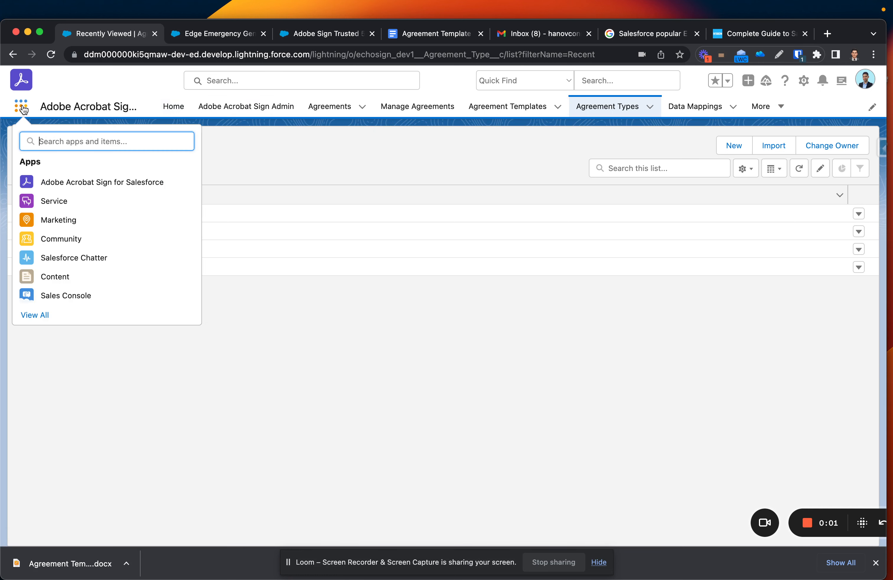
Search 'Opp' to open Opportunities, then open the Edge Emergency Generator opportunity record.
text(Opp)
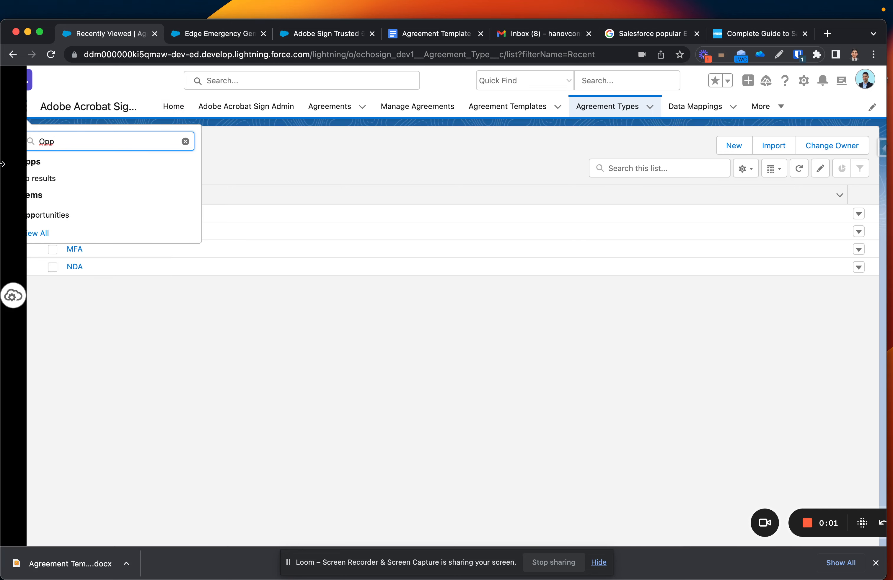
super+click(52, 214)
click(192, 34)
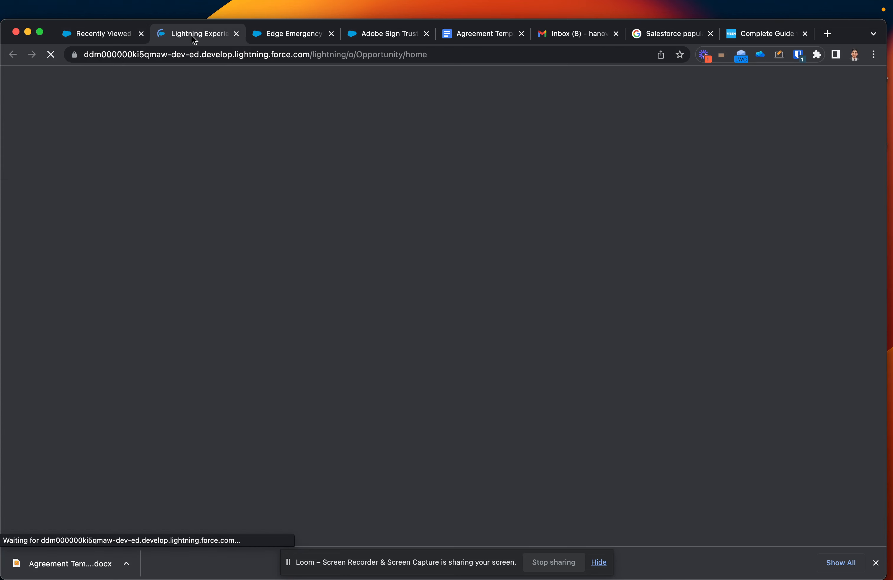
drag(192, 35, 108, 35)
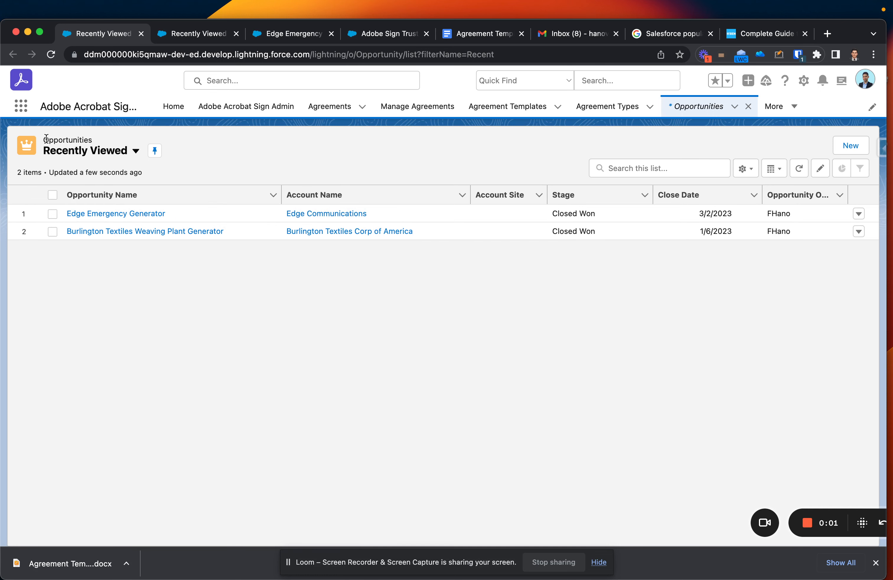
click(125, 216)
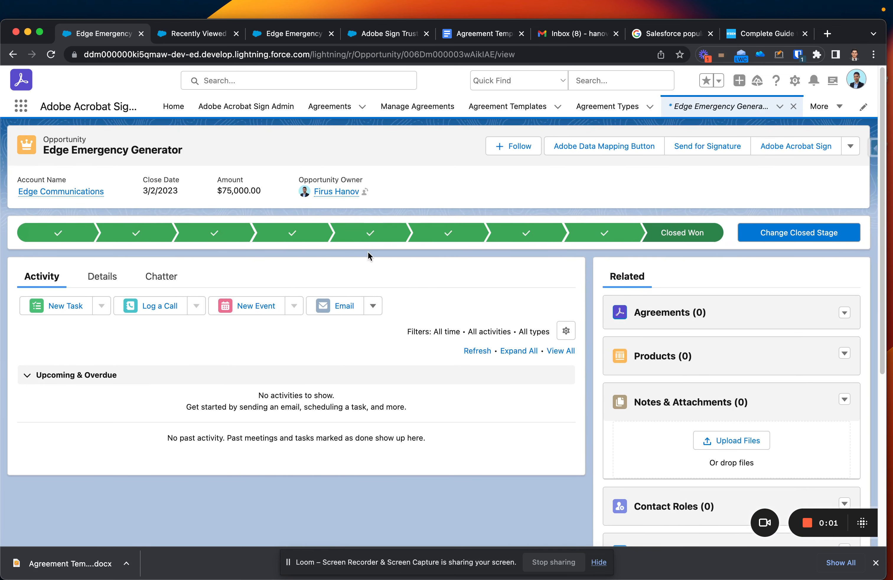
scroll(368, 253, down, 3)
scroll(368, 254, up, 3)
Start a Send for Signature agreement and add an Email-type recipient with the client's e-mail address.
click(707, 153)
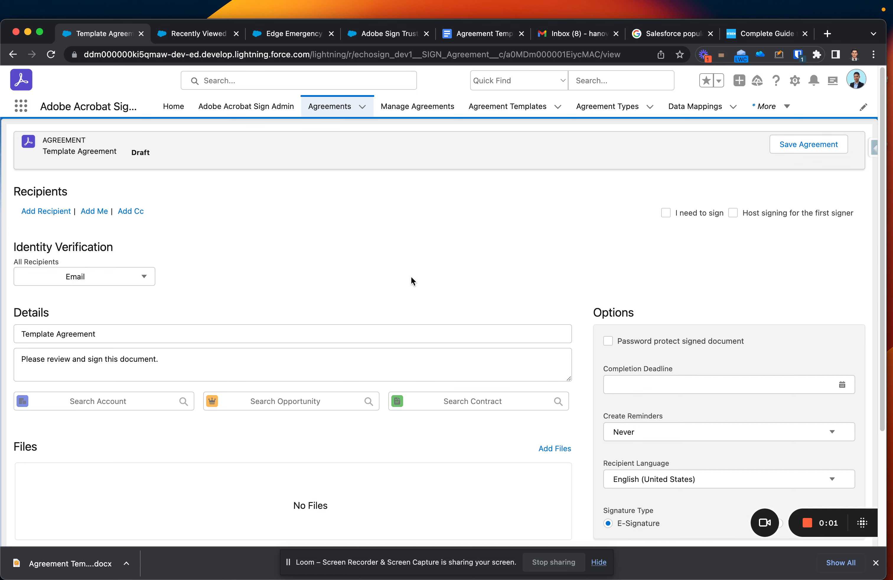
scroll(375, 278, down, 1)
scroll(375, 278, up, 1)
click(41, 211)
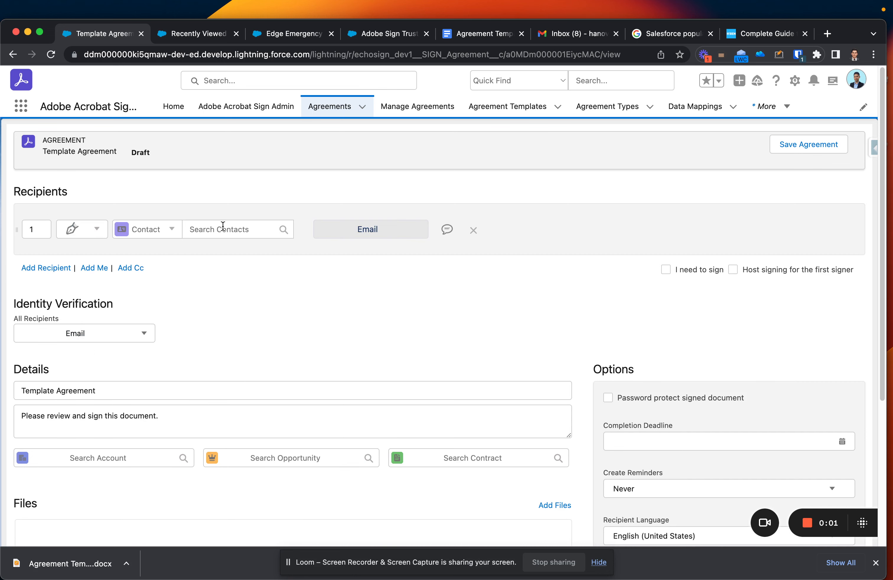
click(154, 230)
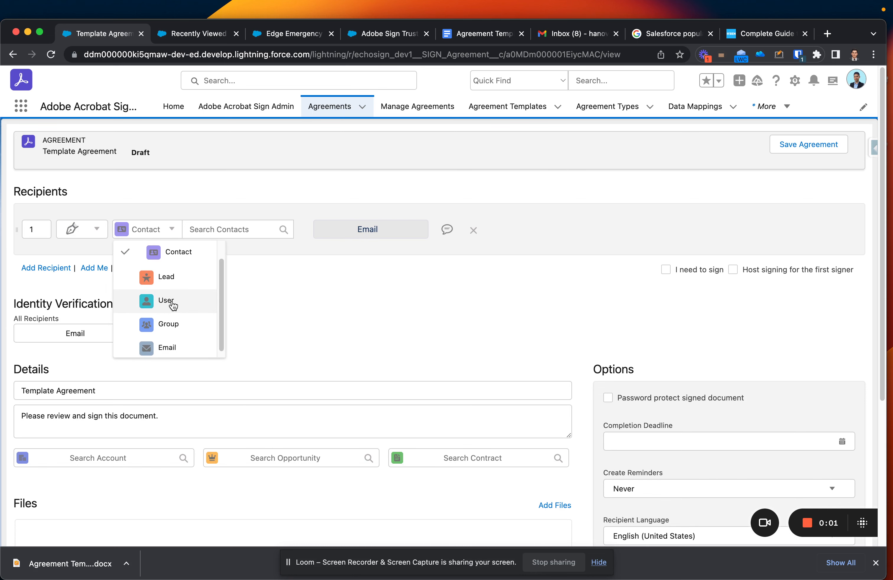
click(166, 346)
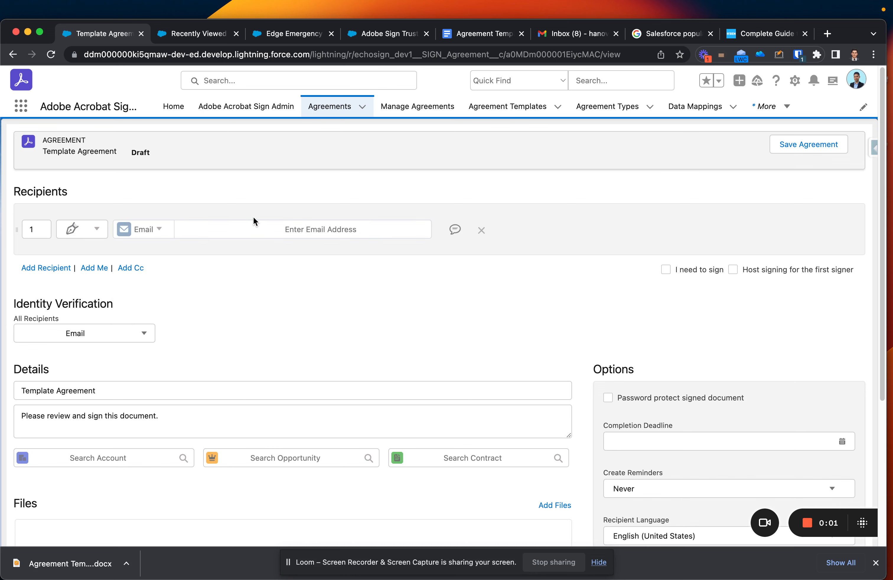
click(270, 222)
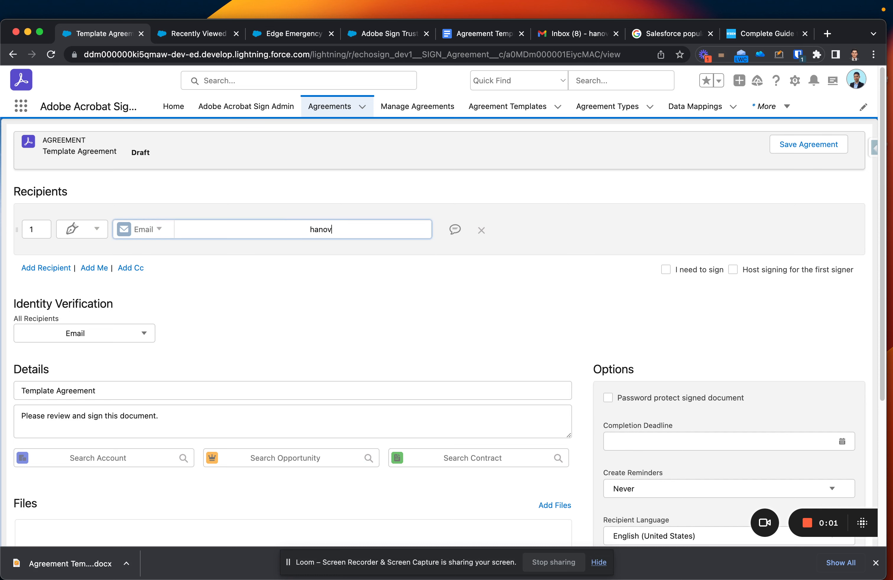
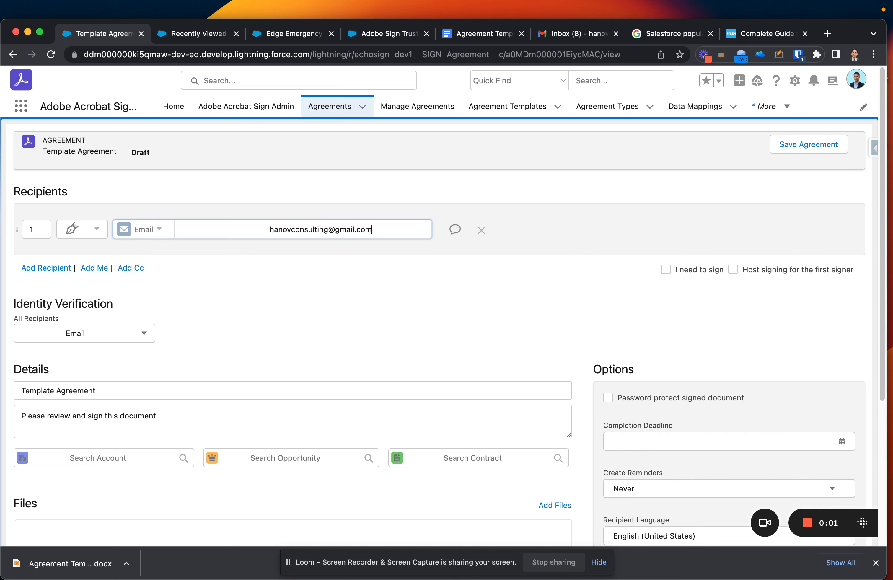
click(326, 282)
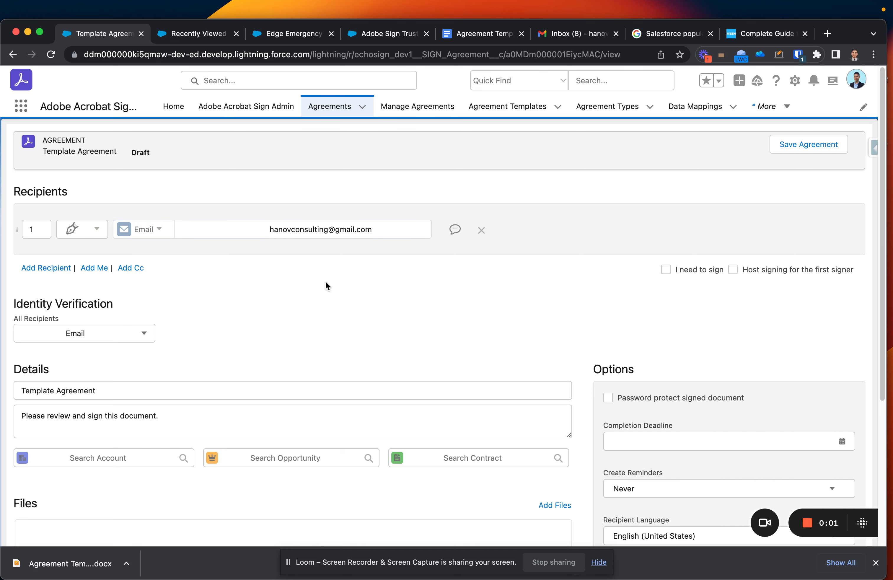
Write the private message 'Hello, this is a quick message from our team!' for that recipient.
click(455, 234)
click(345, 276)
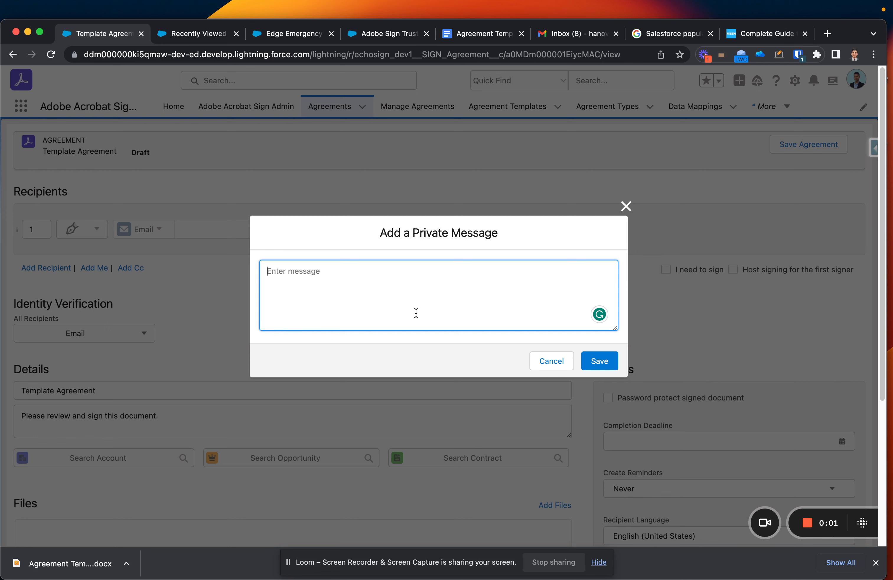
text(Hello, this is a quick messa)
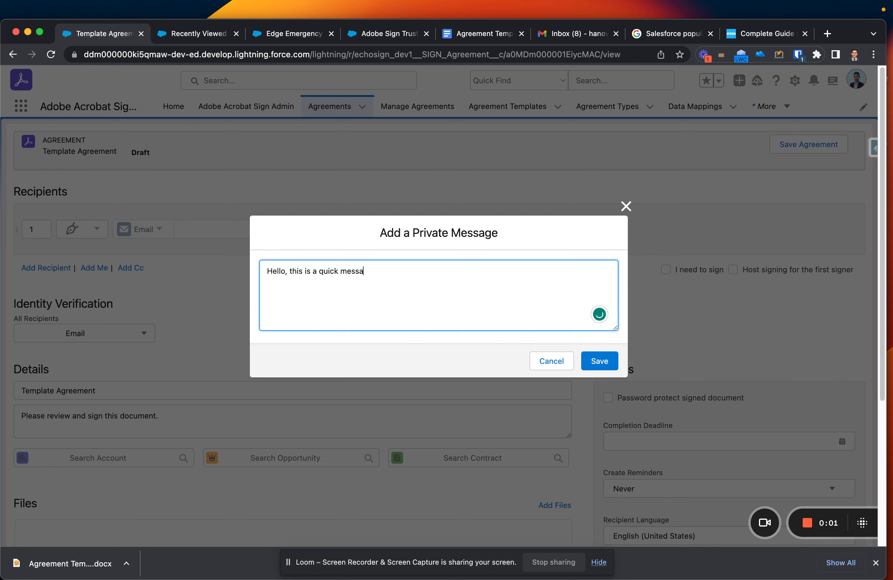
text(ge from our team!)
Save the private message, then add second and third recipient rows keeping the Signer role.
click(598, 362)
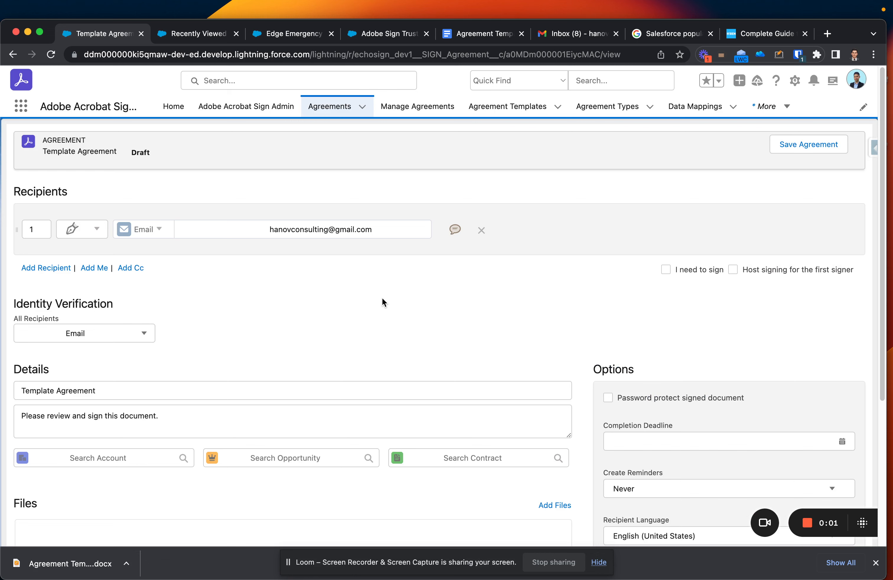
click(32, 268)
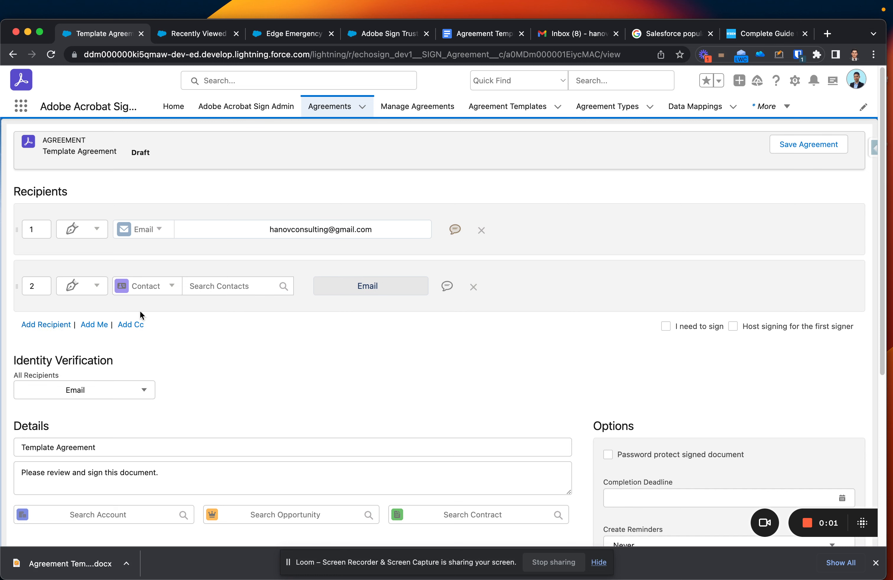
click(100, 290)
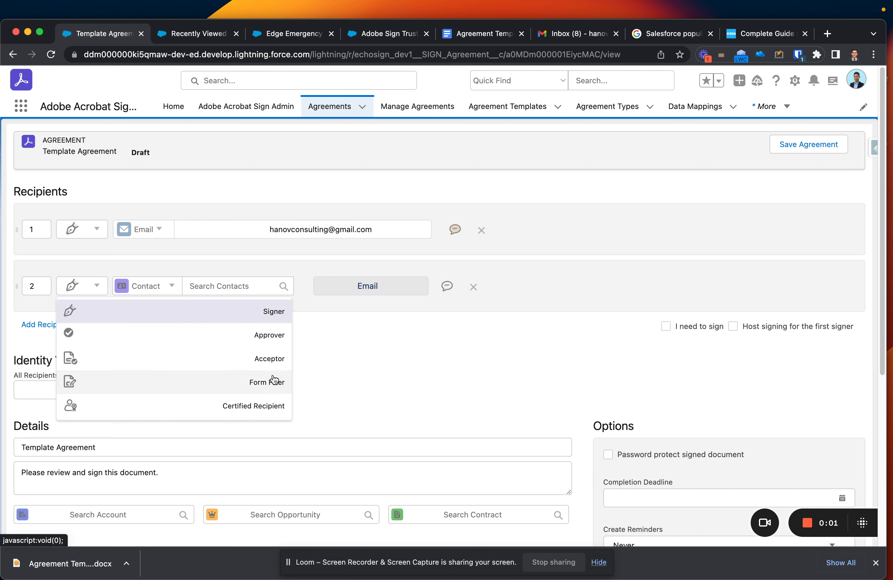
click(93, 290)
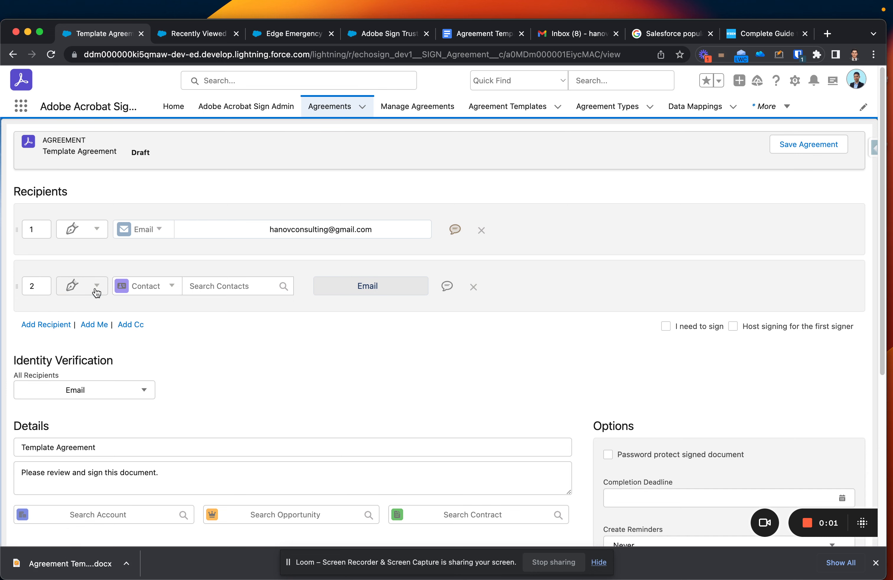
click(65, 323)
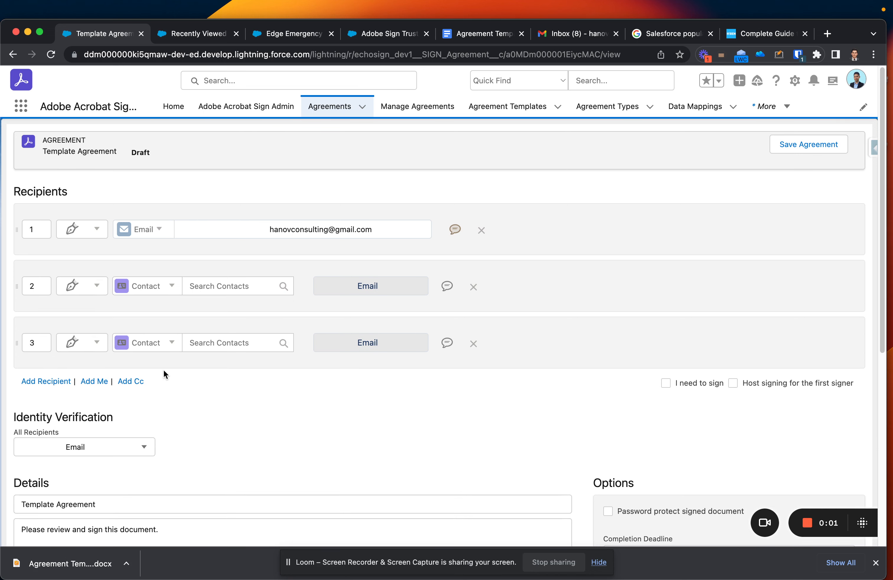
Remove the two extra recipient rows and leave 'I need to sign' switched off.
click(169, 285)
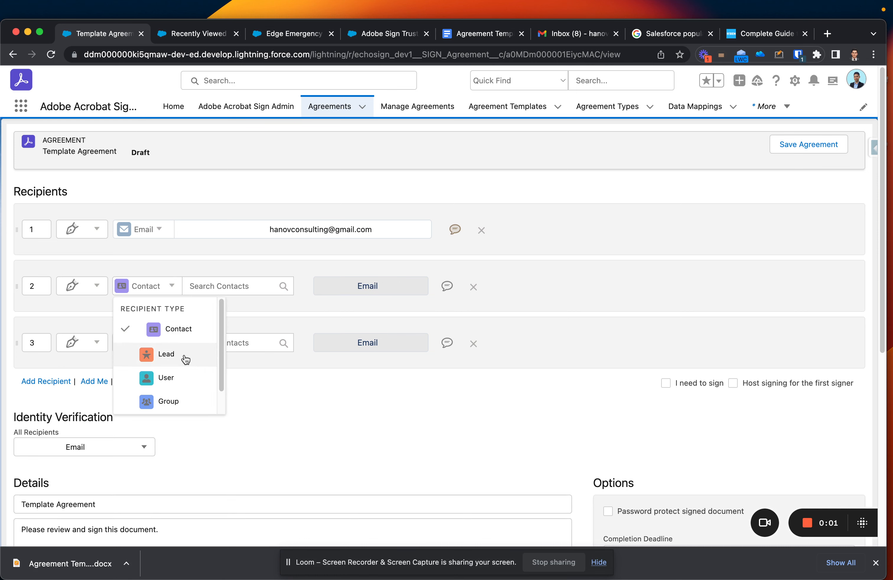
scroll(185, 358, down, 1)
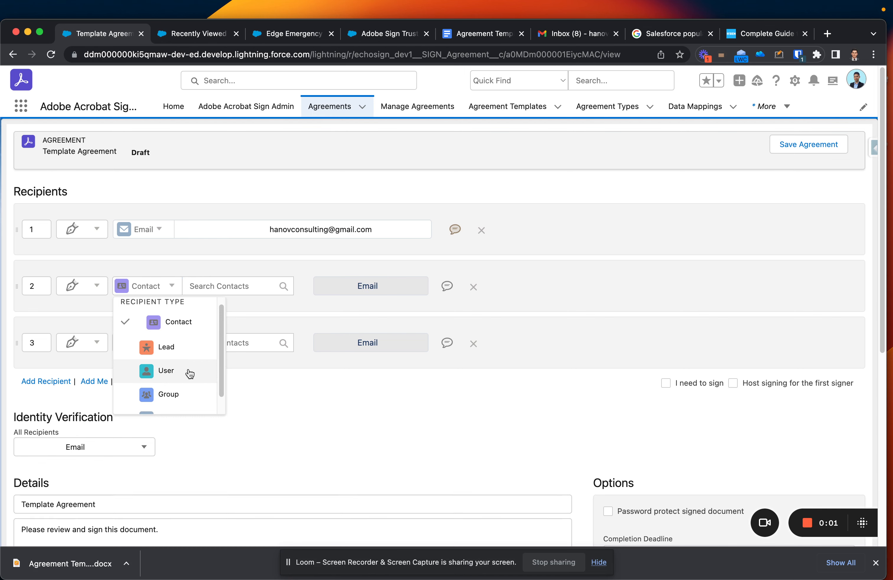
scroll(190, 371, down, 1)
scroll(185, 403, down, 1)
scroll(184, 403, down, 1)
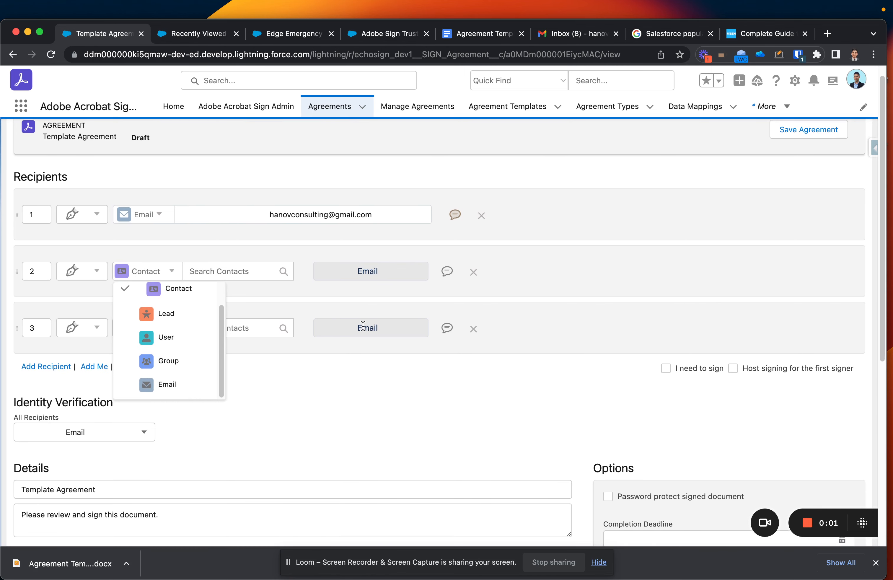
click(473, 278)
click(474, 278)
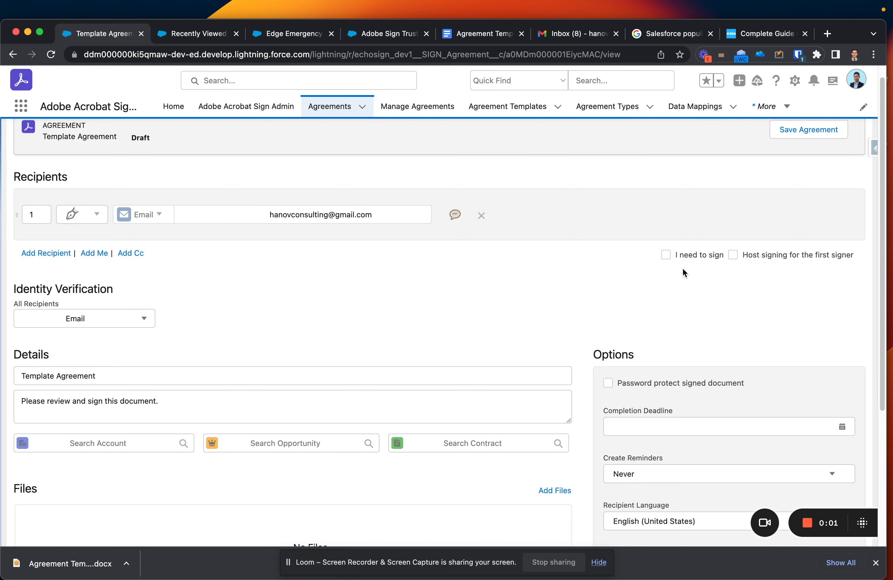
click(666, 255)
click(666, 310)
Replace the agreement name with 'Subject Line'.
click(124, 367)
triple_click(131, 367)
text(Subject Line)
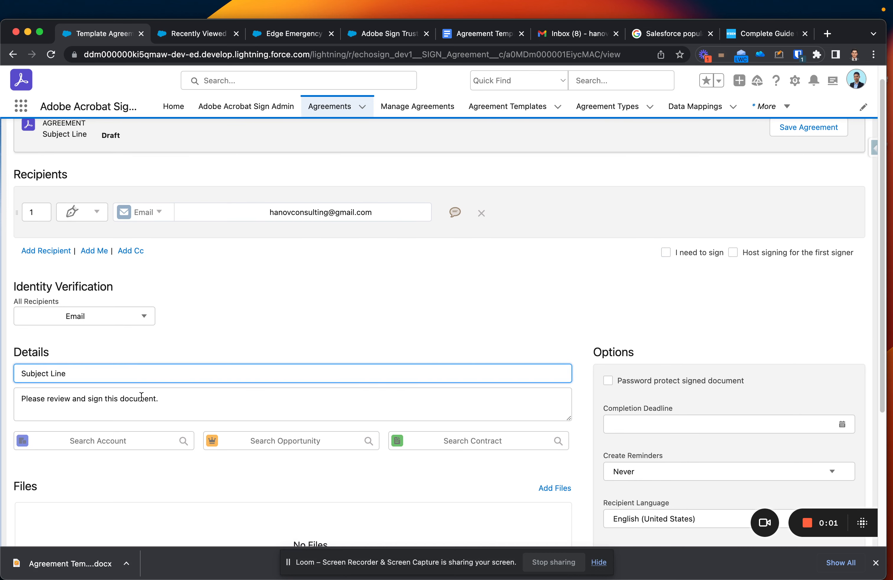
click(148, 415)
scroll(179, 387, down, 2)
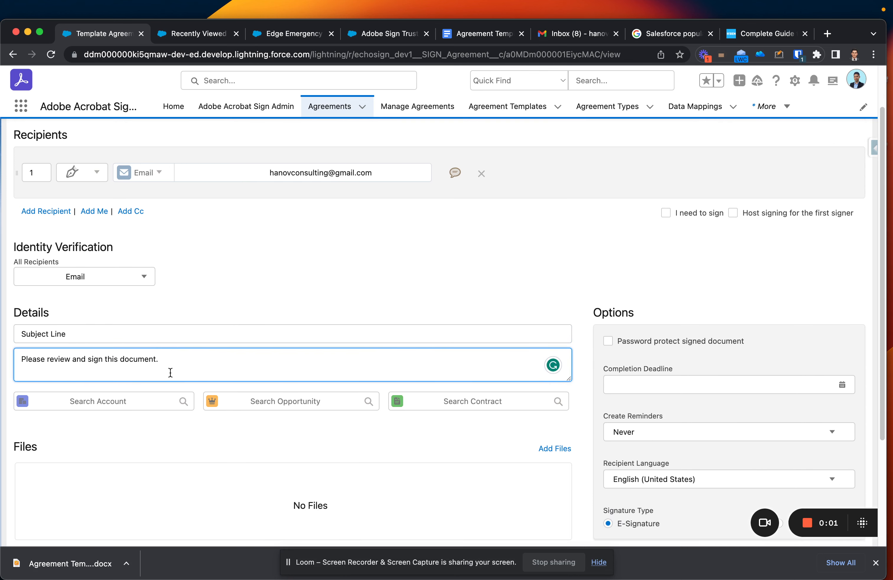
scroll(170, 372, down, 5)
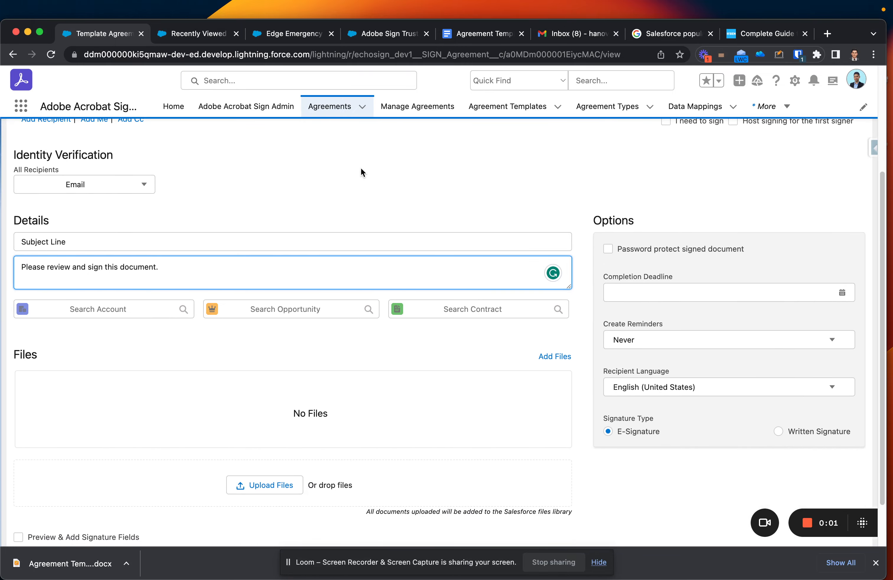
scroll(371, 142, down, 2)
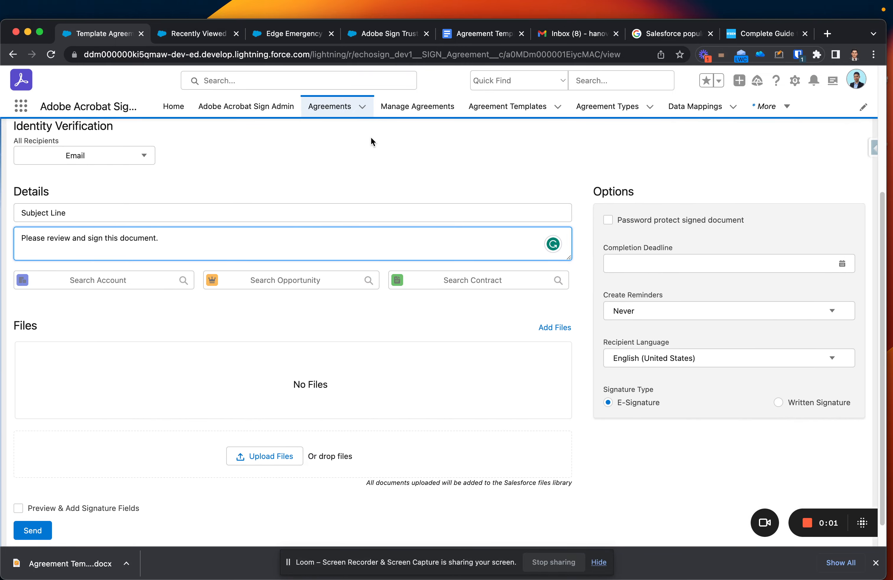
Briefly draw an on-screen annotation, then enable password protection for the signed document.
click(780, 56)
mouse_move(780, 170)
mouse_down()
mouse_move(610, 174)
mouse_move(576, 245)
mouse_move(578, 376)
mouse_move(670, 452)
mouse_move(859, 448)
mouse_up()
click(782, 54)
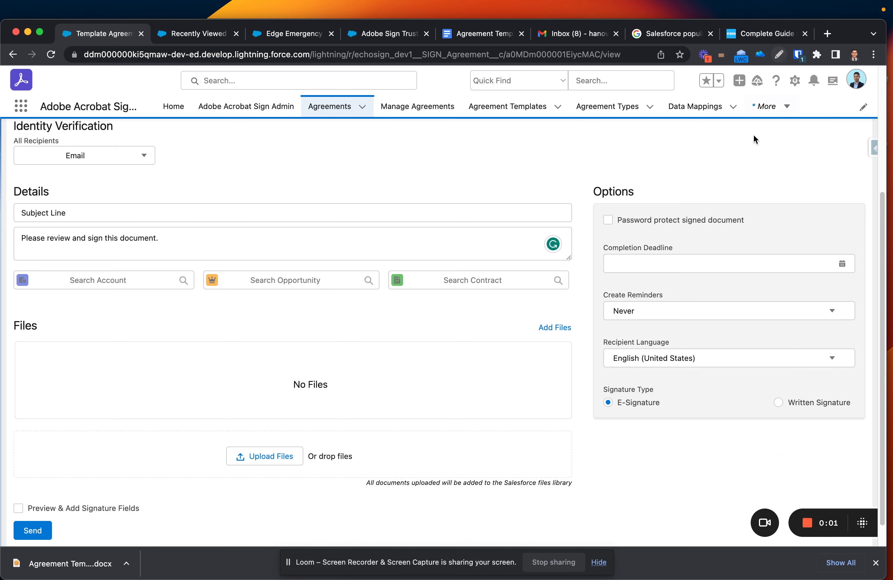
click(608, 221)
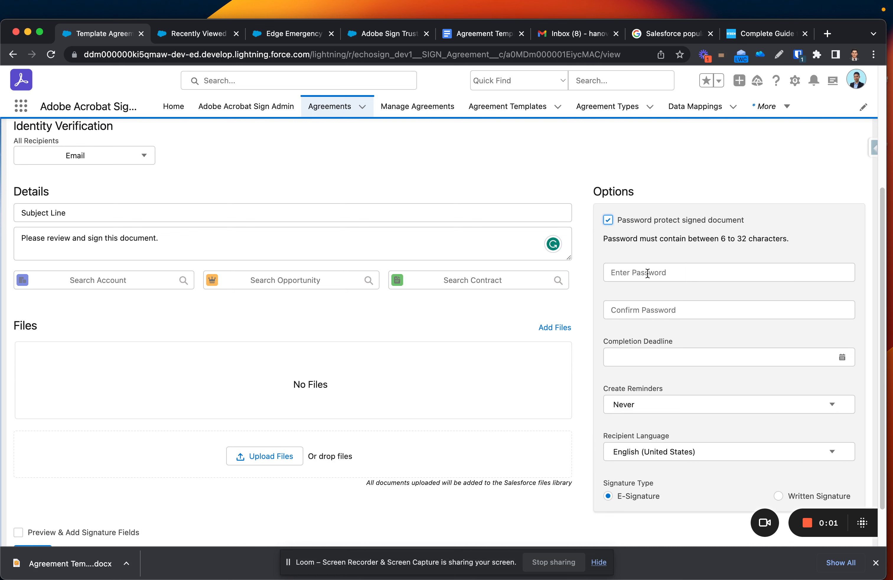
Turn password protection back off and set a 4/30/2023 completion deadline.
click(608, 220)
click(700, 267)
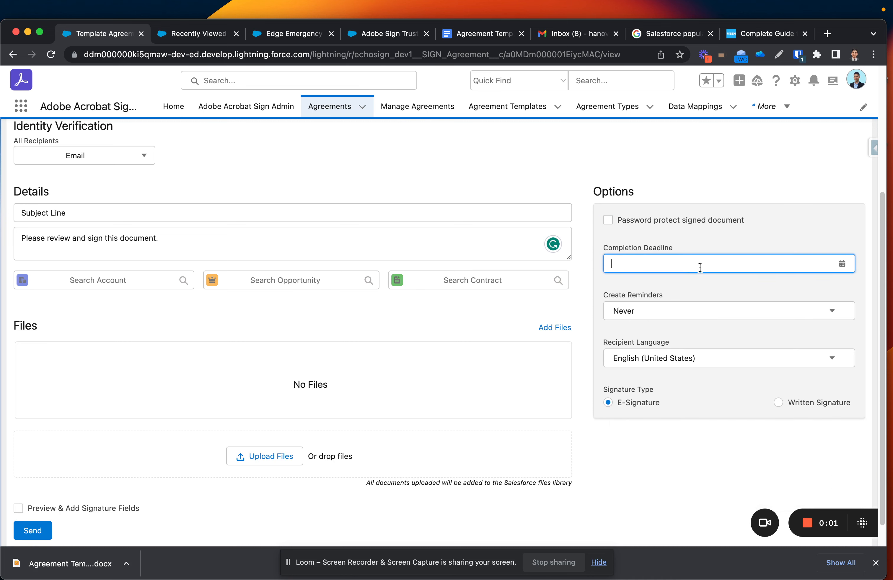
click(842, 263)
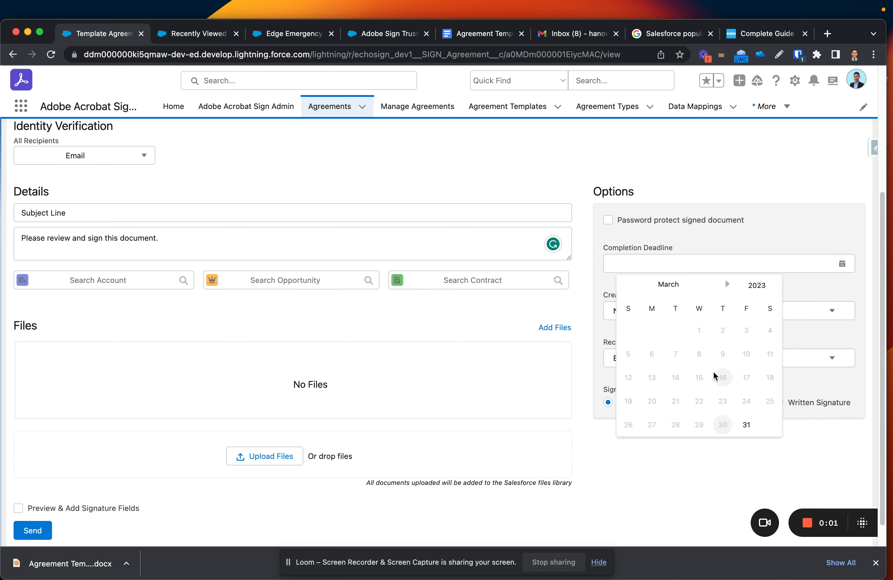
click(727, 284)
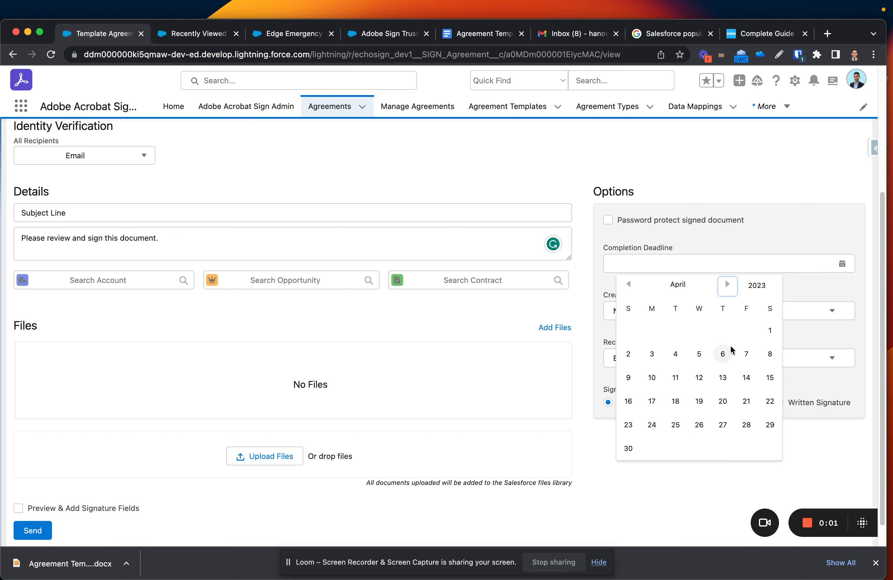
click(628, 450)
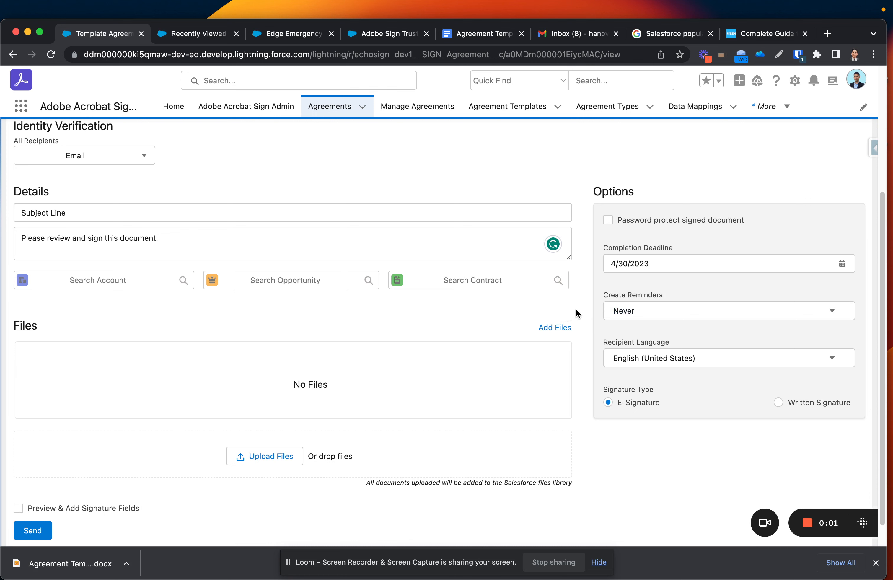
Set Create Reminders to 'Every Week, Until Signed' instead of daily.
click(653, 315)
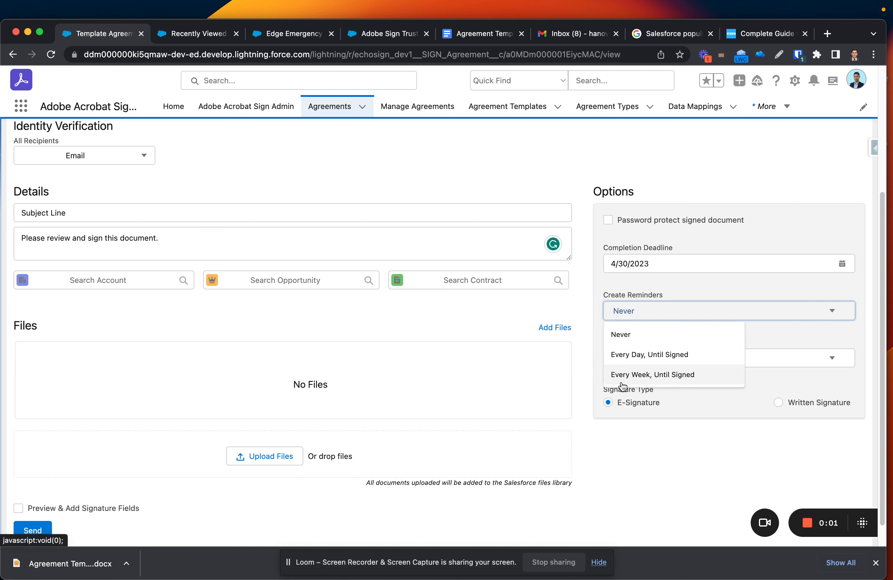
click(637, 355)
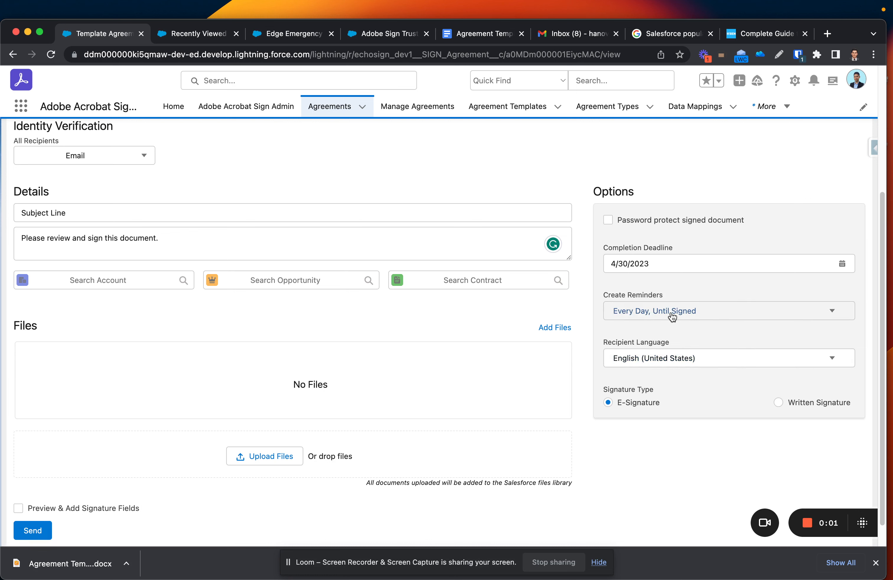
click(690, 315)
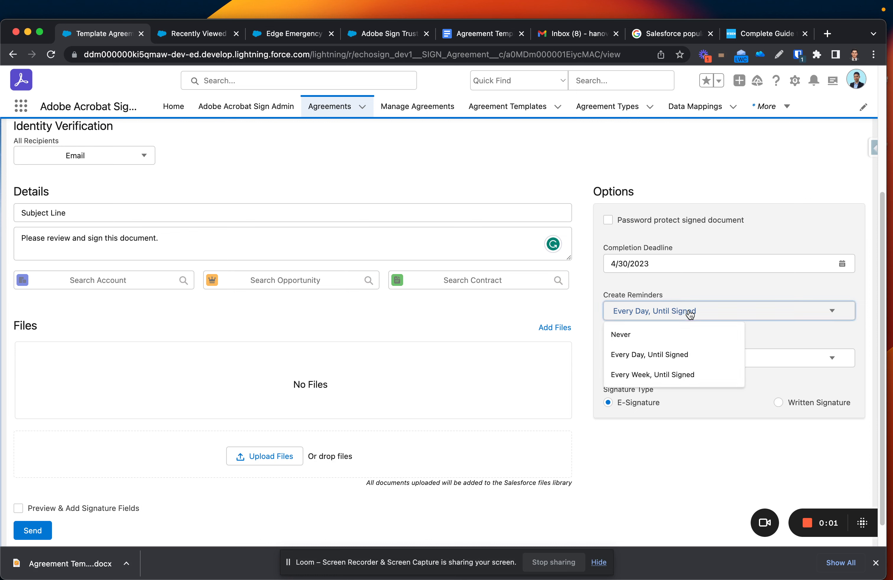
click(665, 374)
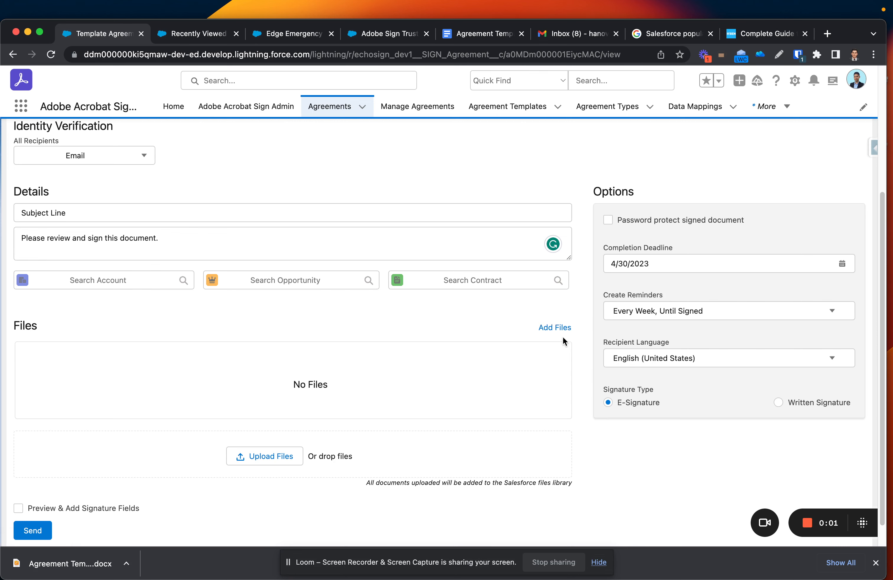
scroll(376, 439, down, 1)
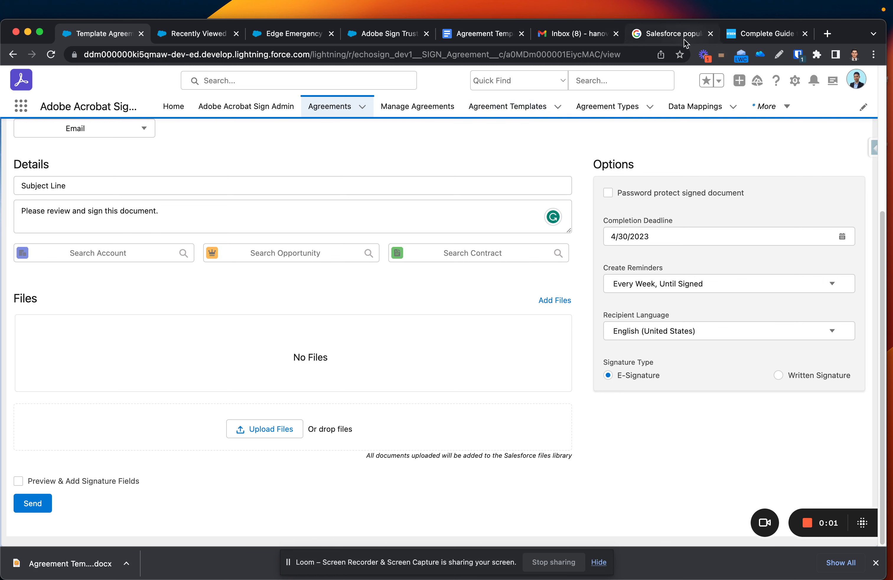
In the NDA document, add a 'Please Sign Here' line below the Phone line.
click(485, 35)
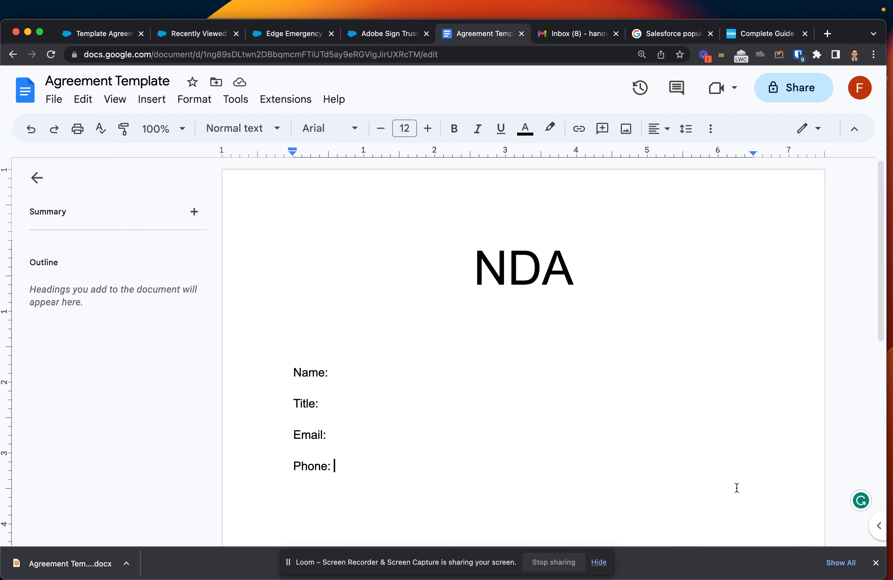
scroll(674, 442, down, 2)
scroll(657, 433, down, 4)
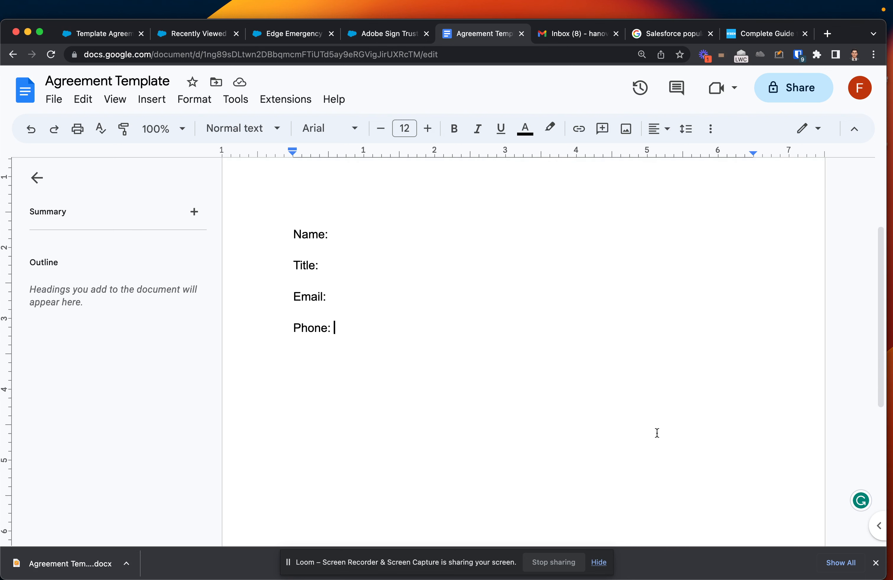
key(Return)
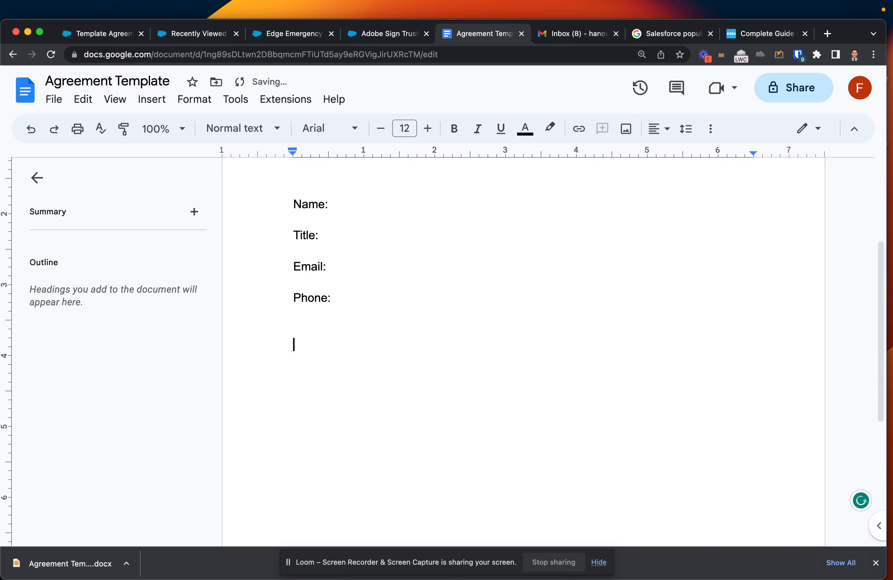
text(Please Sign H)
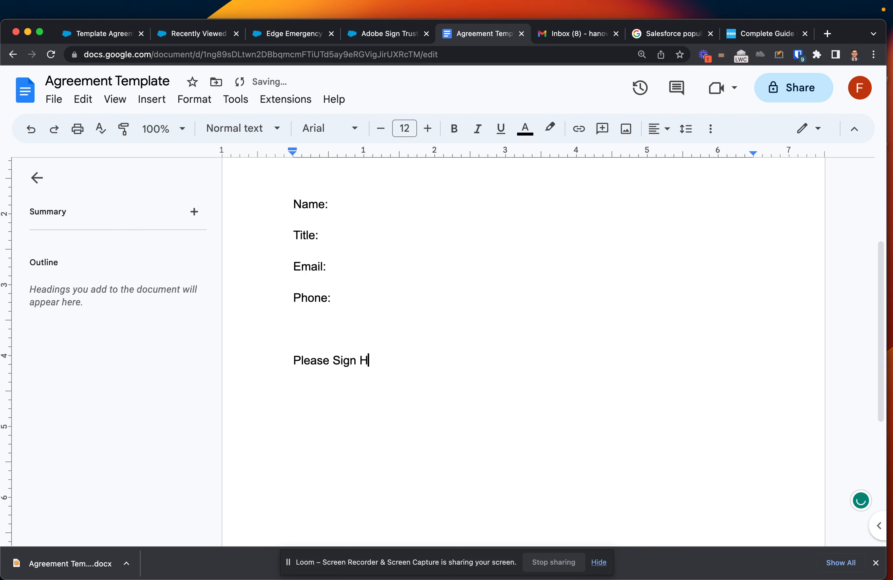
text(ere:)
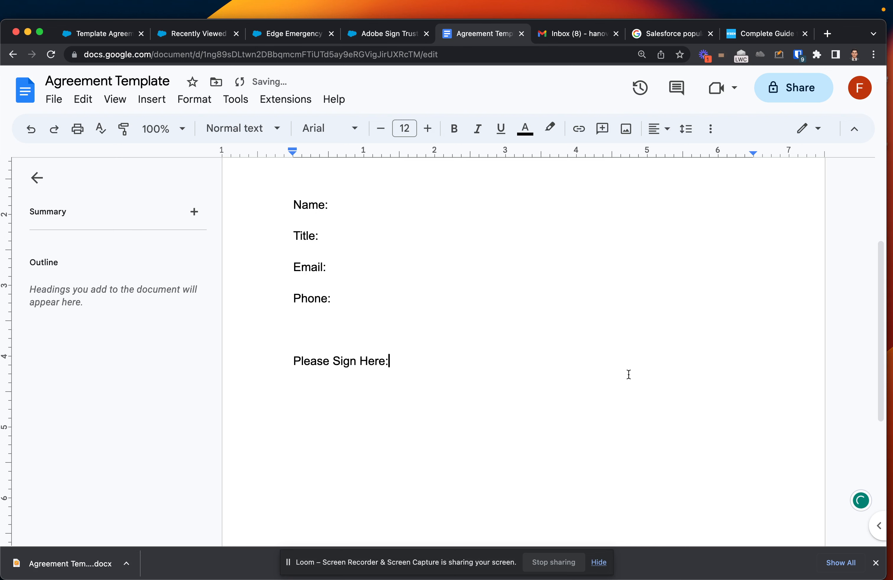
scroll(628, 373, up, 3)
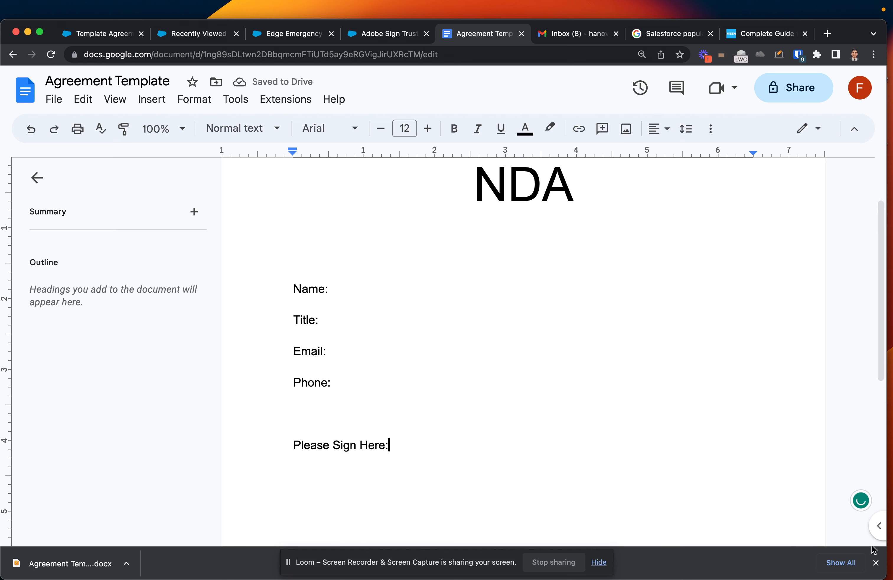
Download the NDA as a Microsoft Word (.docx) file.
click(876, 562)
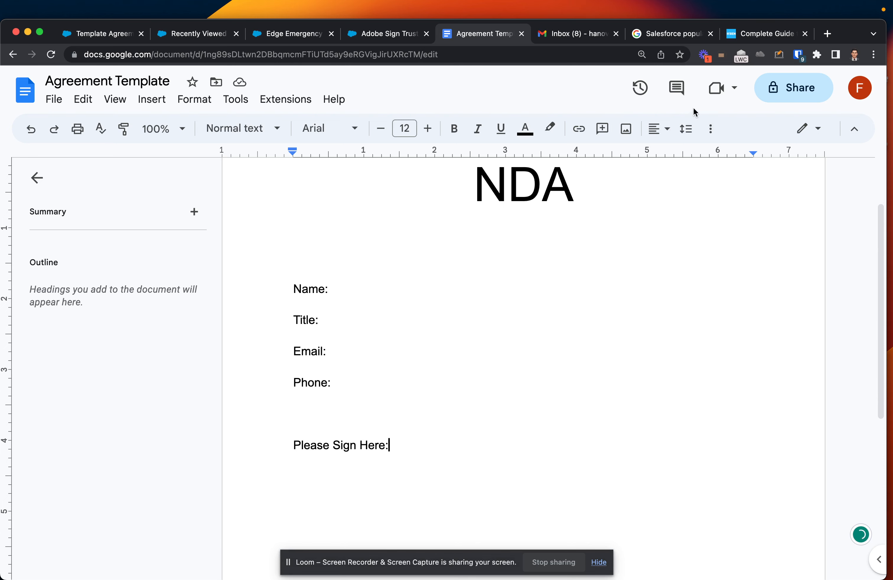
click(54, 100)
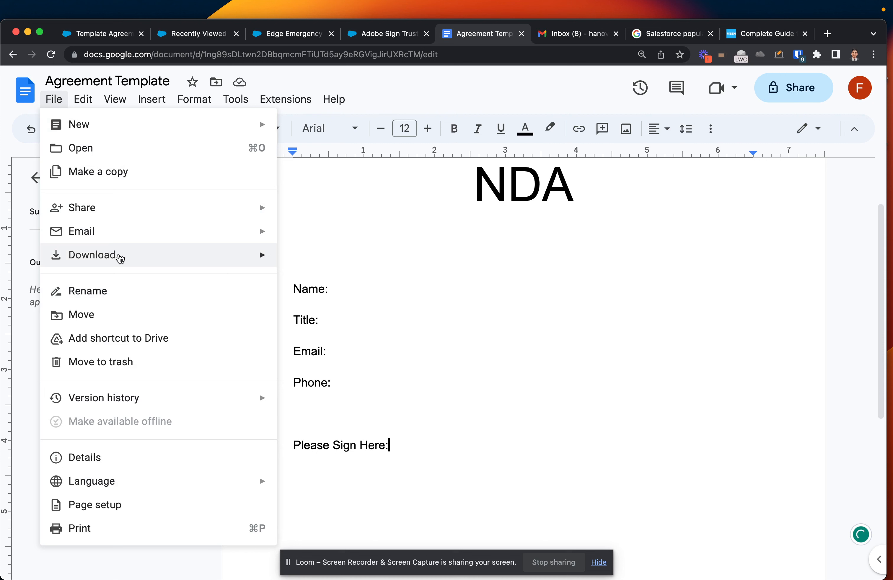
mouse_move(120, 255)
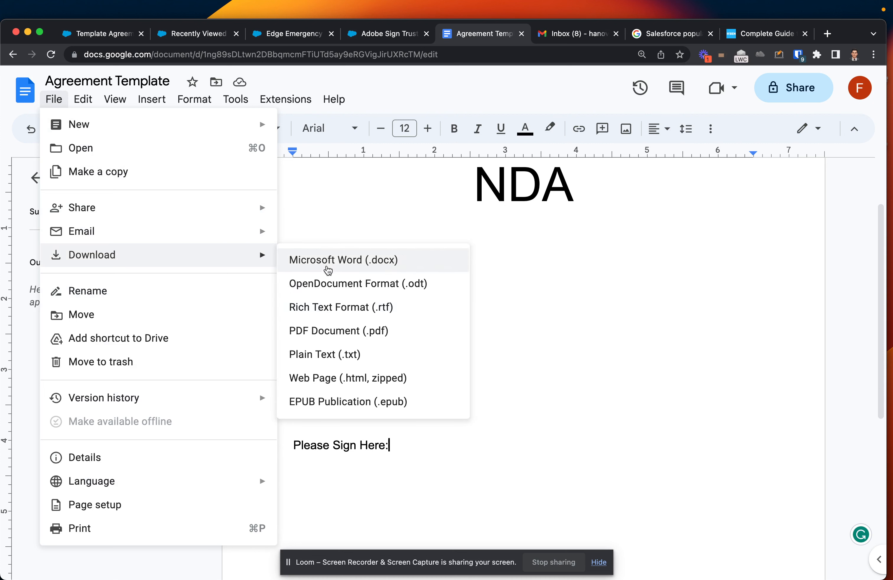
click(326, 262)
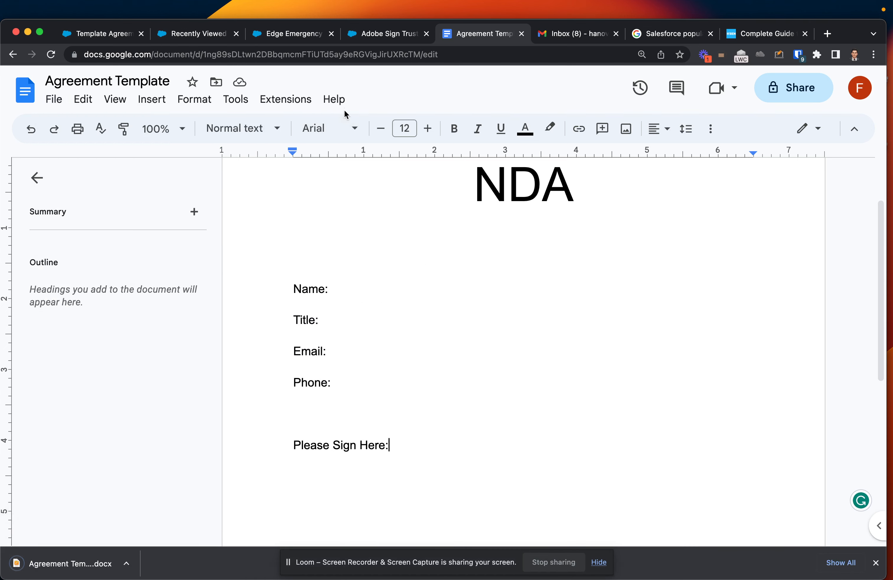
Upload the Agreement Template .docx to the agreement, tick Preview & Add Signature Fields, and continue.
click(392, 36)
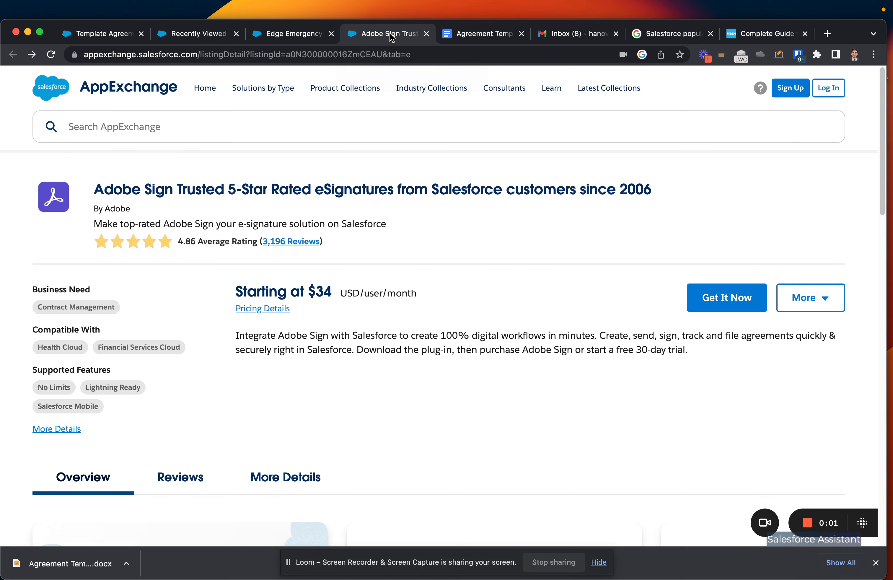
click(291, 37)
click(202, 37)
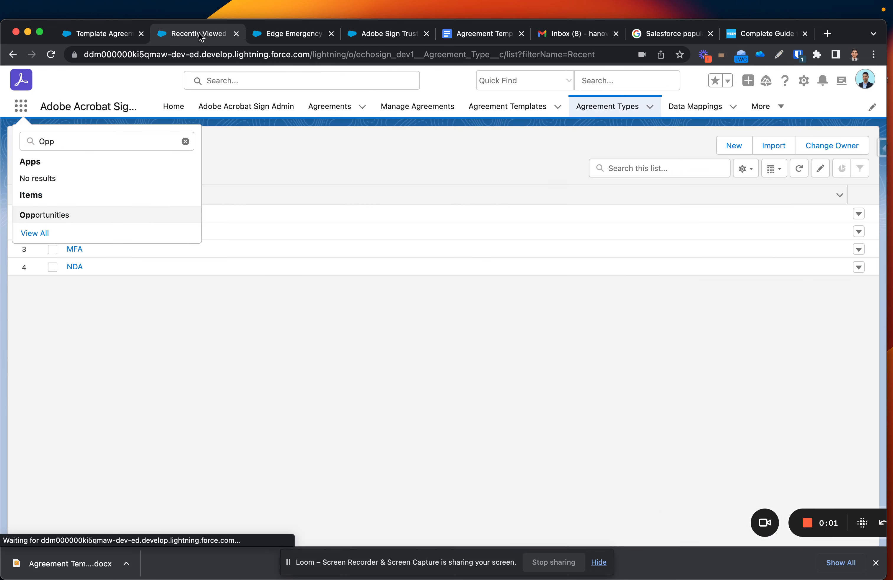
click(82, 36)
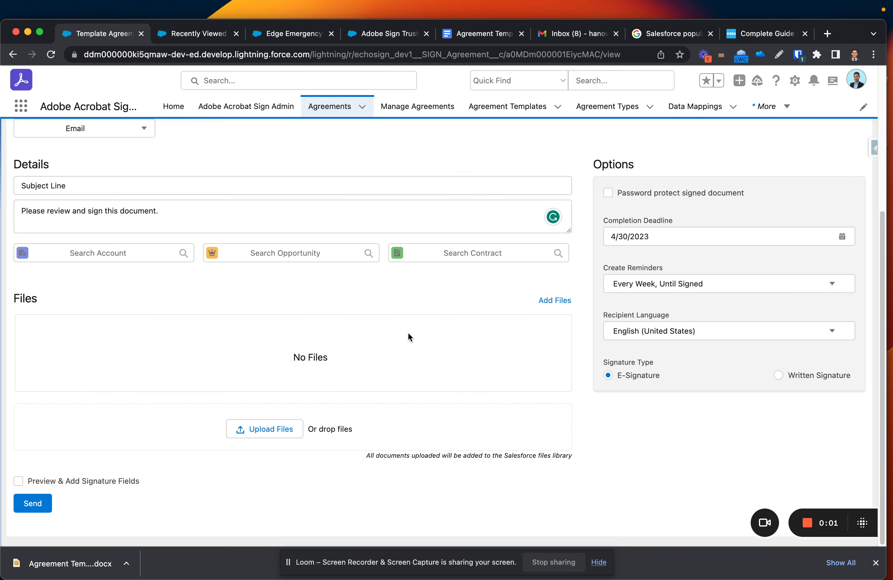
drag(81, 563, 263, 431)
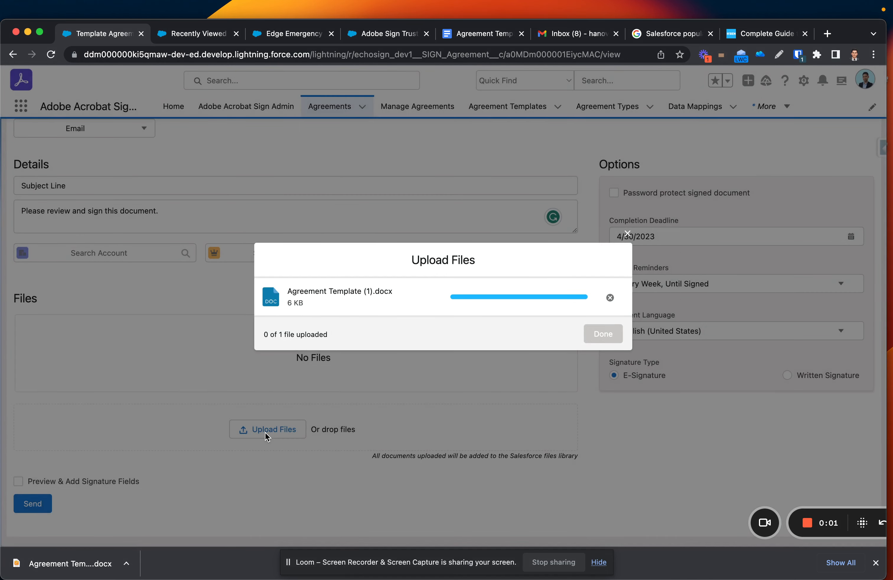
click(602, 334)
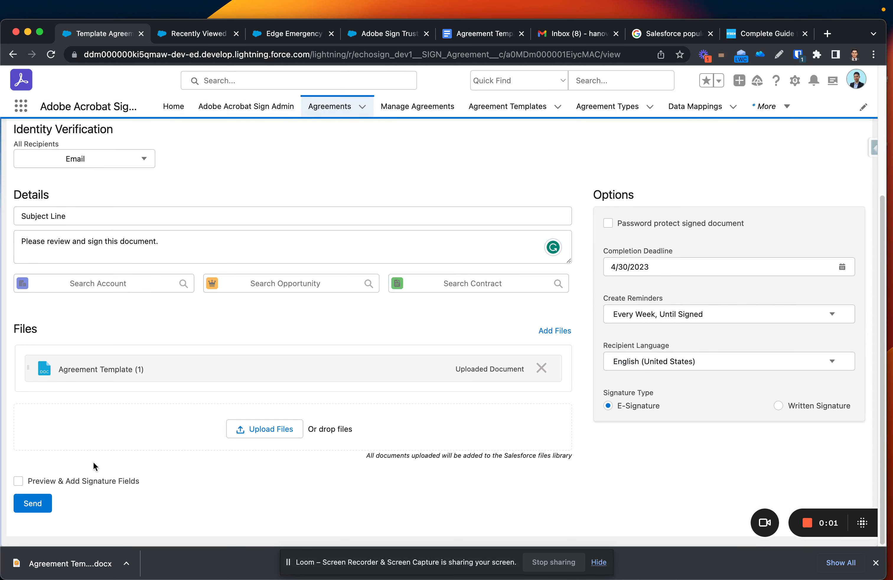
click(18, 481)
click(32, 504)
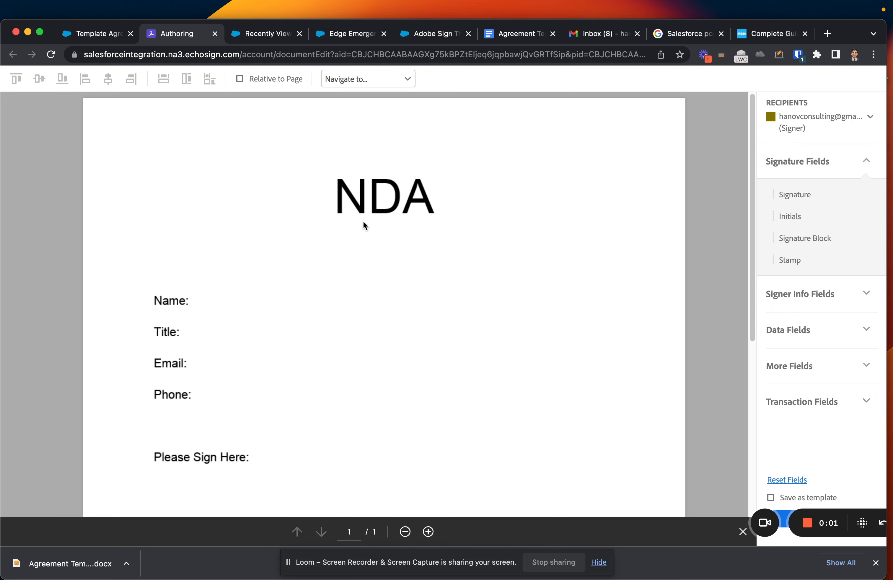
Place Full Name, Email and Title signer fields beside the NDA's Name, Email and Title lines.
drag(756, 513, 47, 548)
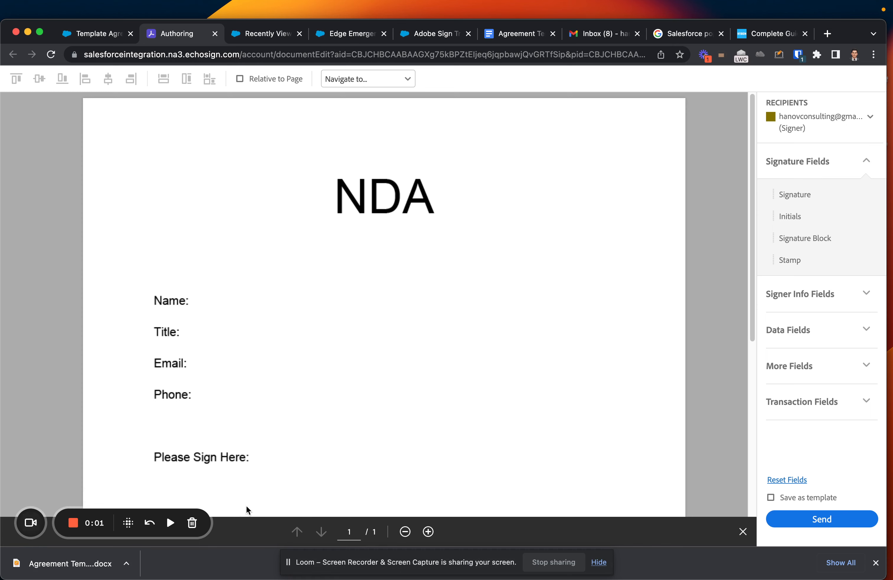
click(875, 563)
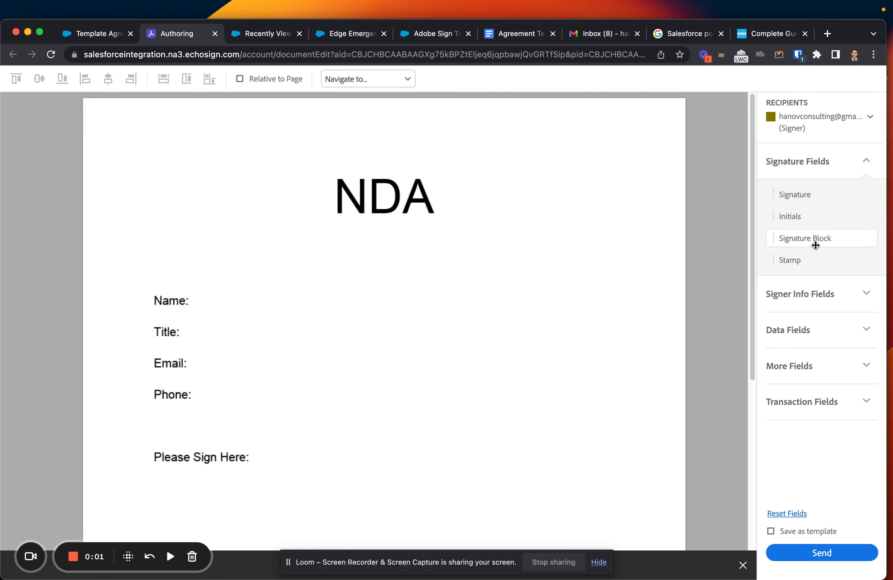
click(854, 172)
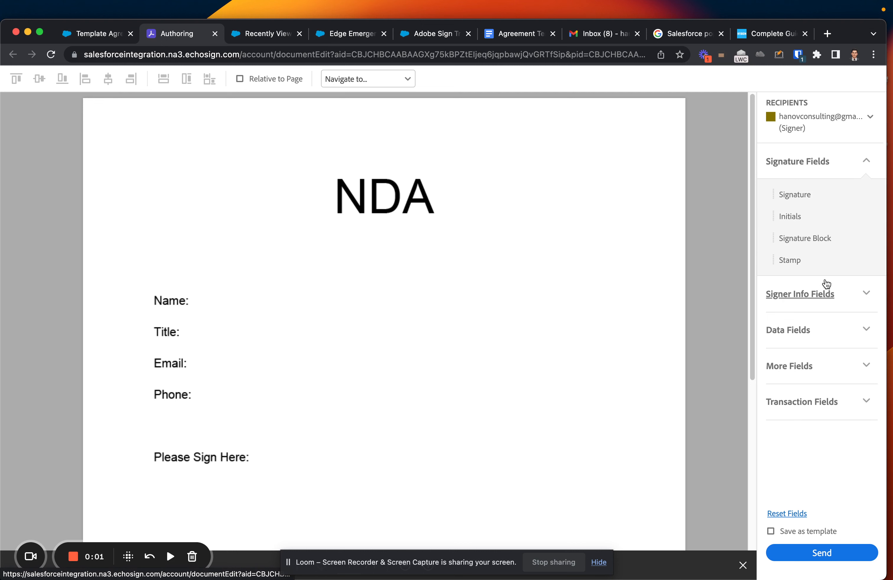
click(844, 297)
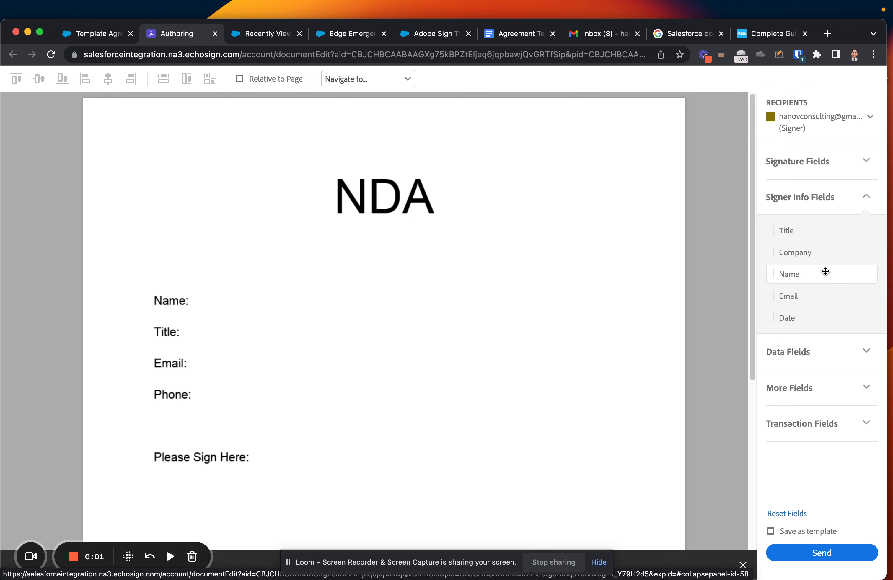
drag(825, 271, 375, 286)
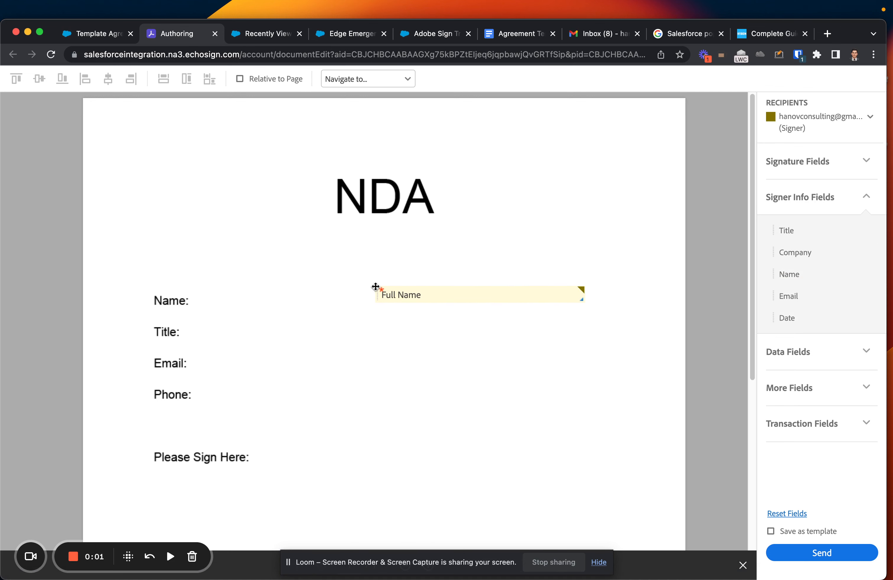
drag(825, 295, 372, 352)
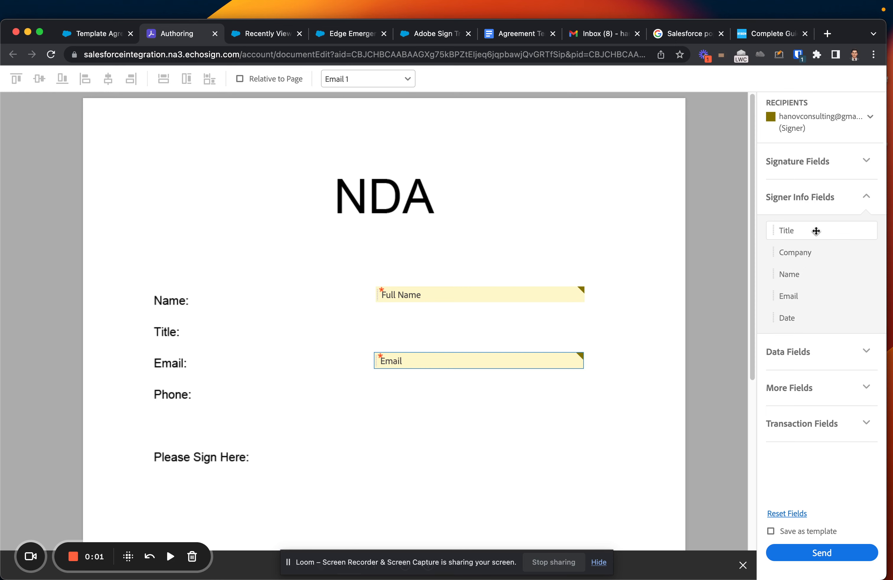
drag(815, 233, 376, 321)
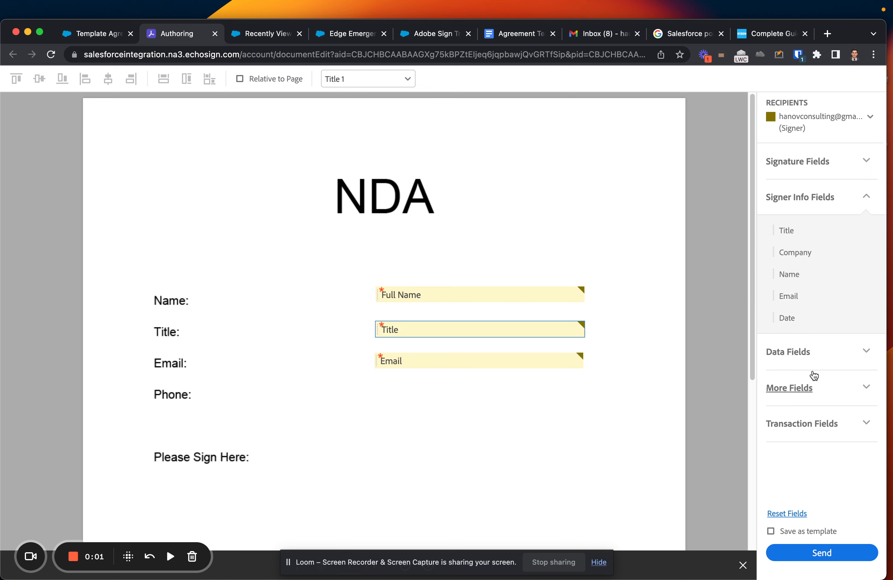
click(840, 357)
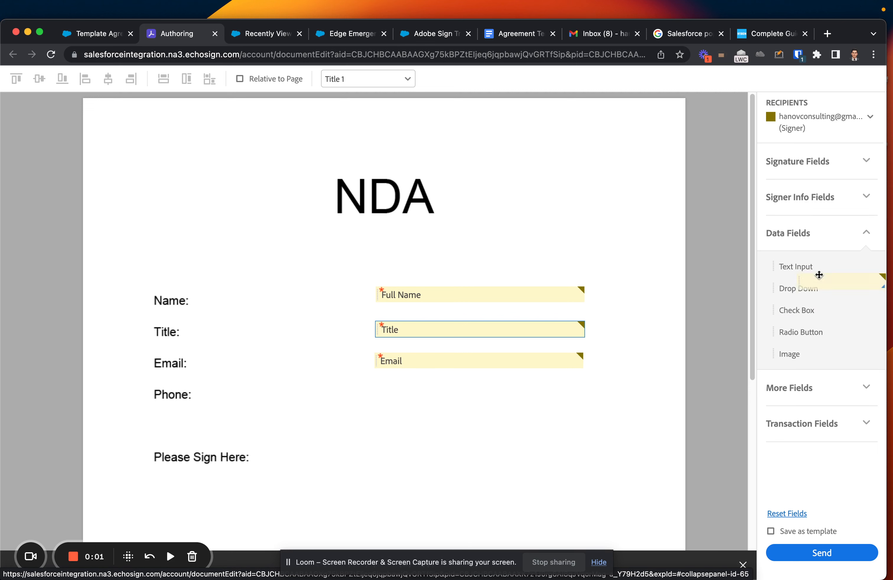
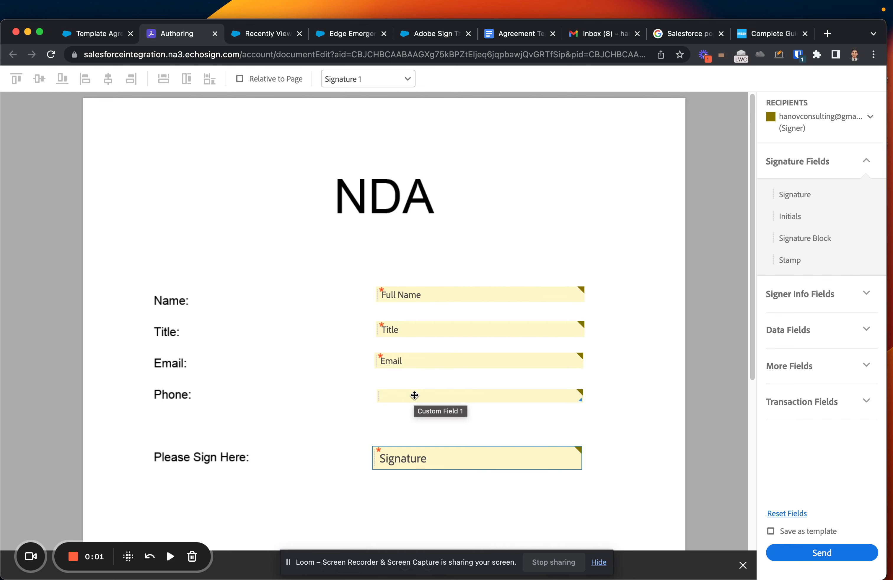
Make the NDA's Phone field (Custom Field 1) a read-only text input.
click(409, 395)
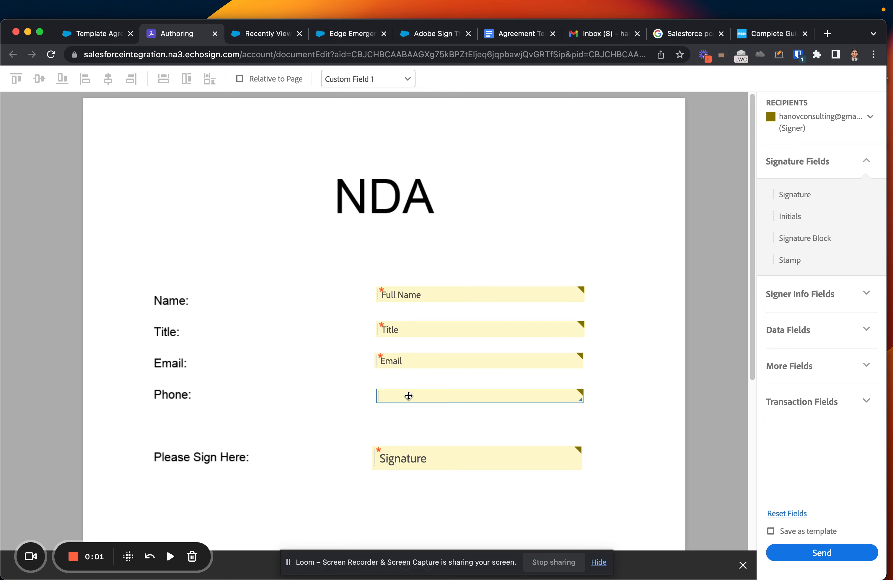
click(273, 287)
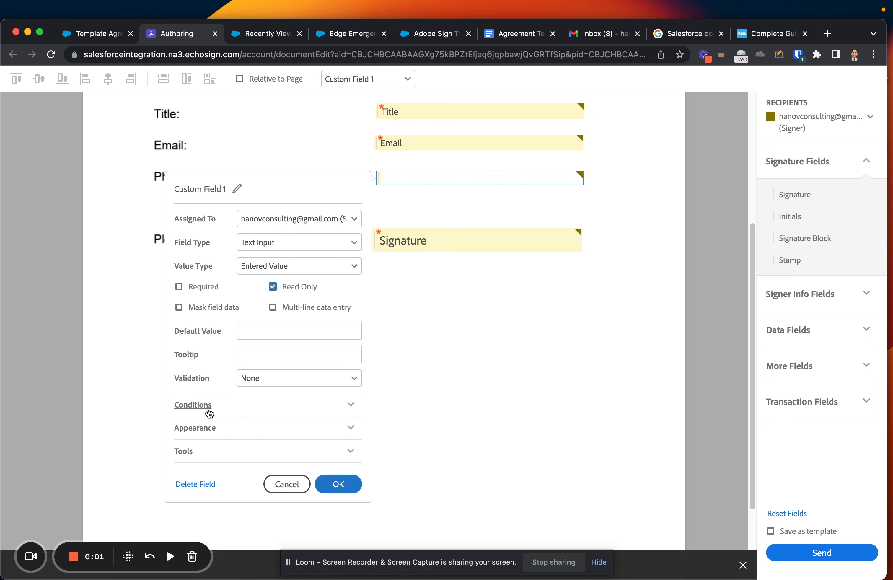
Review the Phone field's Appearance and Tools settings, then close its properties and return to the NDA's top.
click(229, 430)
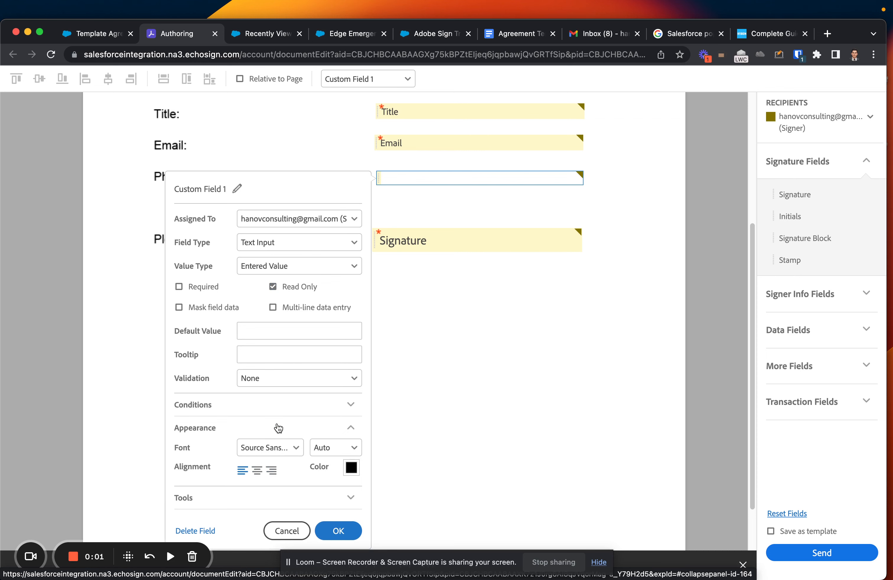
click(271, 496)
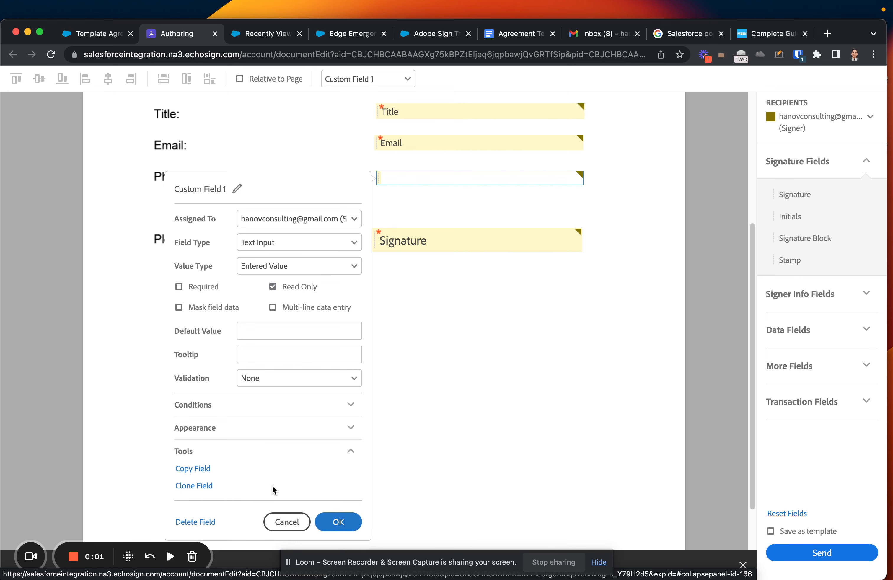
click(304, 452)
scroll(309, 421, up, 3)
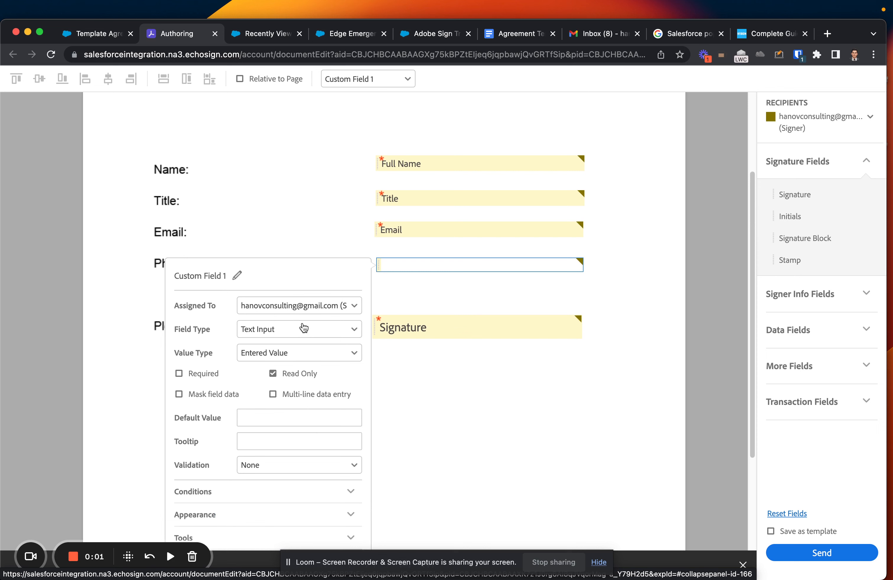
scroll(377, 335, down, 2)
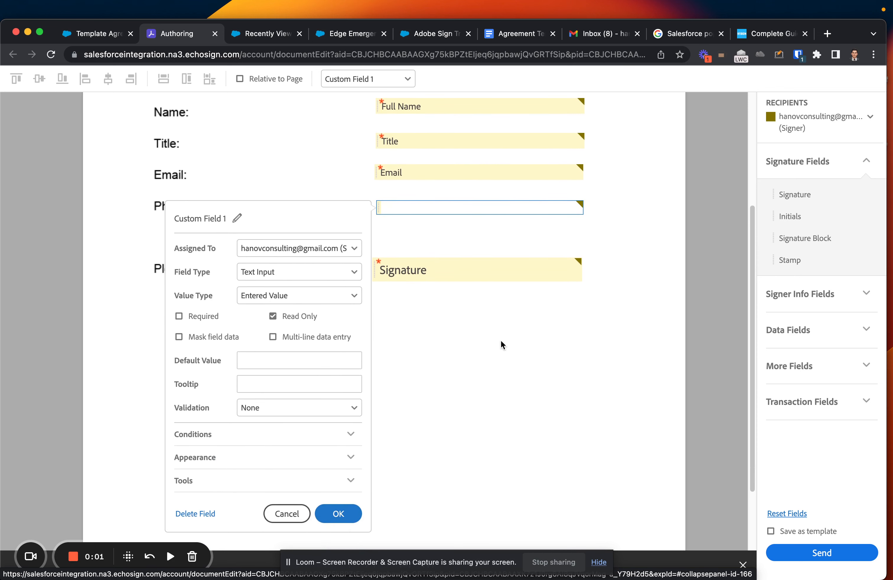
click(663, 243)
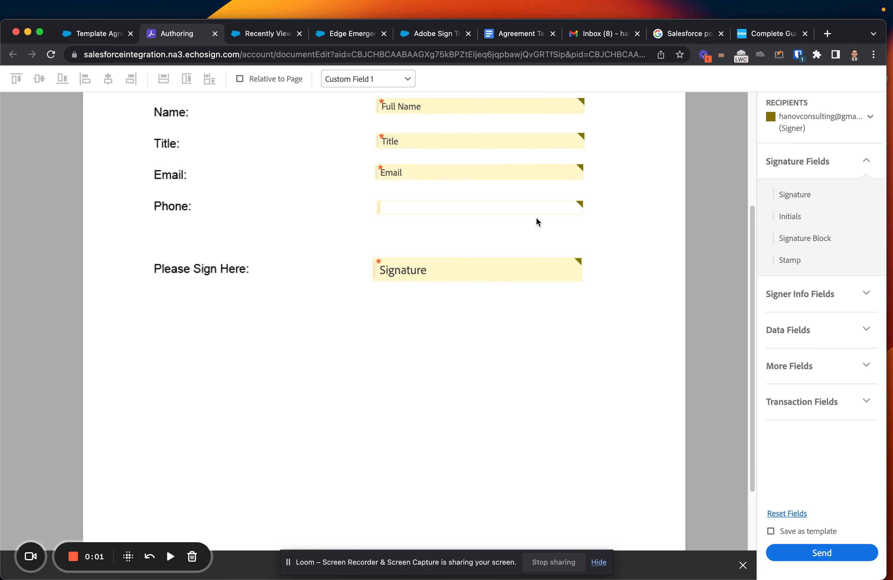
scroll(538, 218, up, 5)
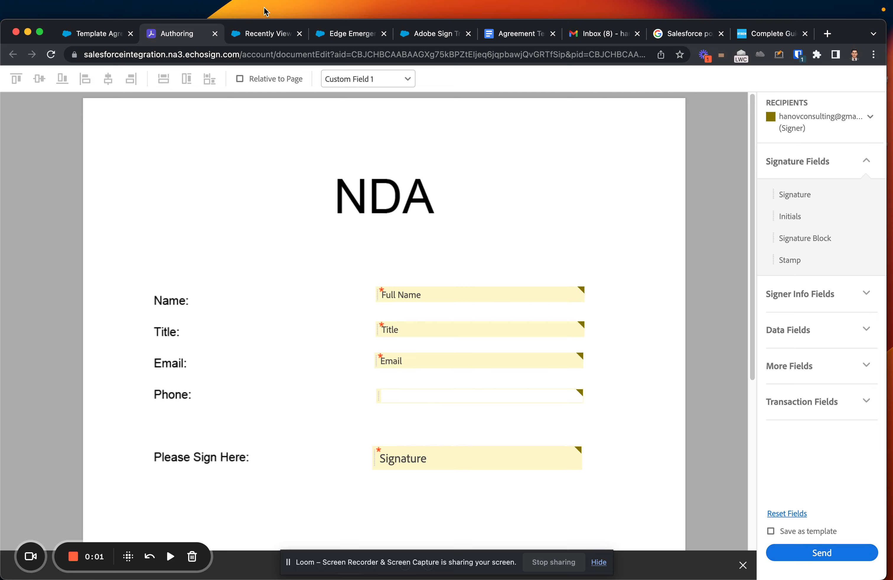
Open the Salesforce Agreements list from Opportunities in a new tab.
click(106, 36)
click(245, 36)
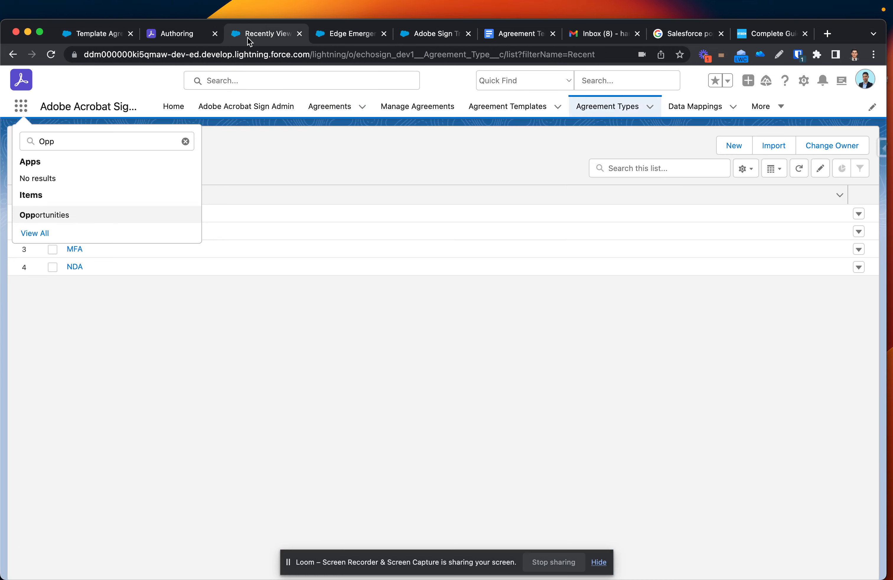
super+click(54, 215)
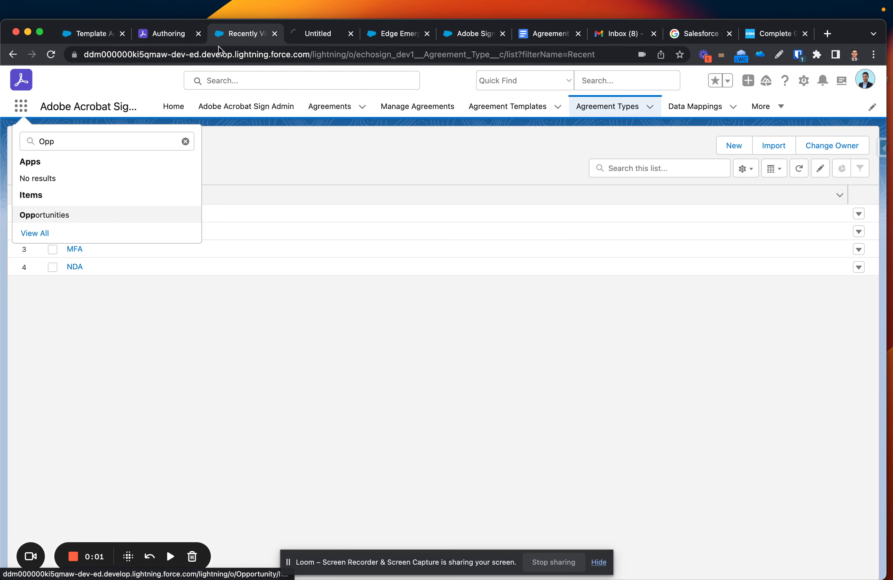
drag(322, 35, 235, 34)
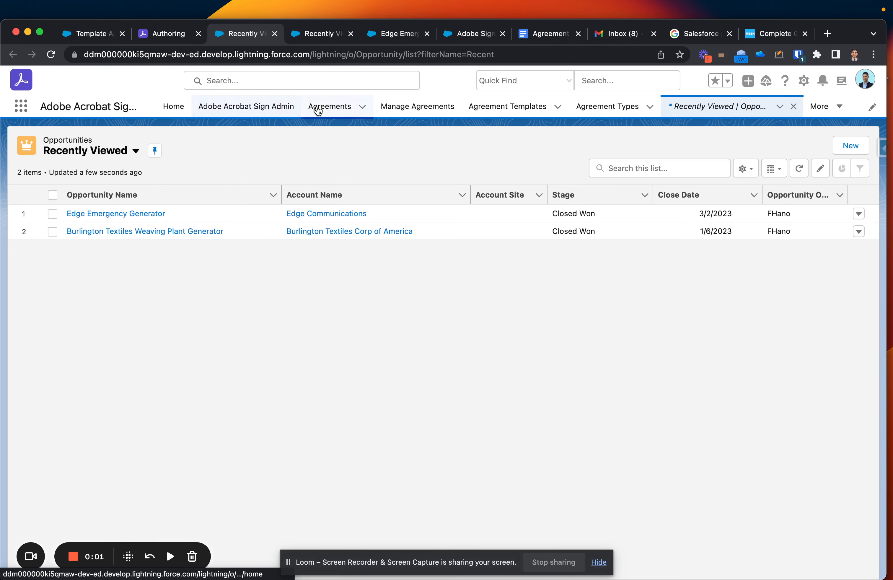
click(318, 109)
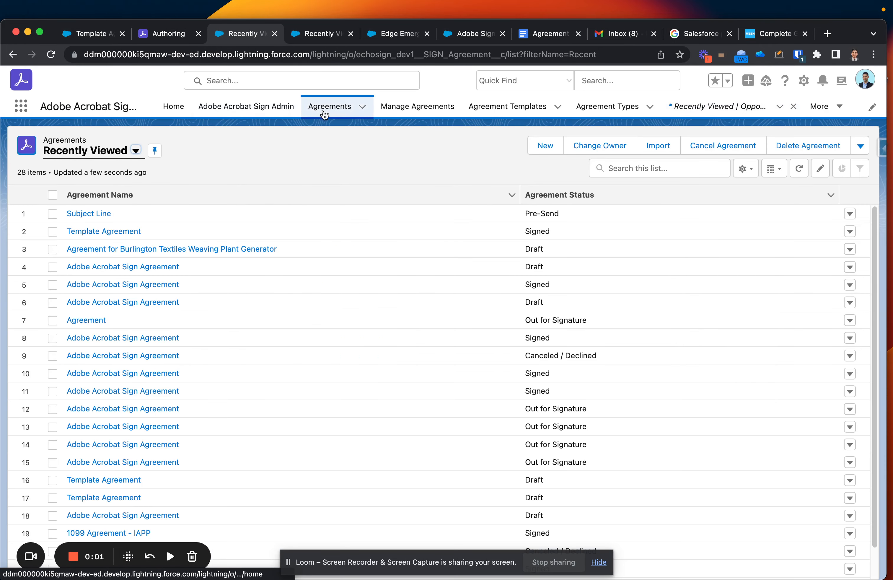
Confirm the Subject Line agreement shows Pre-Send, then return to the NDA authoring page.
scroll(548, 209, up, 5)
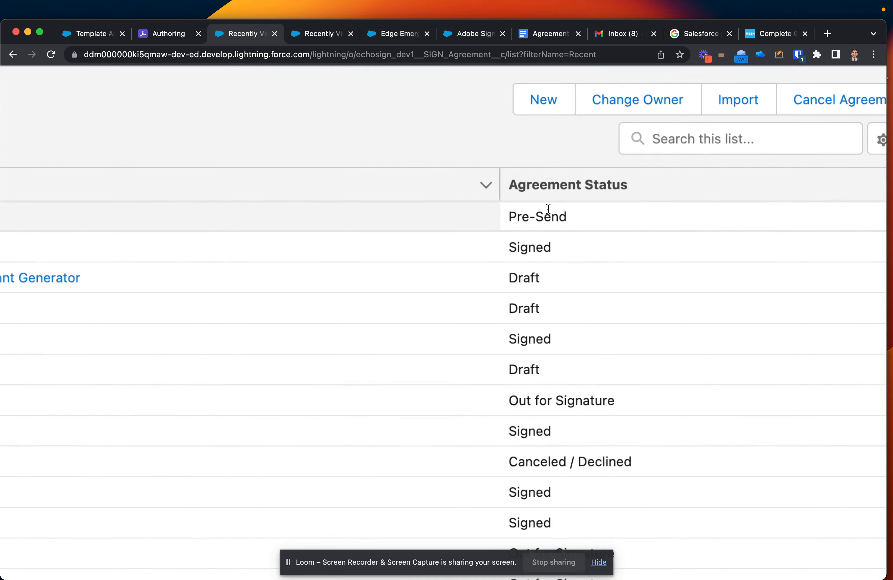
scroll(549, 209, down, 5)
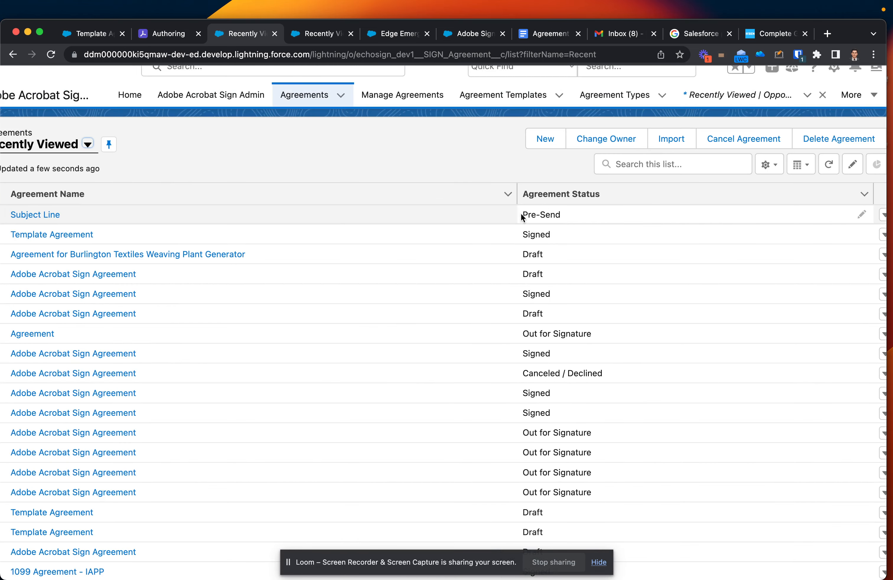
scroll(522, 215, down, 2)
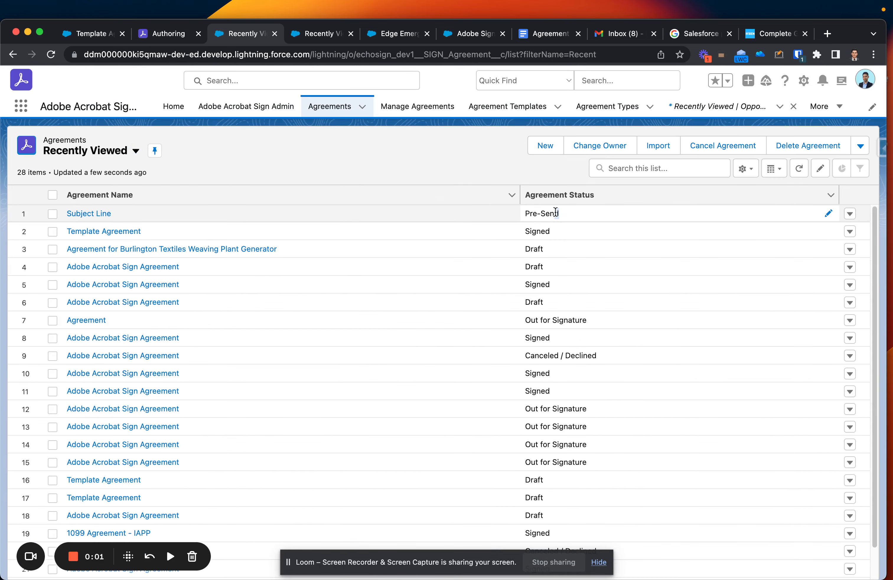
drag(560, 214, 508, 214)
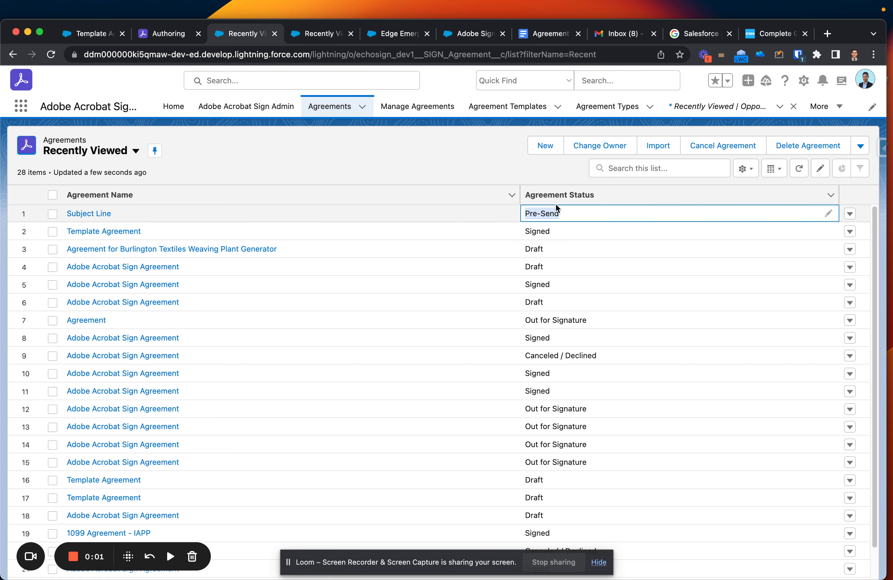
click(778, 55)
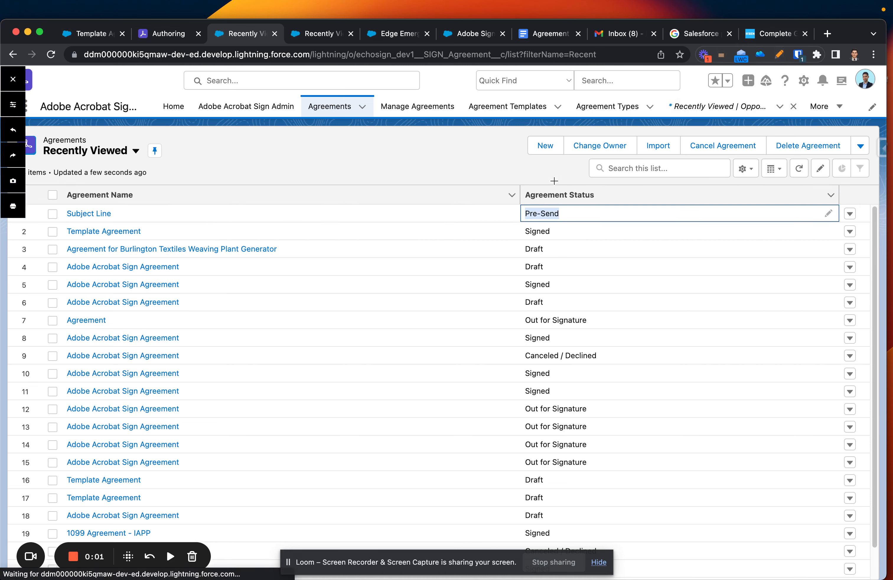
mouse_move(538, 191)
mouse_down()
mouse_move(490, 199)
mouse_move(585, 224)
mouse_move(557, 193)
mouse_up()
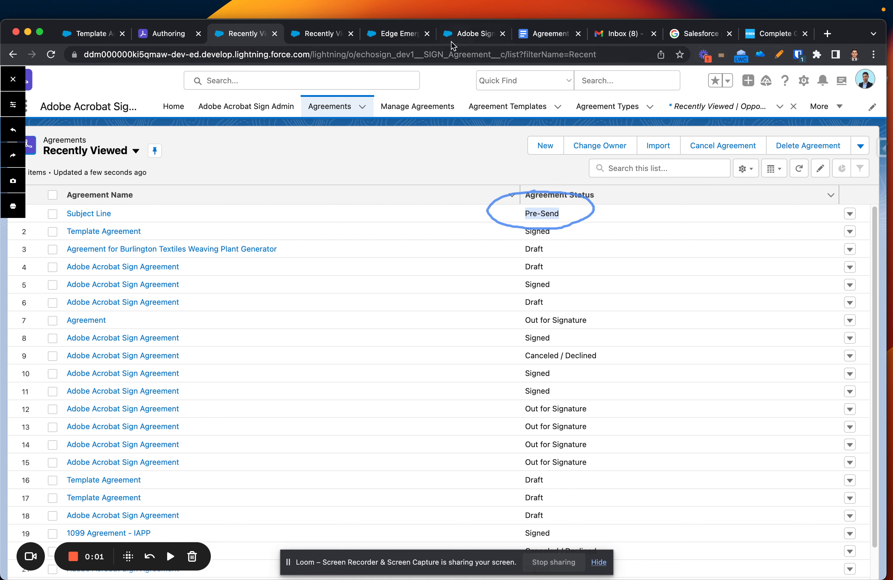
click(312, 37)
click(384, 34)
click(162, 37)
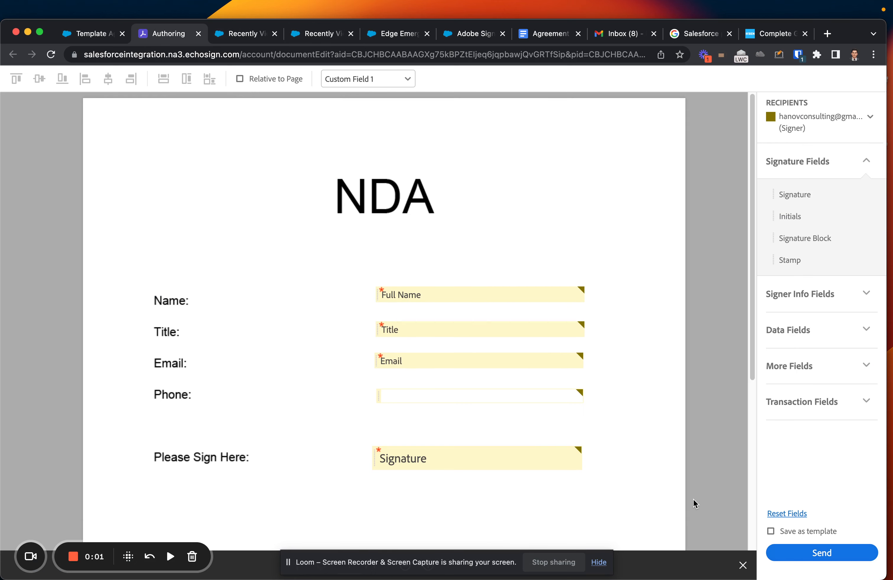
Send the Subject Line NDA to the signer for signature.
click(806, 553)
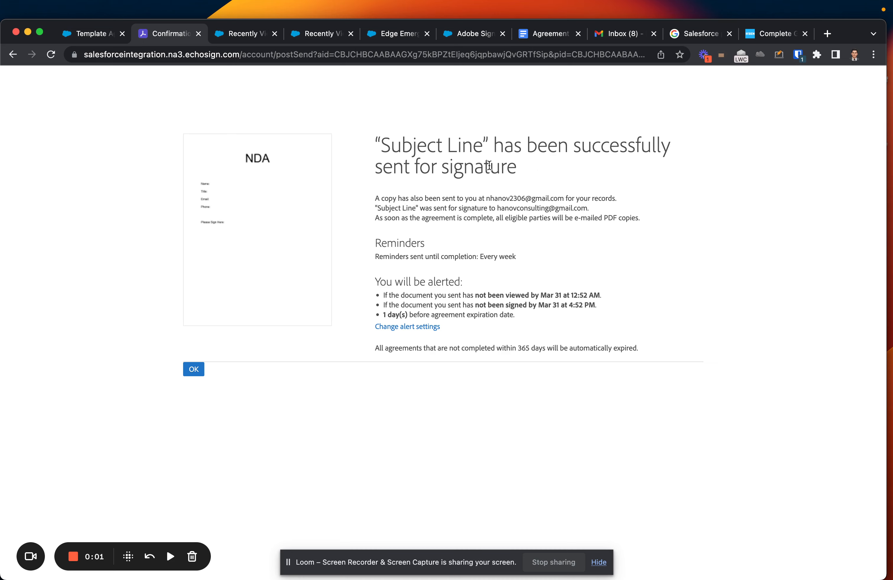
Refresh the Salesforce Agreements list and confirm Subject Line now reads Out for Signature.
click(228, 34)
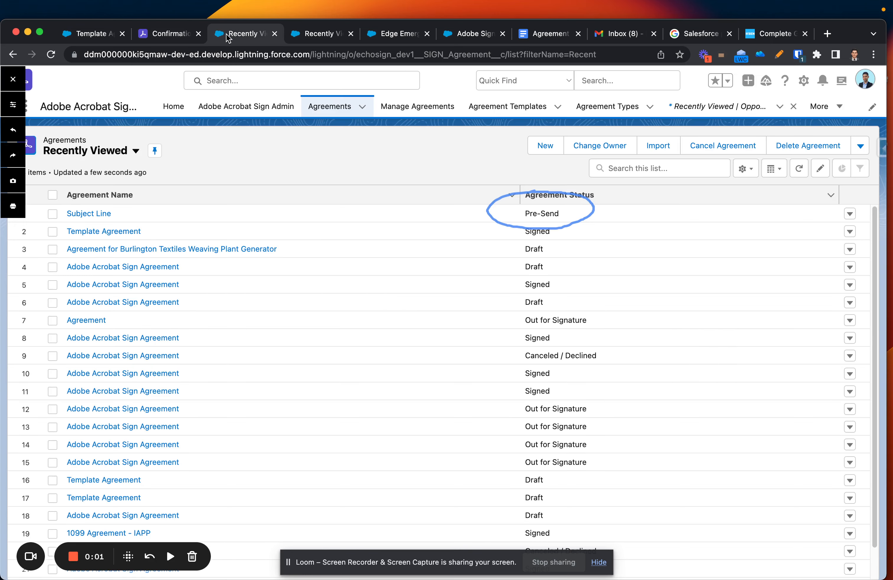
click(52, 54)
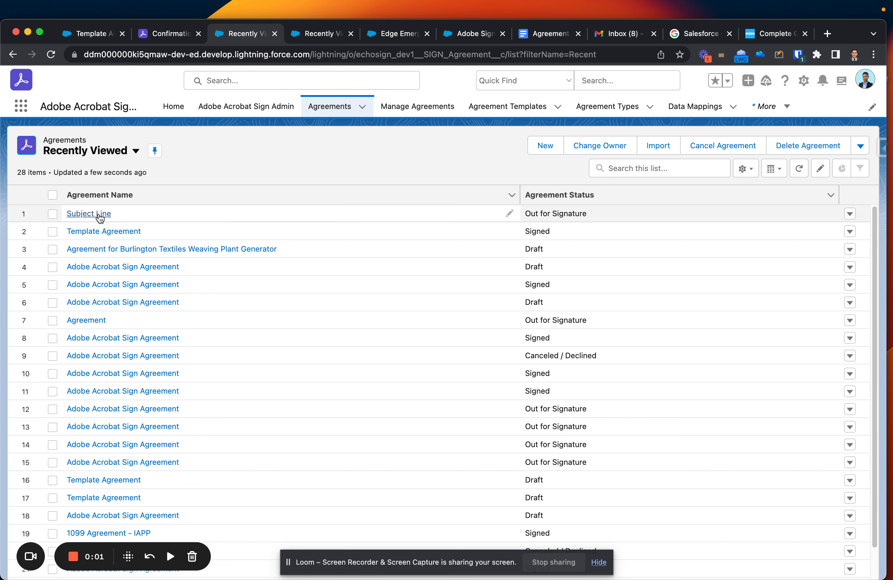
drag(524, 213, 597, 217)
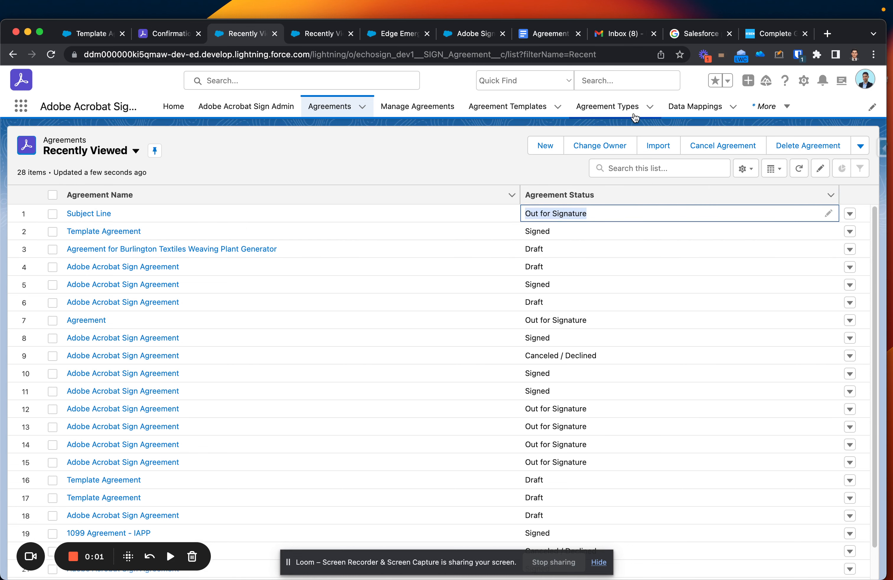
Refresh Gmail and open the 'Signature requested on Subject Line' email.
click(621, 36)
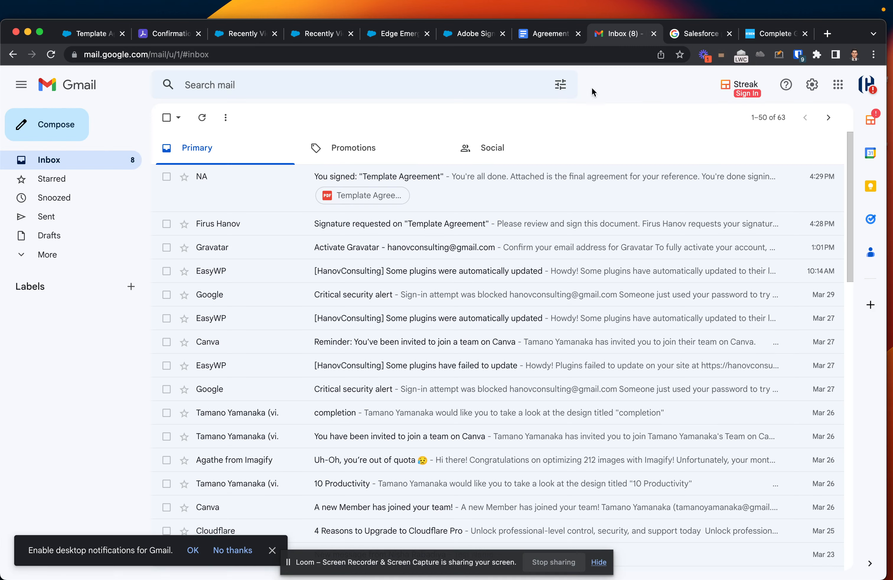
click(51, 55)
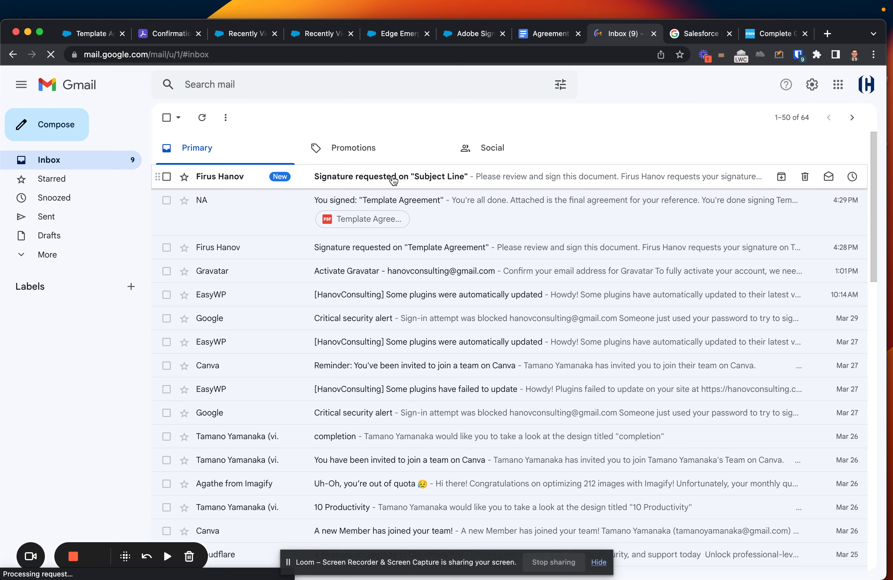
click(402, 176)
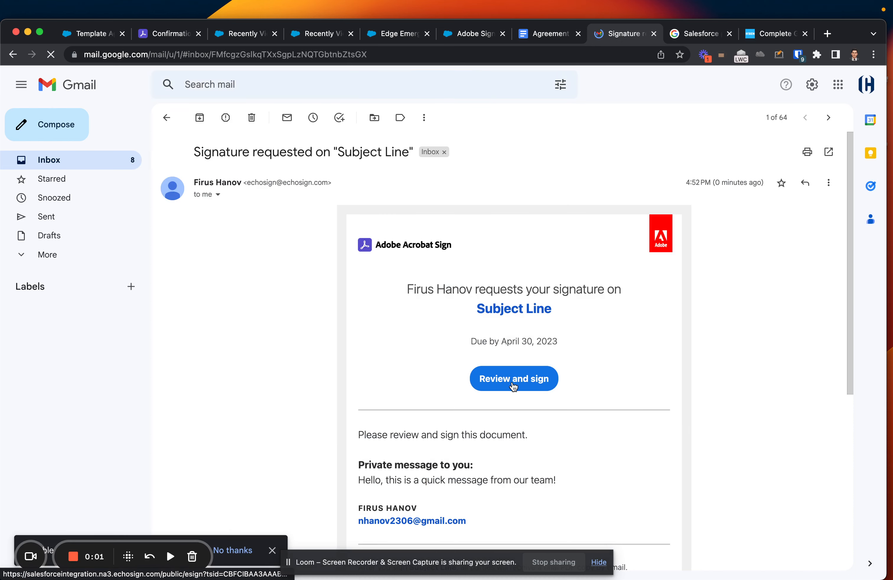
Read the email and bring up the link options for its Review and sign button.
scroll(511, 379, down, 2)
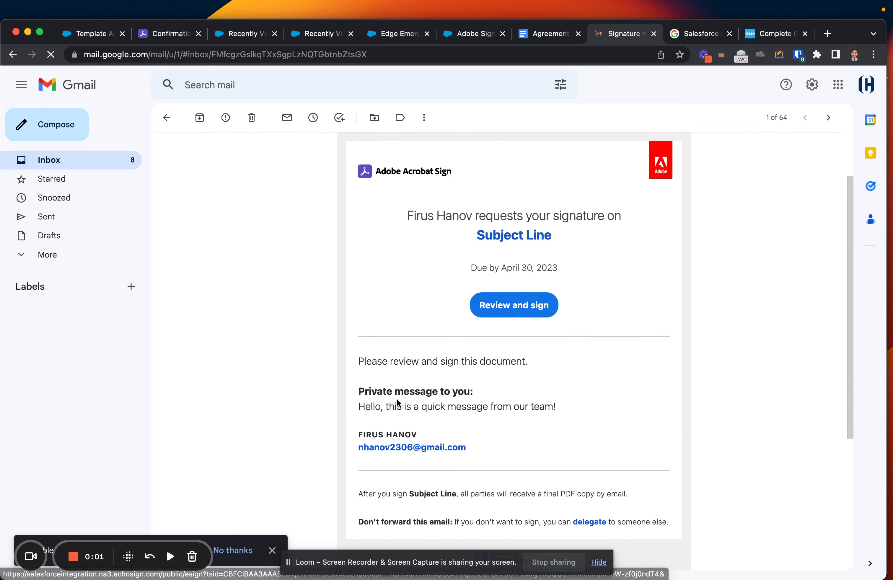
drag(360, 391, 524, 406)
scroll(559, 414, up, 2)
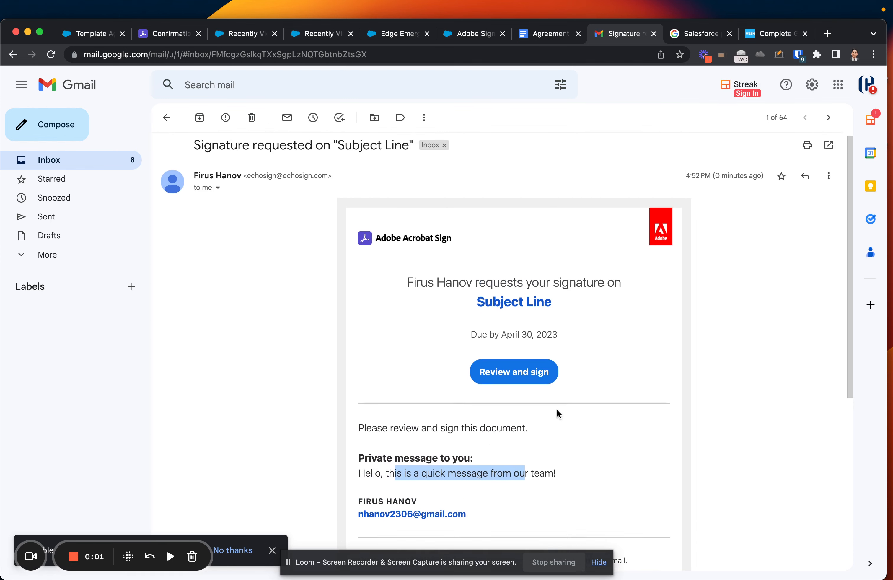
scroll(523, 379, down, 5)
scroll(530, 383, down, 3)
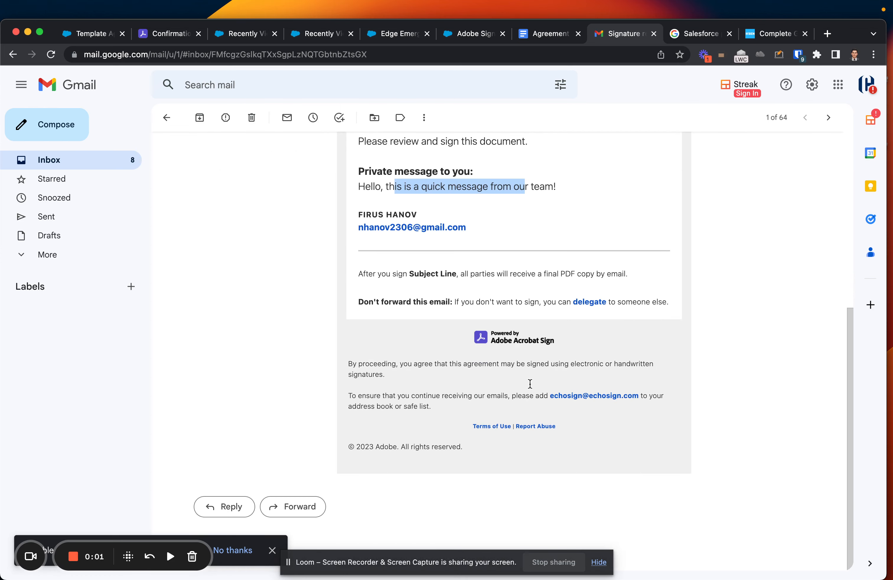
scroll(486, 283, up, 5)
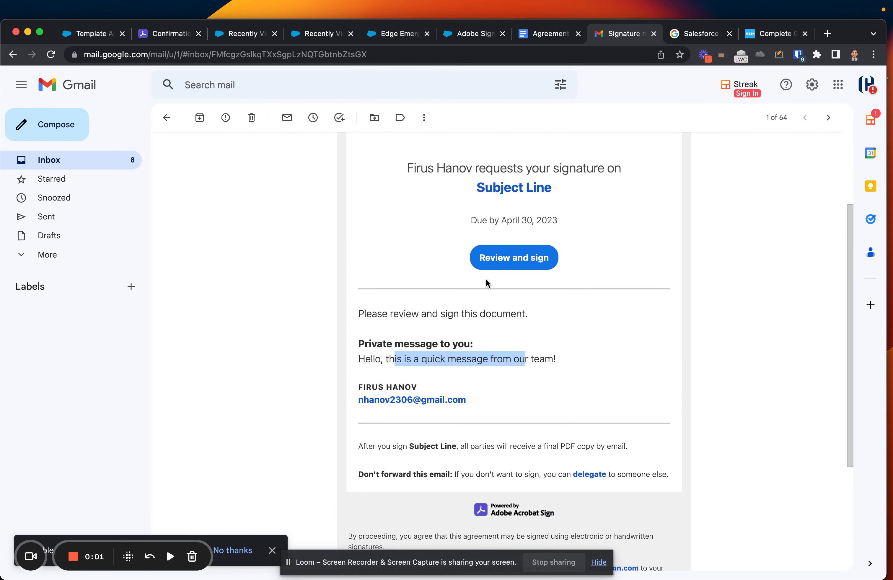
scroll(484, 408, up, 2)
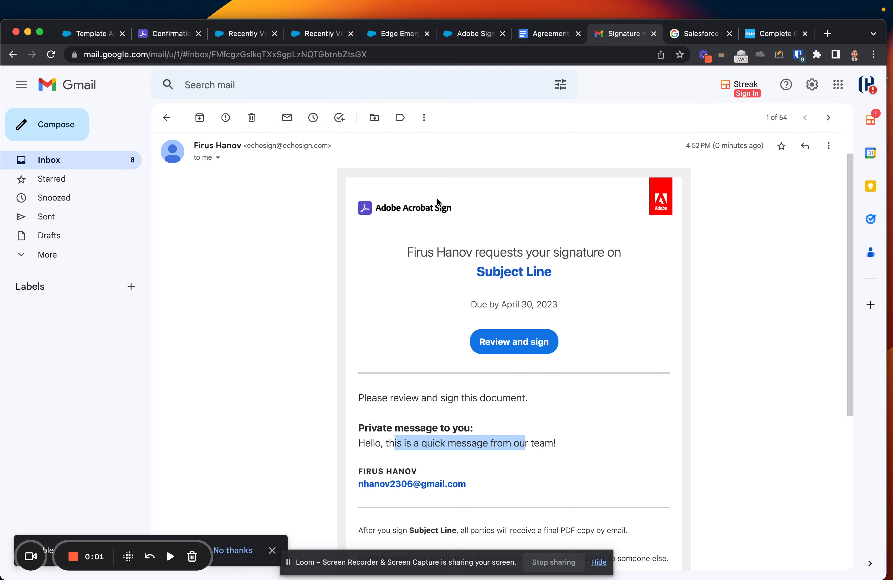
right_click(501, 339)
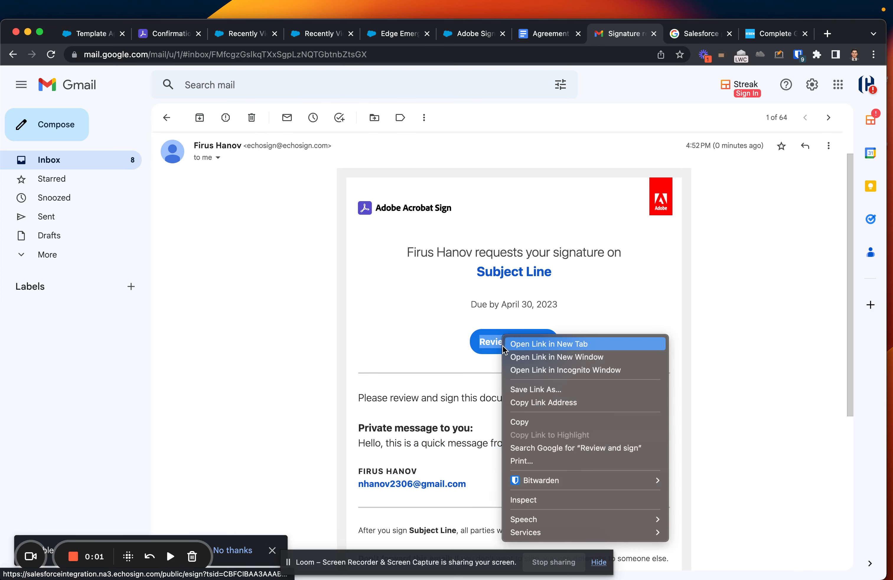
Open the signing link in an incognito window, accept the terms and dismiss the sender's message.
click(587, 370)
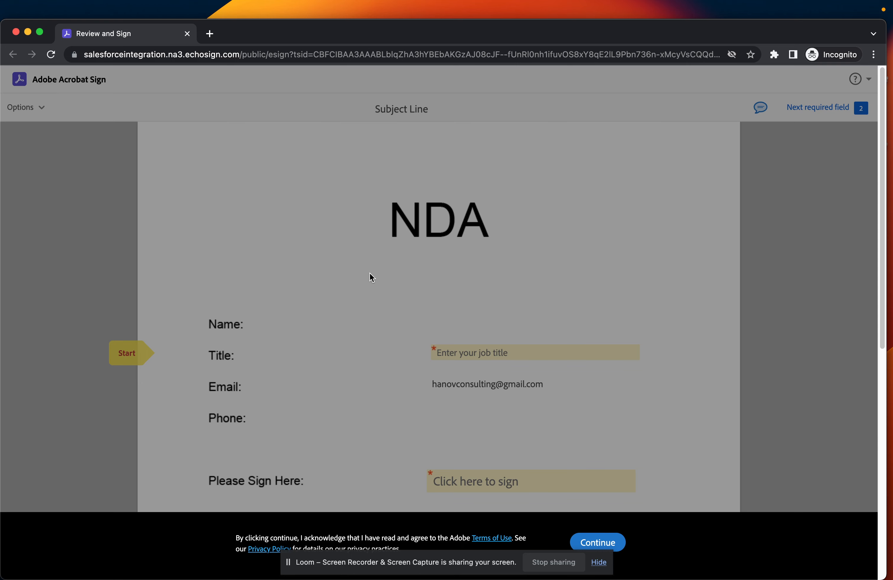
scroll(451, 229, down, 3)
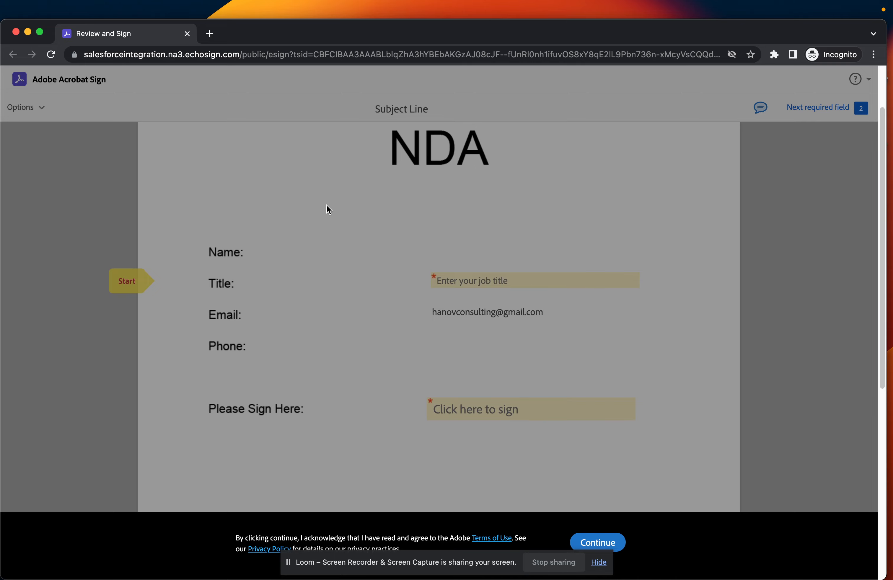
scroll(329, 209, up, 3)
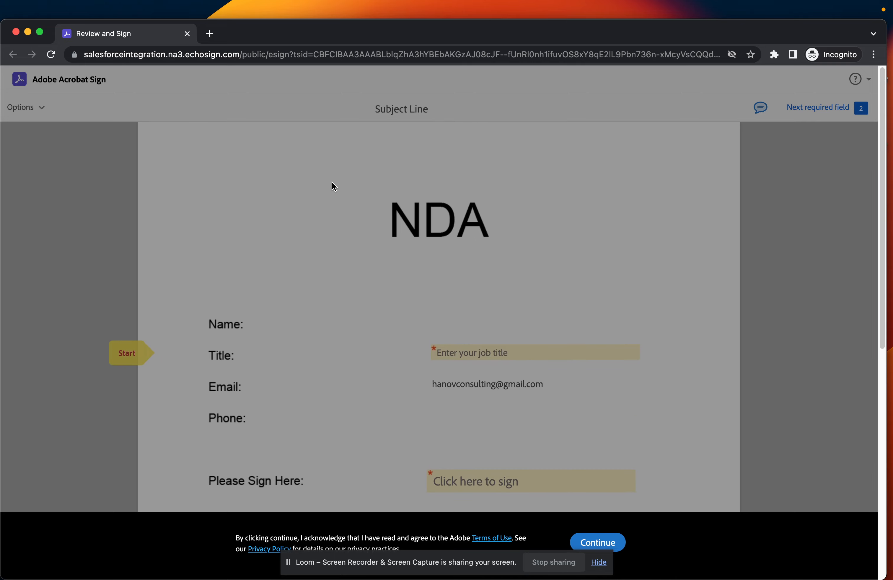
click(586, 544)
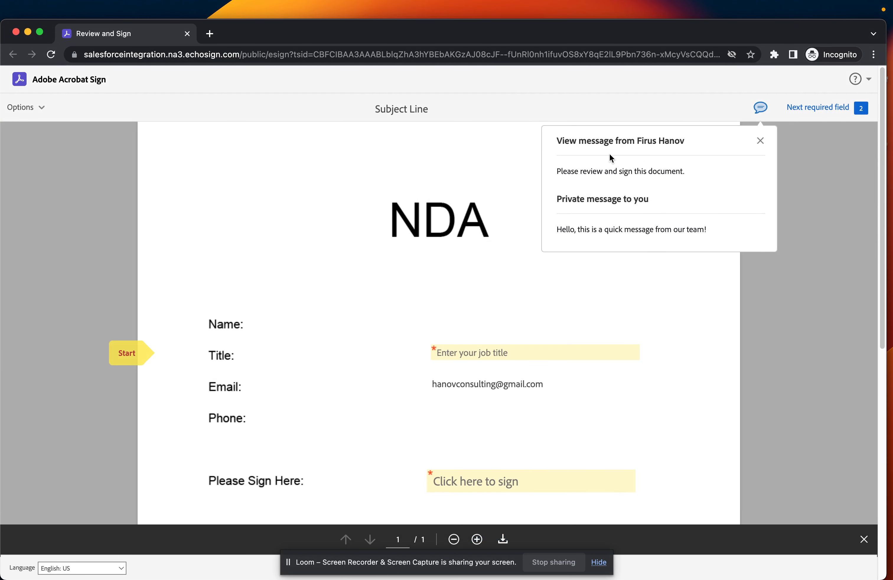
click(760, 142)
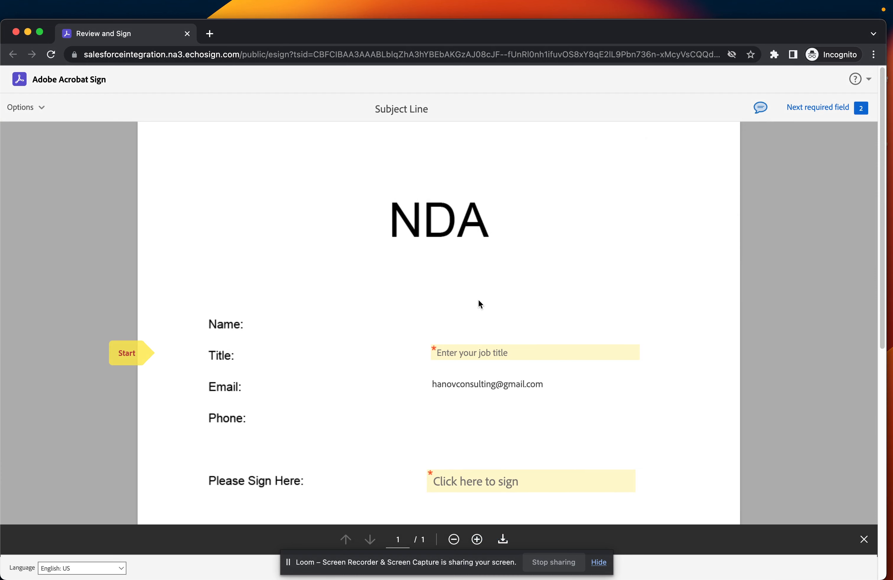
Fill the NDA's Title field with CEO and open the signature entry window.
click(525, 349)
text(CEO)
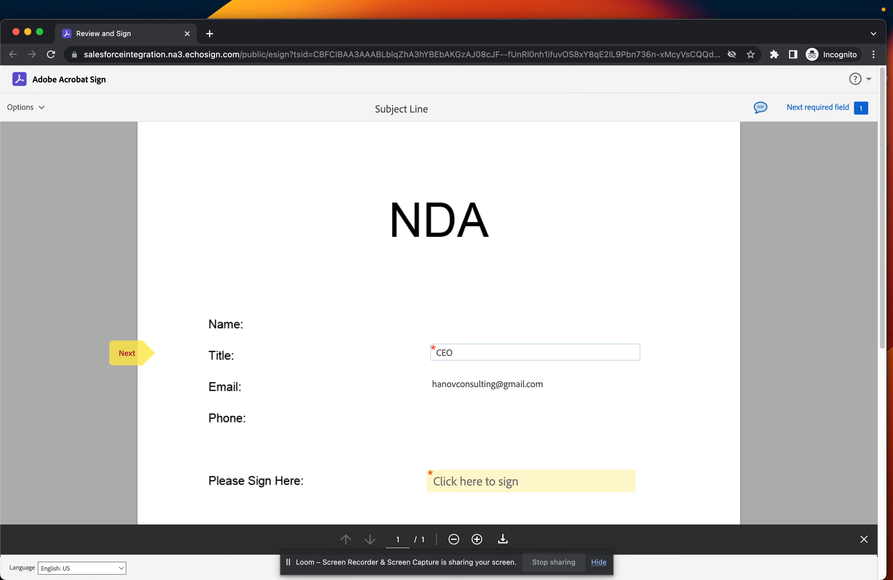
click(498, 383)
scroll(371, 395, down, 3)
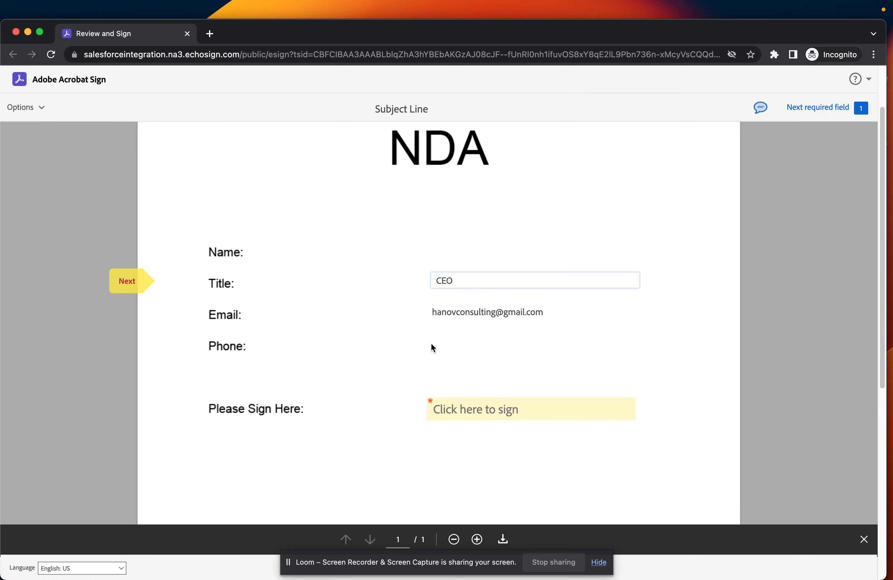
drag(439, 356, 464, 350)
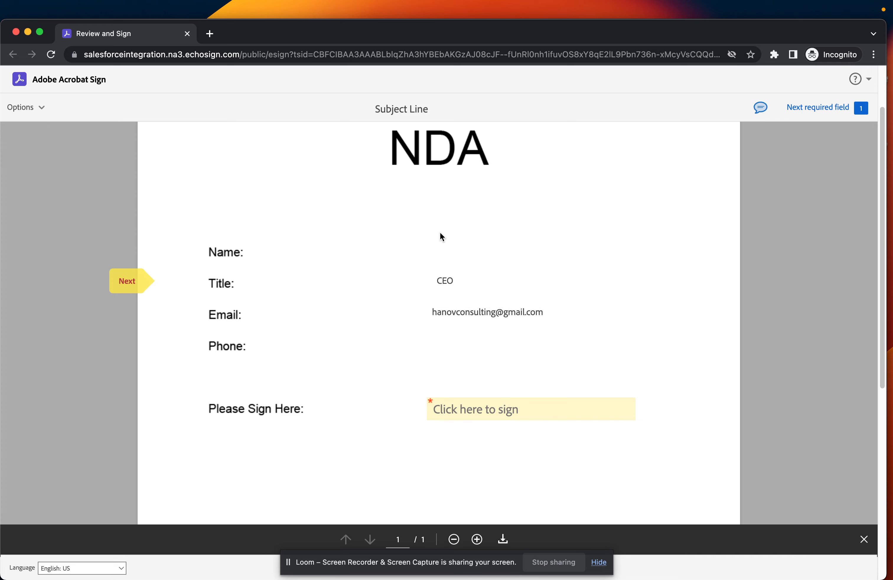
scroll(454, 358, down, 5)
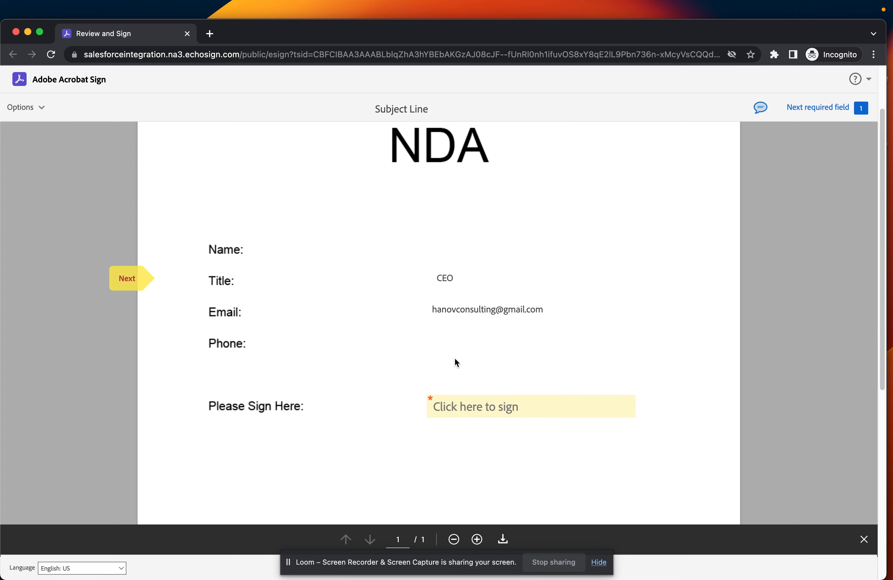
scroll(453, 357, up, 4)
click(469, 399)
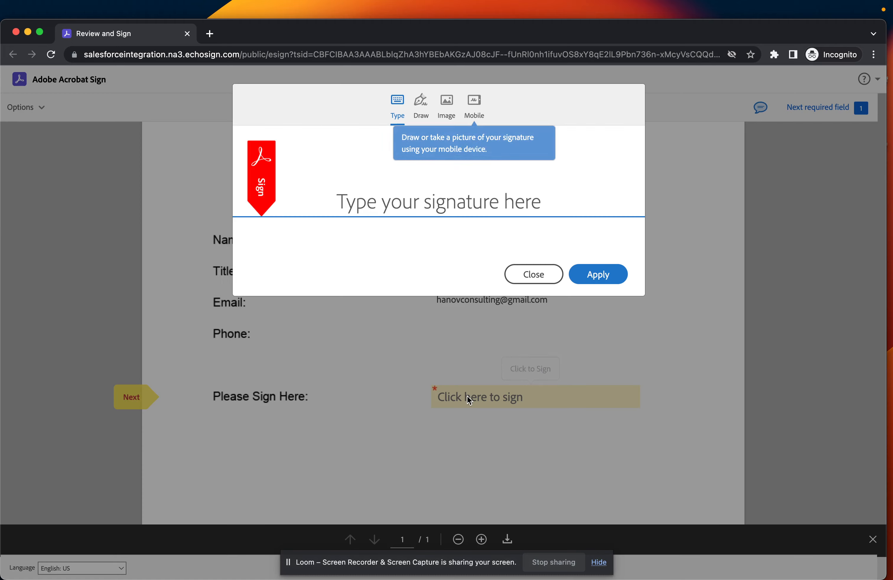
Draw a two-stroke signature, enter the signer's name, and apply it to the sign field.
click(421, 107)
mouse_move(368, 176)
mouse_down()
mouse_move(387, 150)
mouse_move(349, 207)
mouse_up()
mouse_move(424, 173)
mouse_down()
mouse_move(401, 145)
mouse_move(385, 204)
mouse_move(431, 187)
mouse_move(446, 156)
mouse_move(427, 212)
mouse_move(300, 205)
mouse_move(517, 163)
mouse_move(340, 154)
mouse_up()
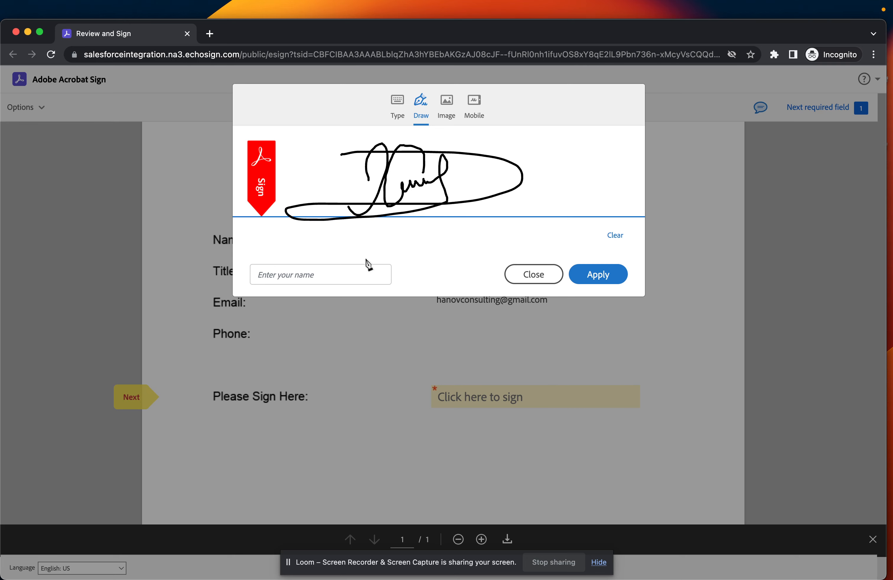
click(333, 274)
text(Firus)
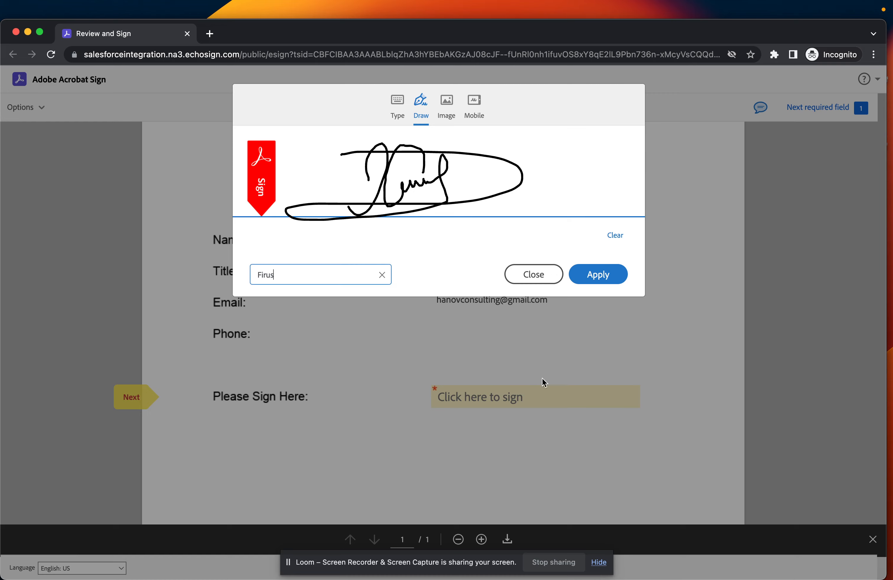
click(590, 274)
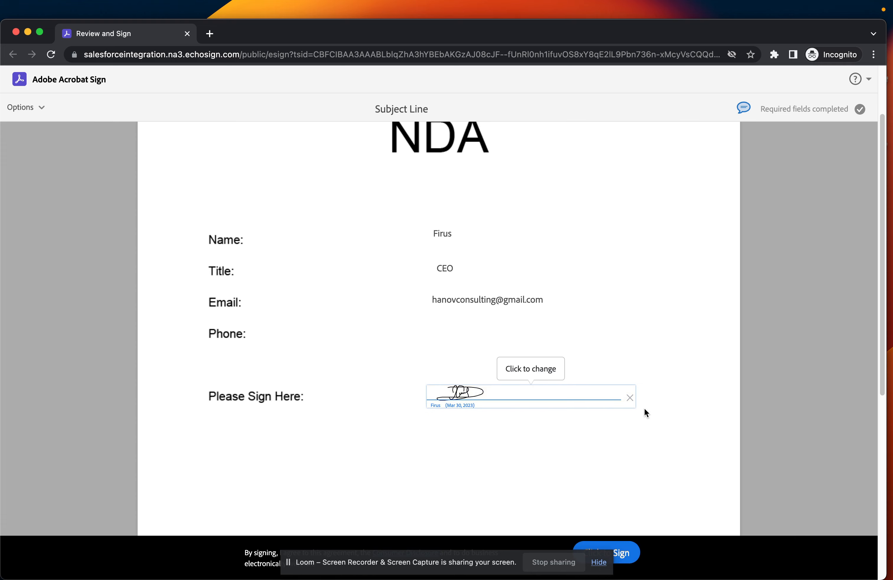
Submit the signed NDA and bring the Gmail window back to the front.
scroll(640, 392, up, 2)
scroll(634, 373, down, 3)
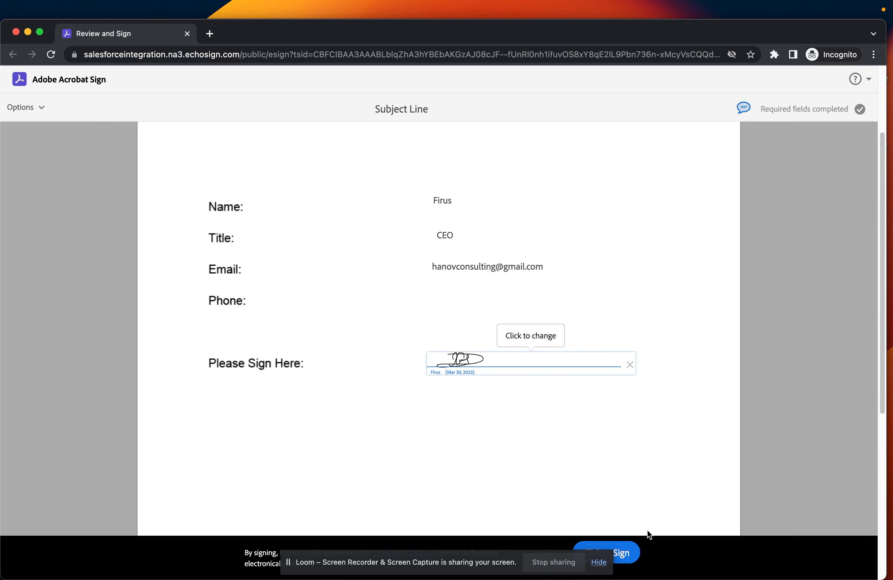
click(634, 553)
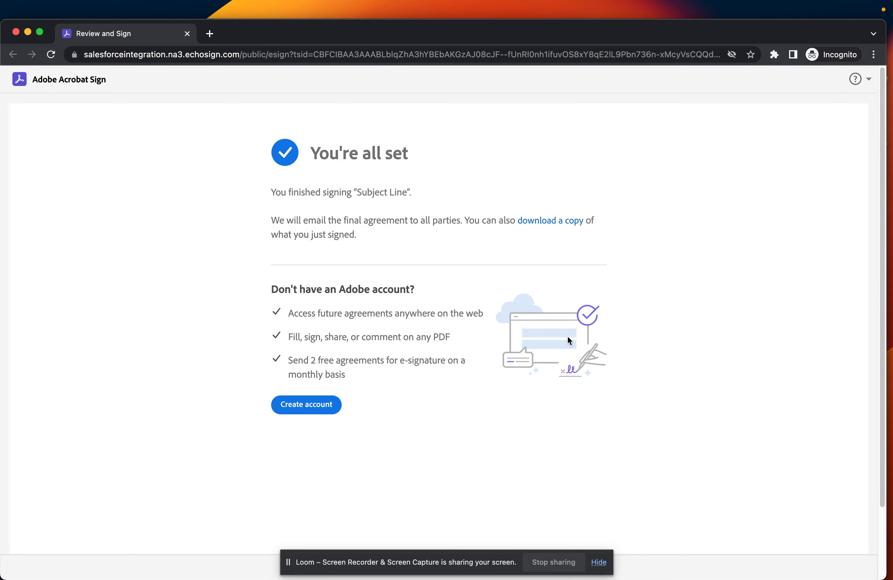
key(ctrl+Up)
click(379, 233)
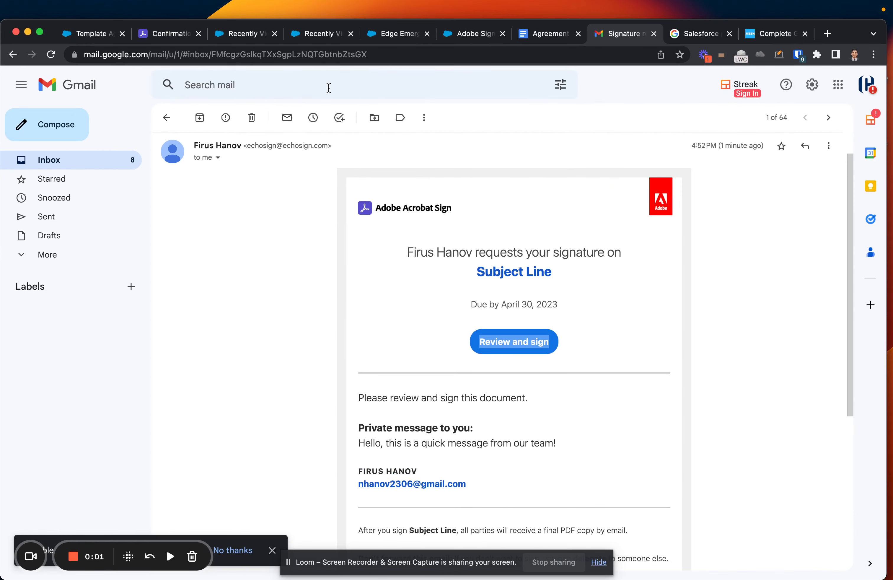
Refresh the Agreements list, confirm Subject Line reads Signed, and open its record.
click(238, 36)
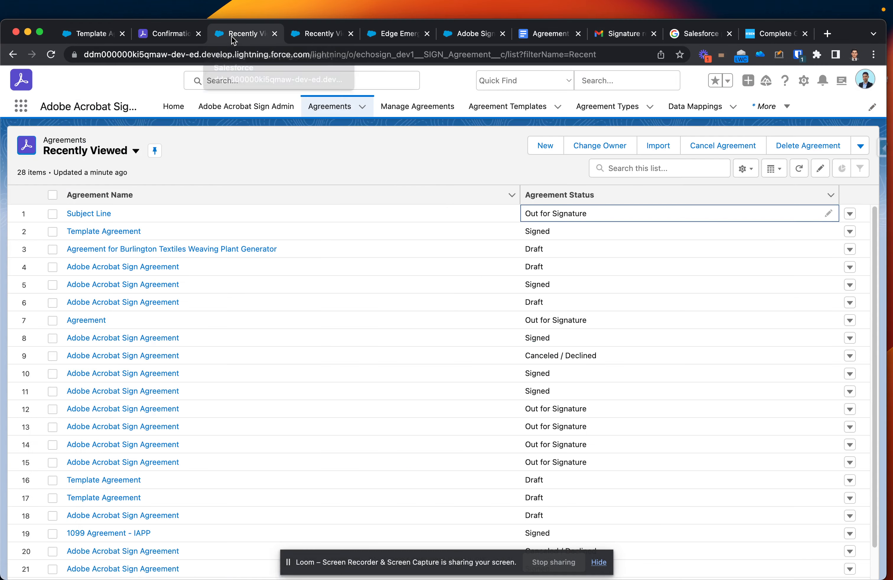
click(51, 54)
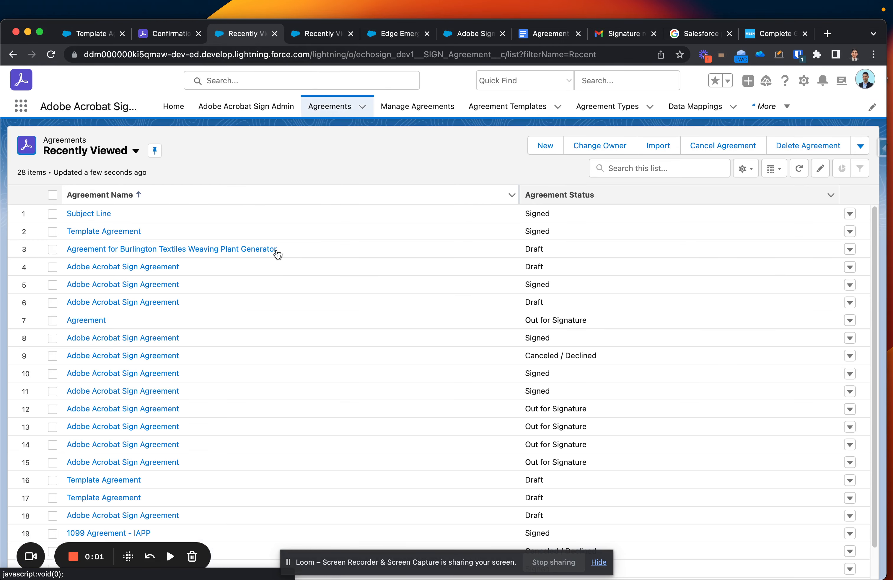
drag(544, 211, 525, 213)
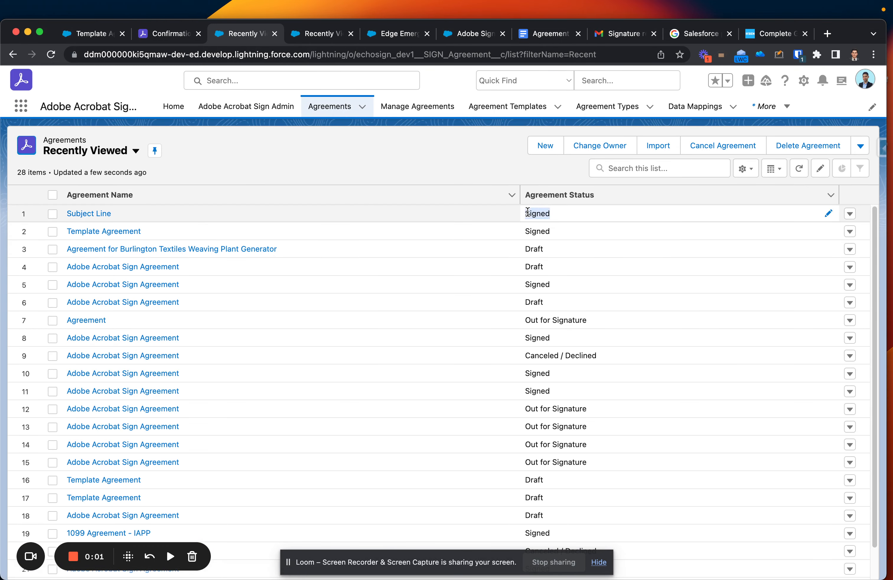
click(92, 217)
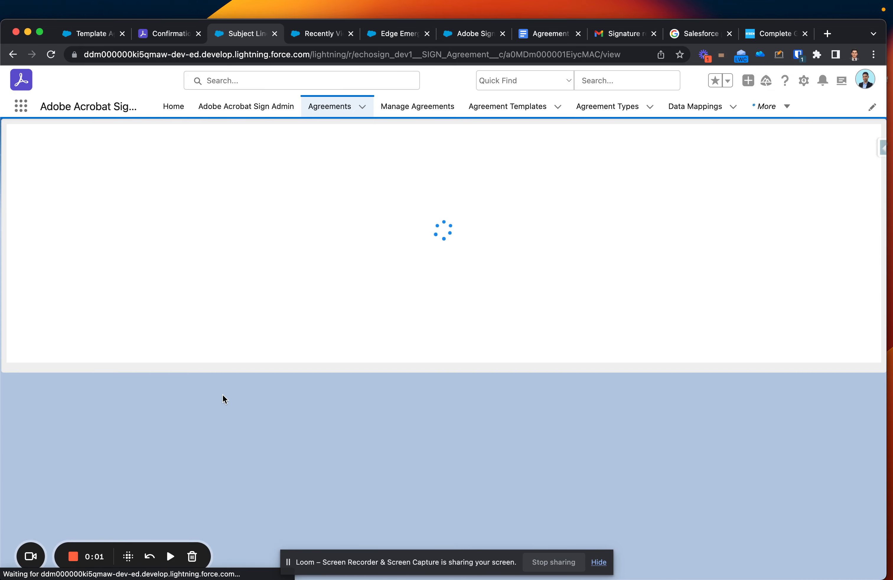
scroll(277, 451, down, 1)
scroll(277, 451, down, 8)
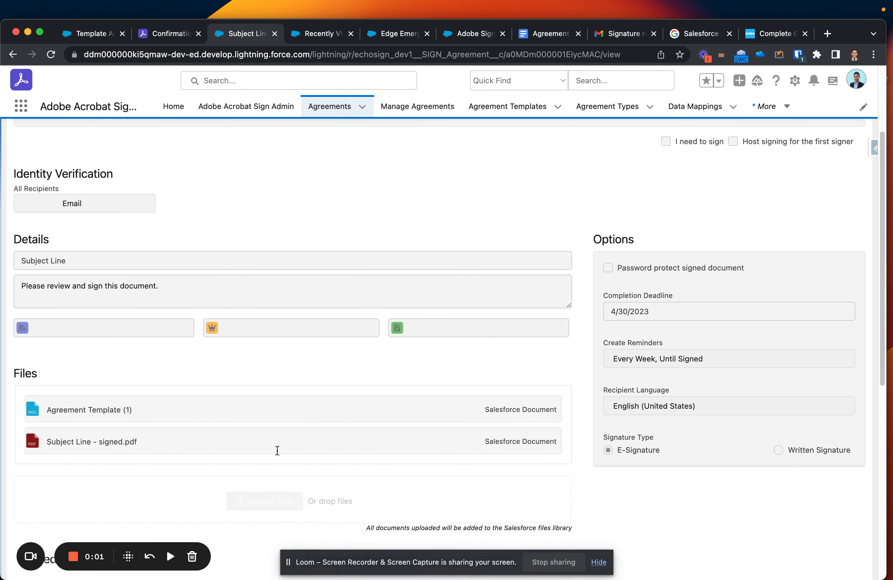
scroll(394, 447, down, 4)
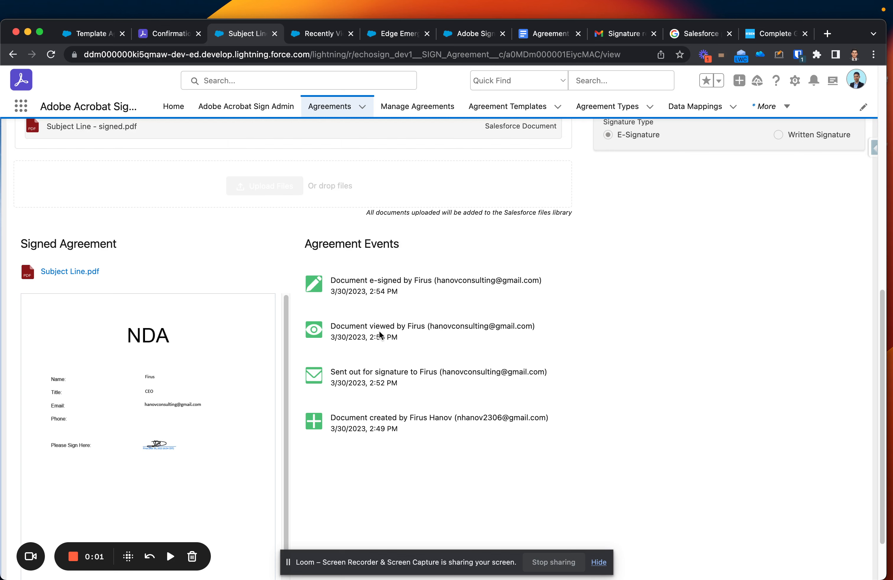
scroll(378, 390, up, 2)
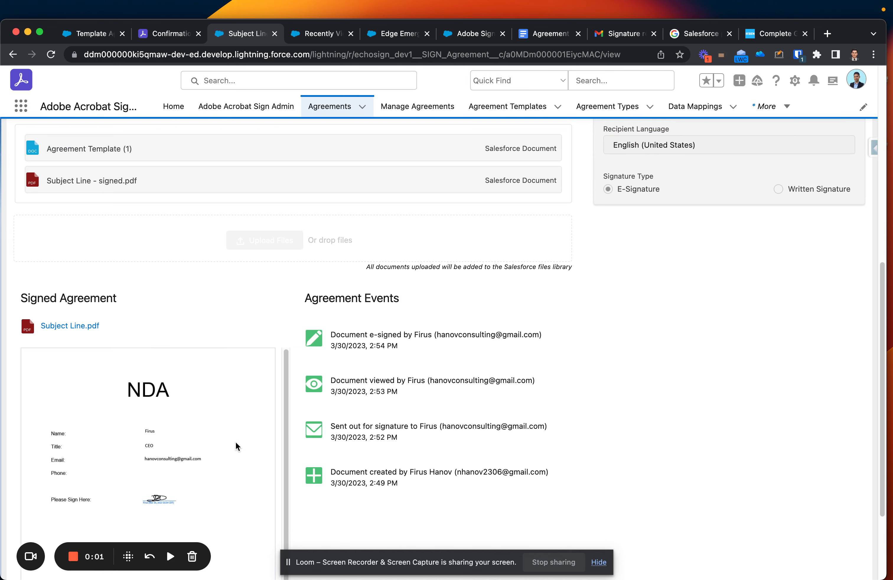
scroll(378, 456, down, 3)
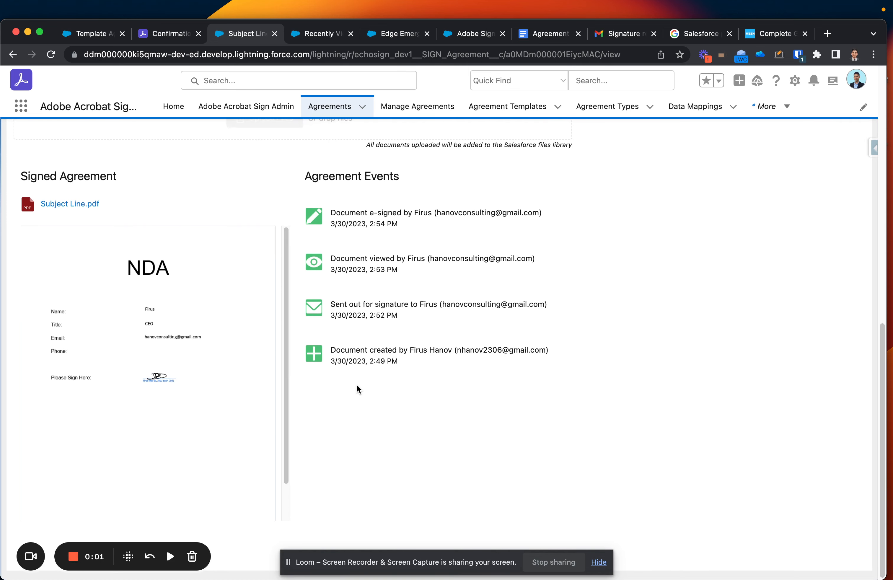
scroll(356, 385, up, 9)
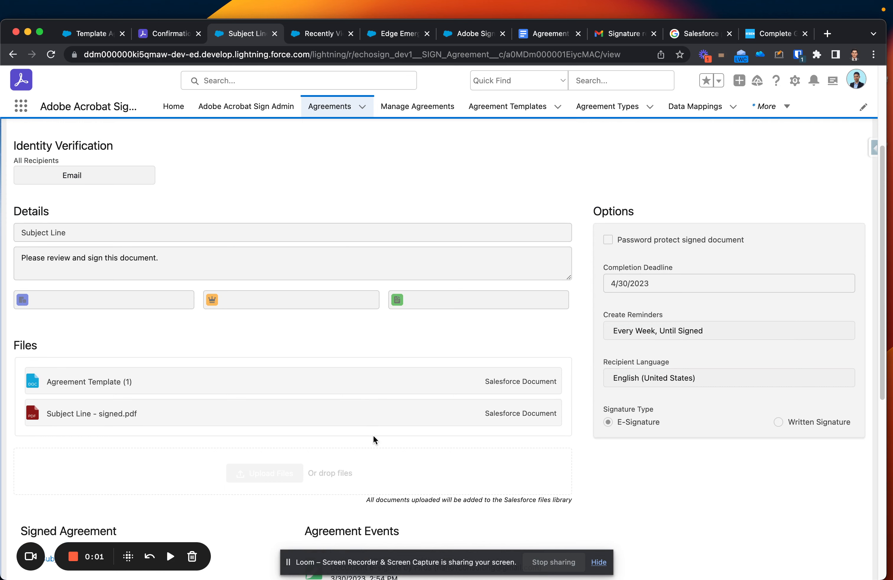
scroll(373, 435, up, 2)
scroll(373, 439, up, 2)
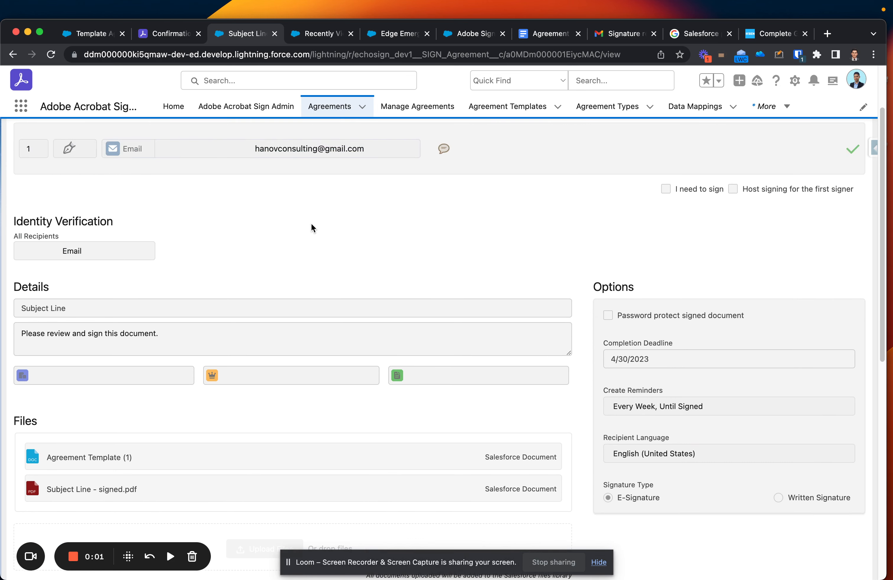
scroll(218, 208, up, 3)
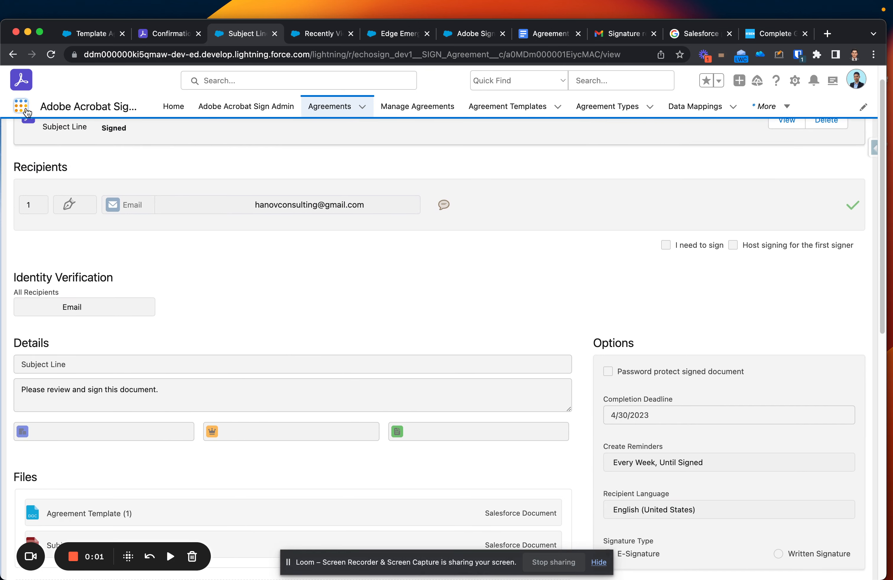
click(20, 107)
Open the Edge Emergency Generator opportunity from Opportunities via 'opp' and reload it.
text(opp)
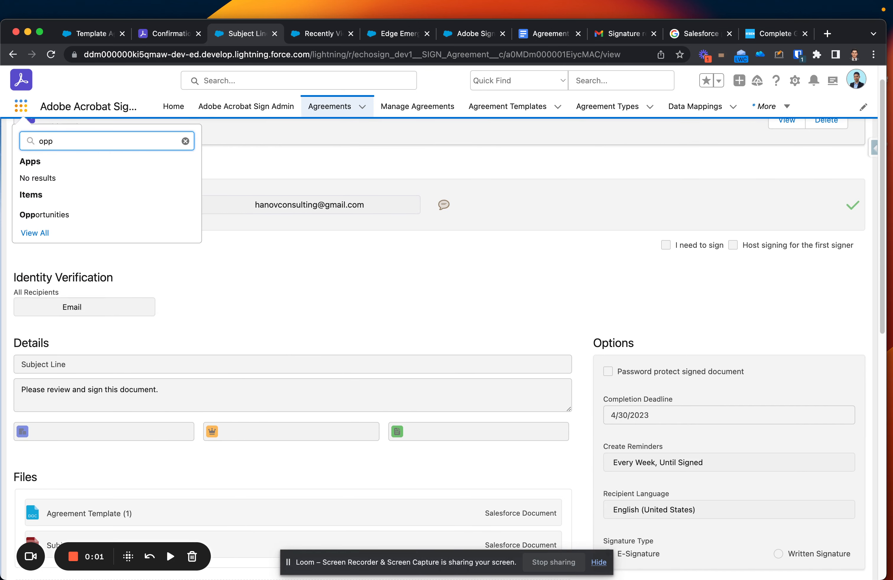
click(63, 213)
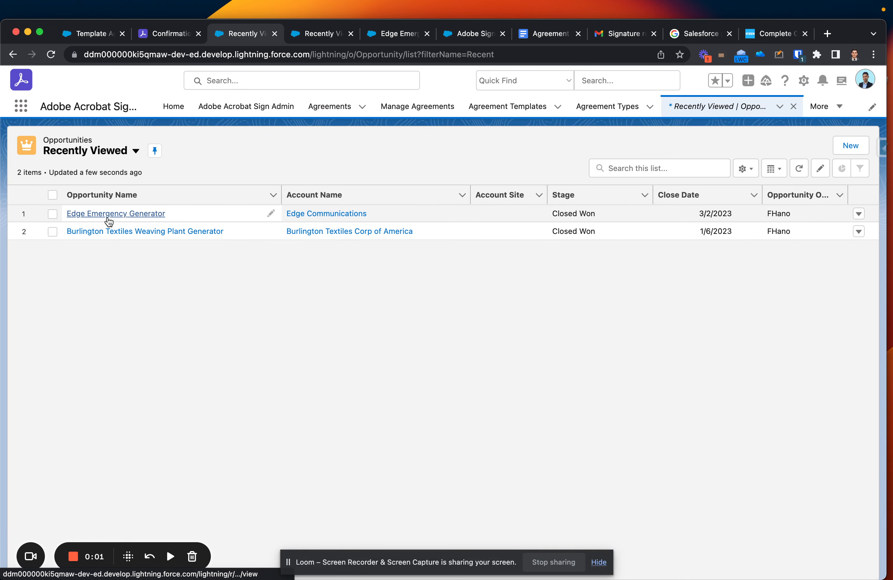
click(96, 216)
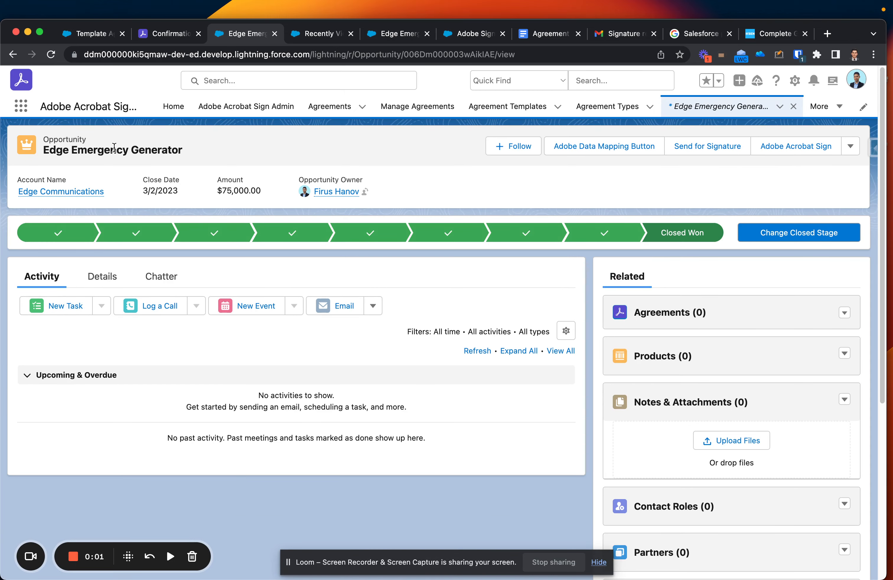
key(super+r)
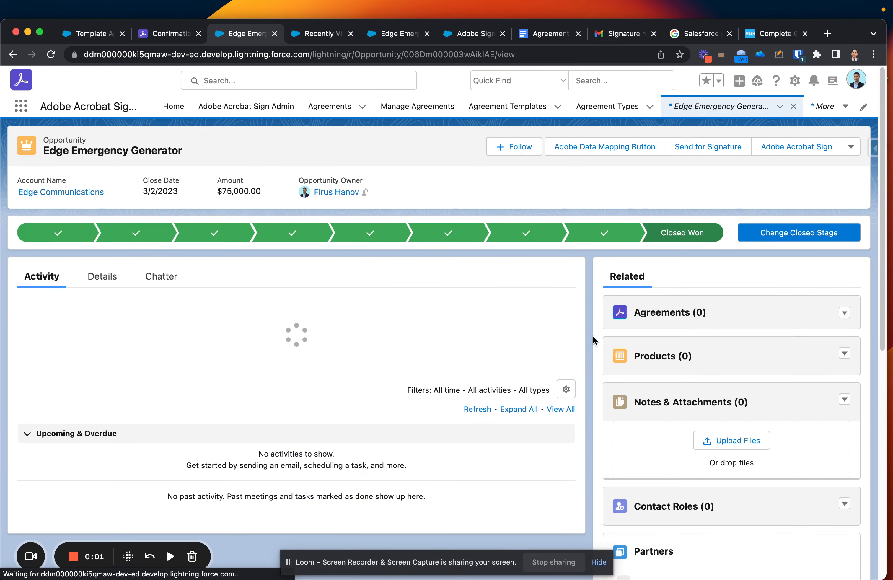
Inspect the Subject Line agreement record from the Agreements list.
click(327, 110)
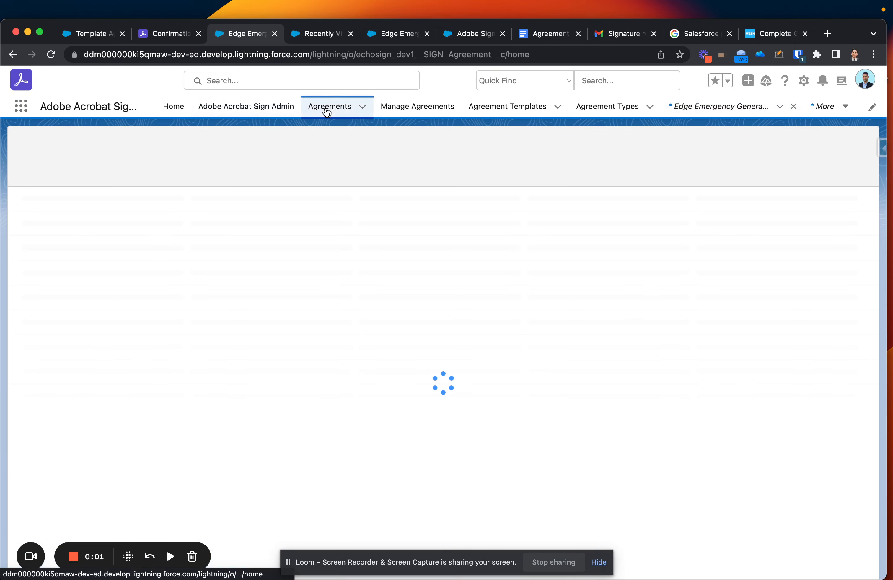
click(100, 215)
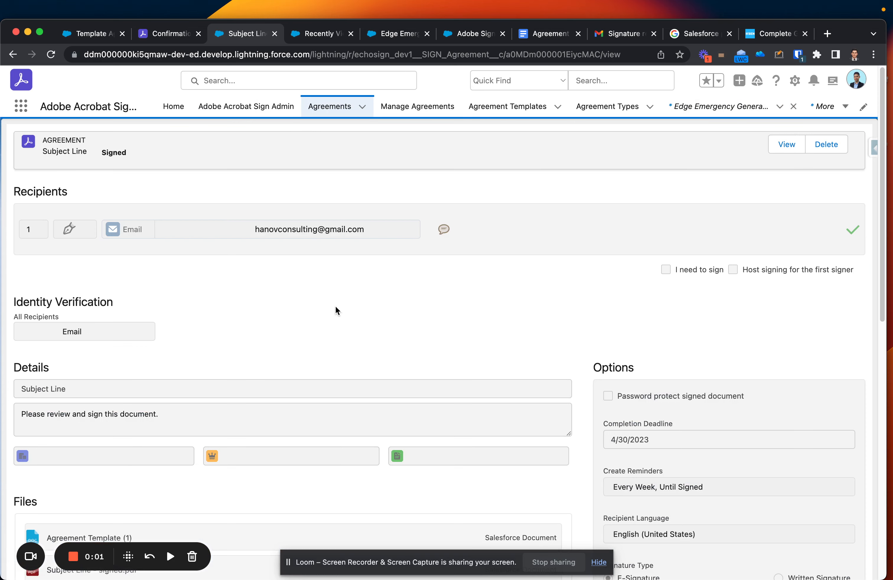
scroll(335, 307, down, 5)
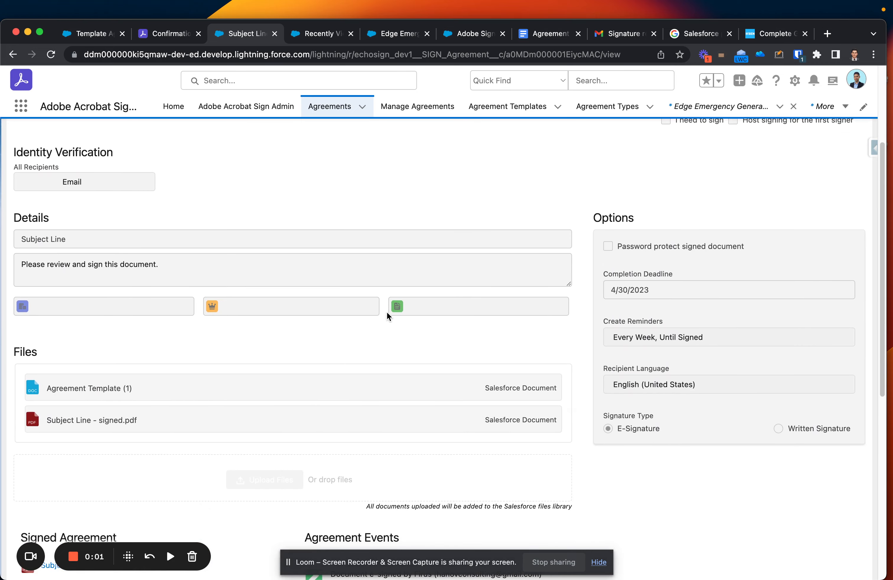
scroll(386, 312, up, 5)
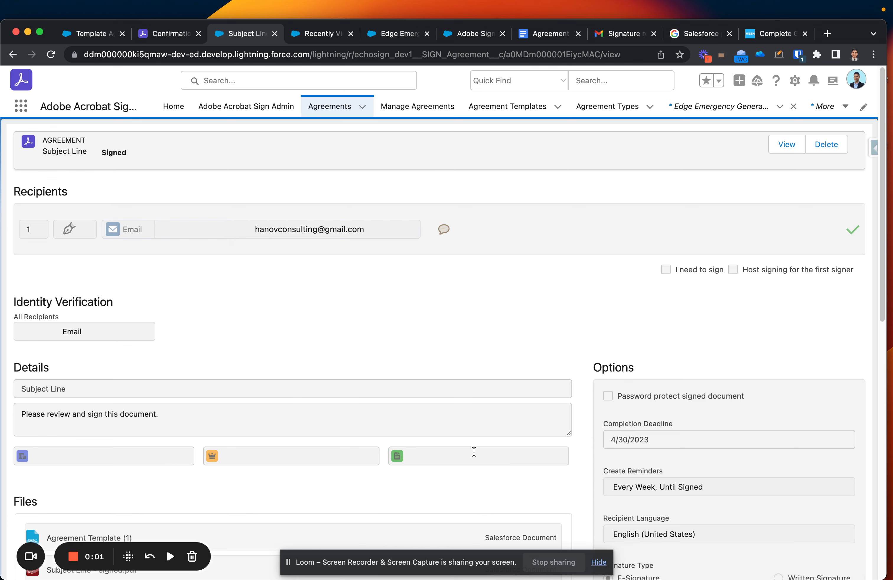
Go back to the Opportunities Recently Viewed list.
click(13, 54)
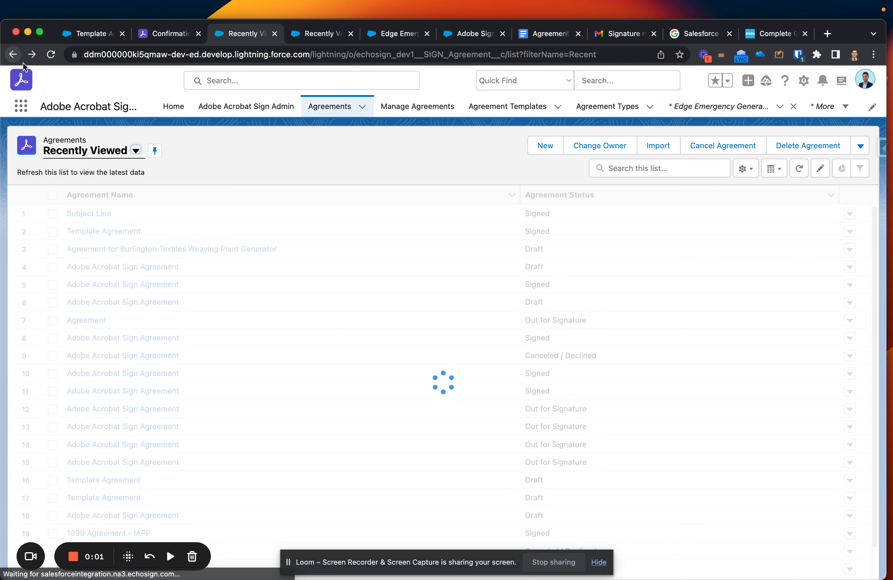
click(12, 54)
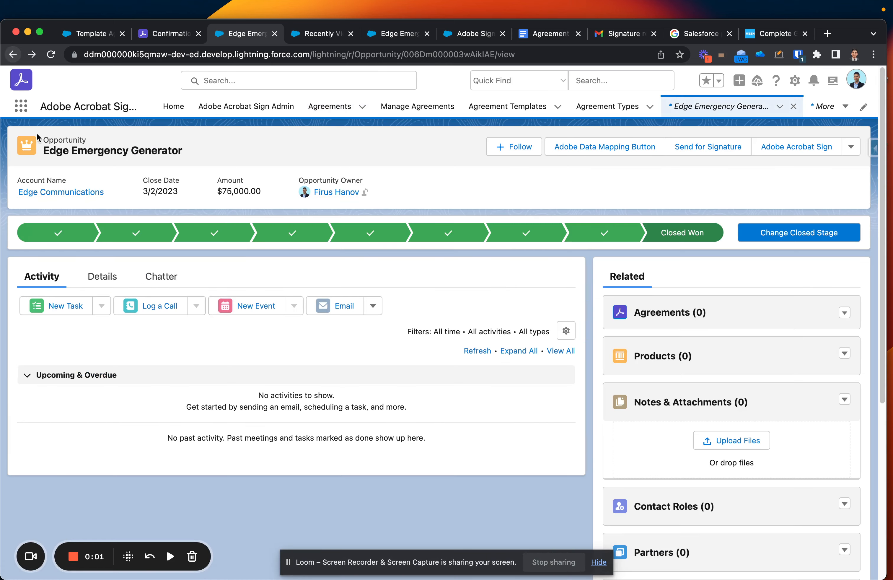
click(12, 54)
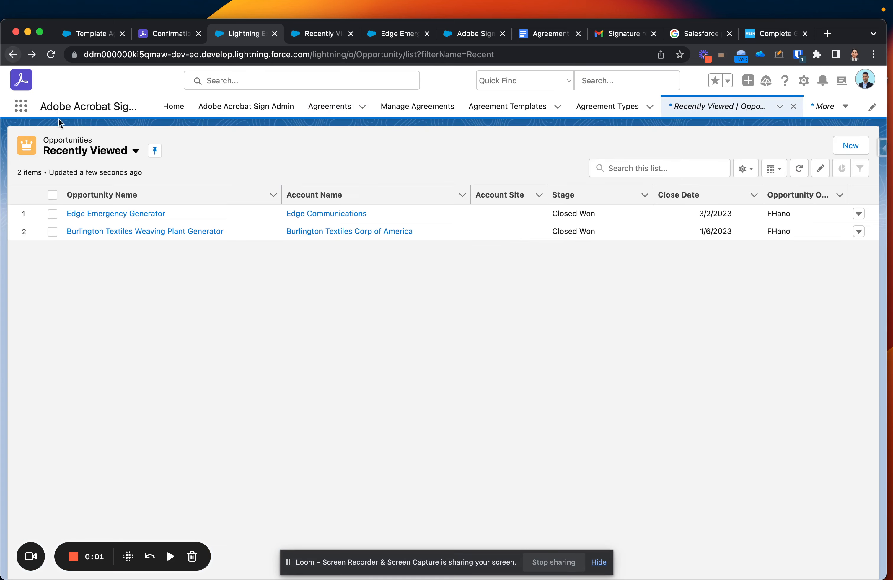
Review Burlington Textiles Weaving Plant Generator's agreements, then switch to the Adobe Sign AppExchange listing.
click(102, 233)
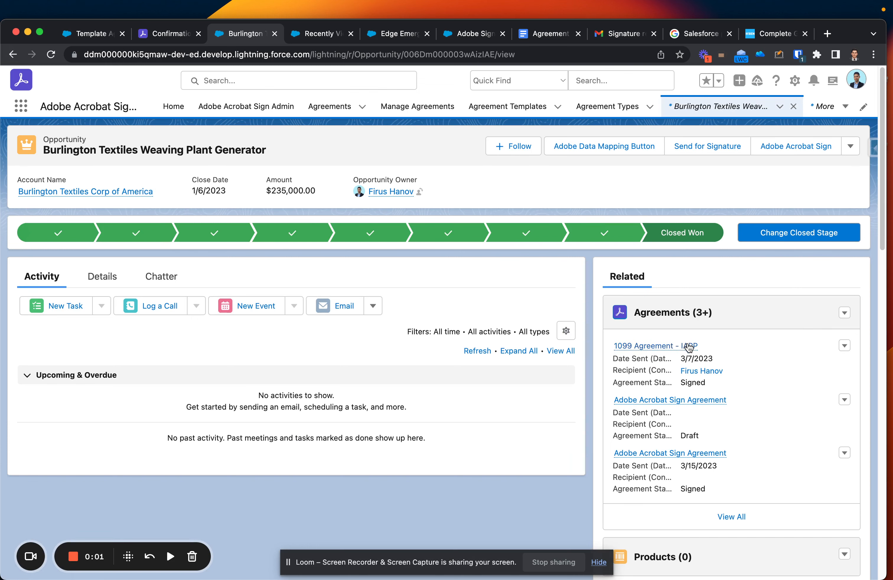
mouse_move(653, 349)
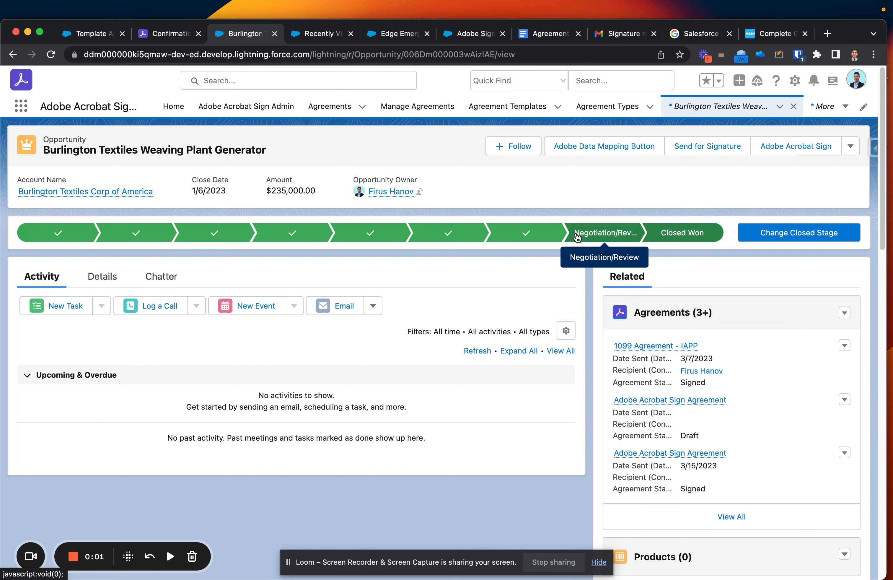
click(305, 33)
click(384, 34)
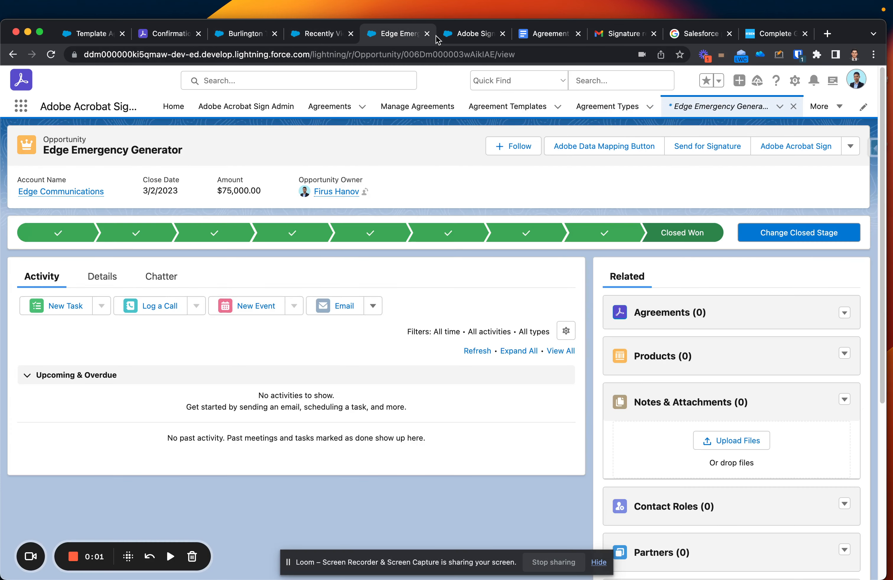
click(459, 33)
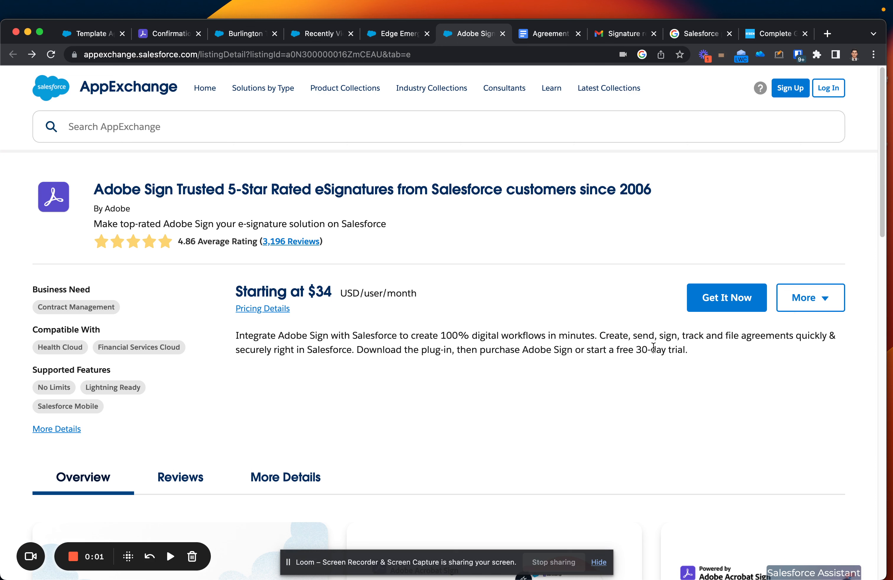